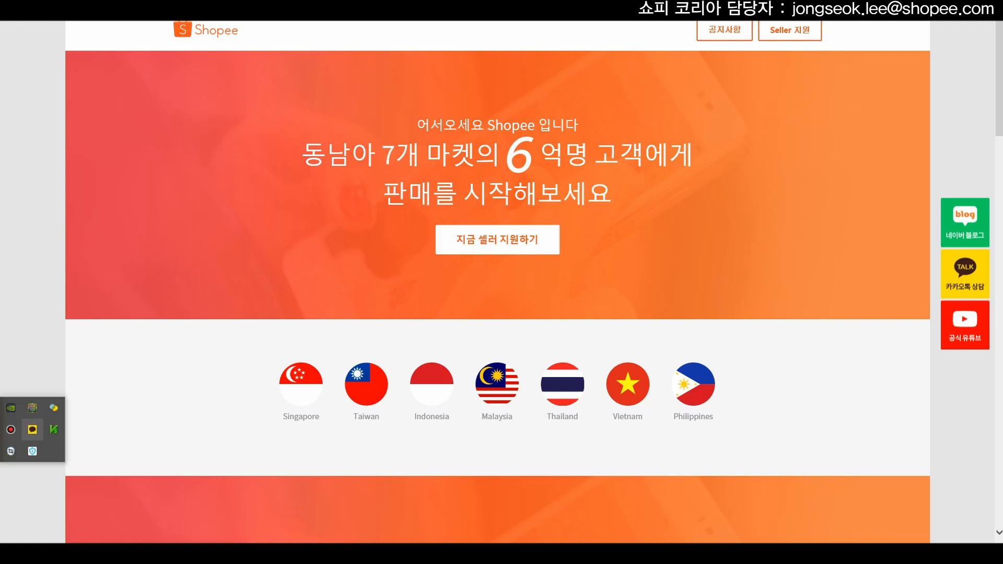
# Place the Shopee contact's e-mail as an on-screen text note just above the country flags
pyautogui.rightClick(53, 407)
pyautogui.click(71, 480)
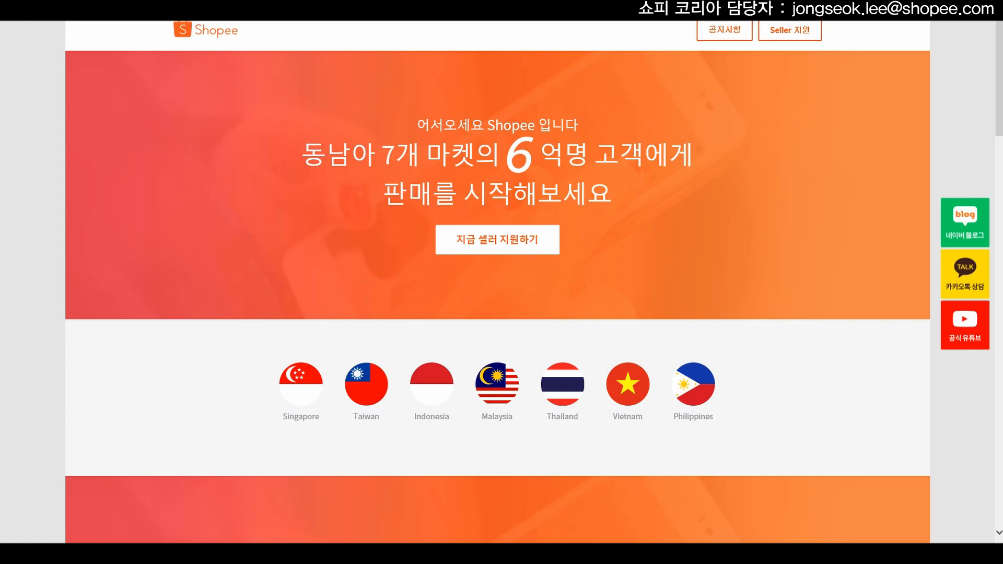
pyautogui.click(335, 342)
pyautogui.hotkey('ctrl', 'v')
pyautogui.moveTo(457, 347); pyautogui.dragTo(553, 339)
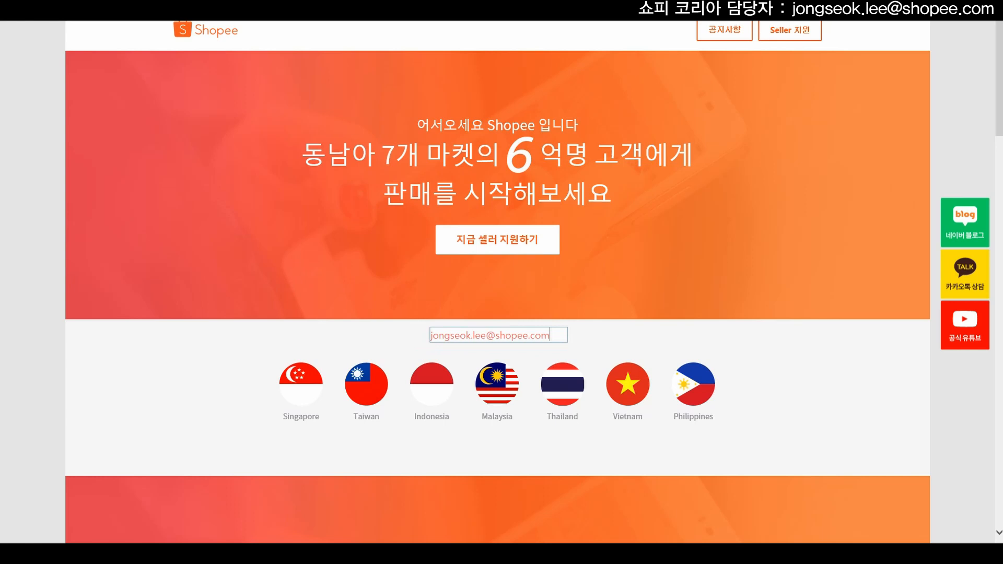
pyautogui.press('Escape')
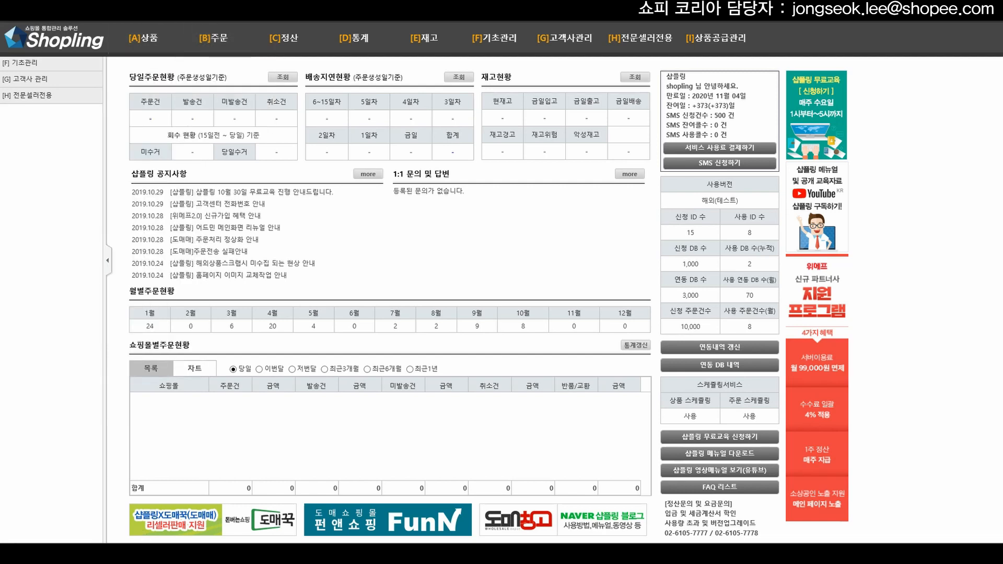
# Open the linked shopping-mall account management list and bring up the ID entry form for 쇼피(싱가포르)
pyautogui.moveTo(494, 38)
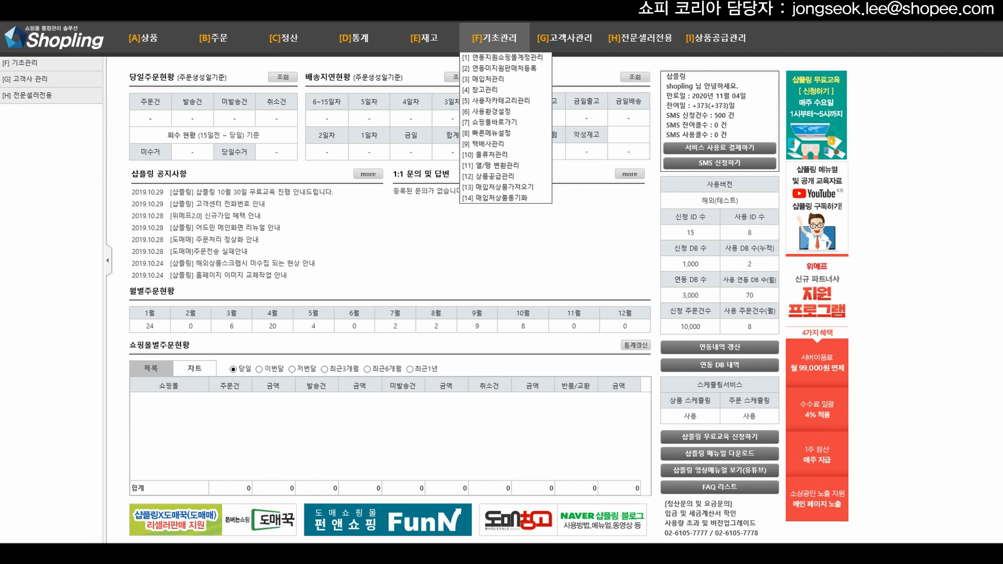
pyautogui.click(502, 57)
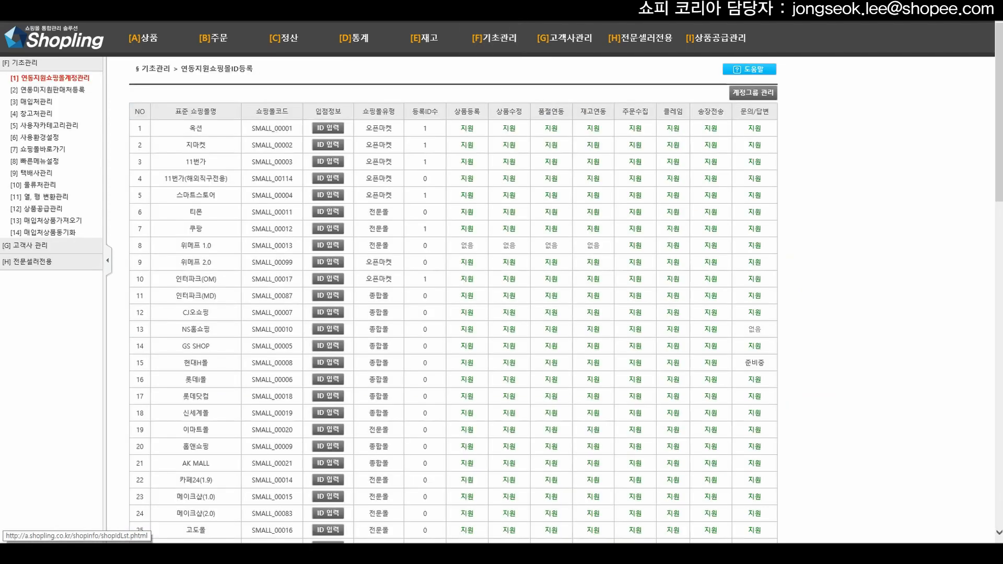
pyautogui.scroll(-10, 397, 230)
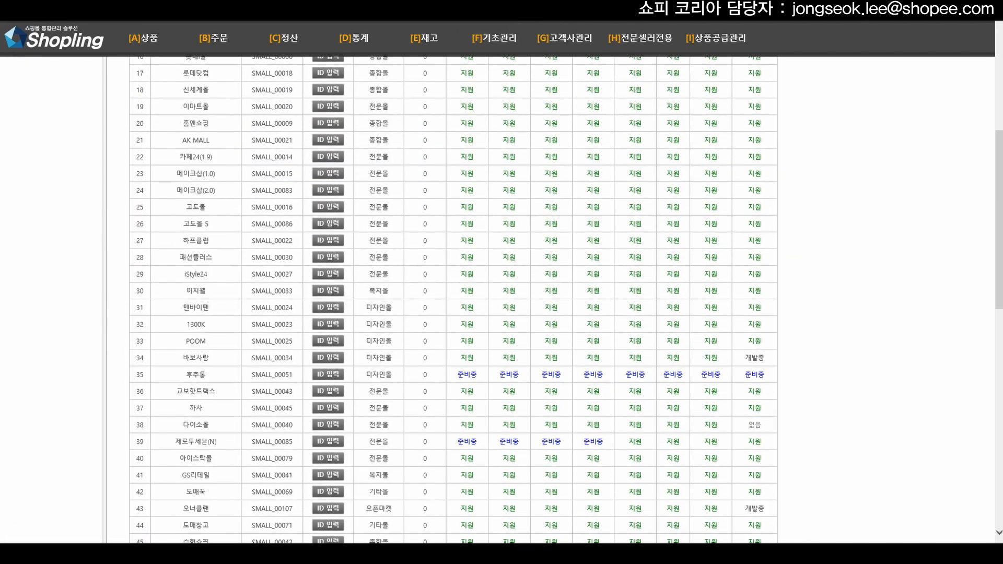
pyautogui.scroll(-8, 396, 229)
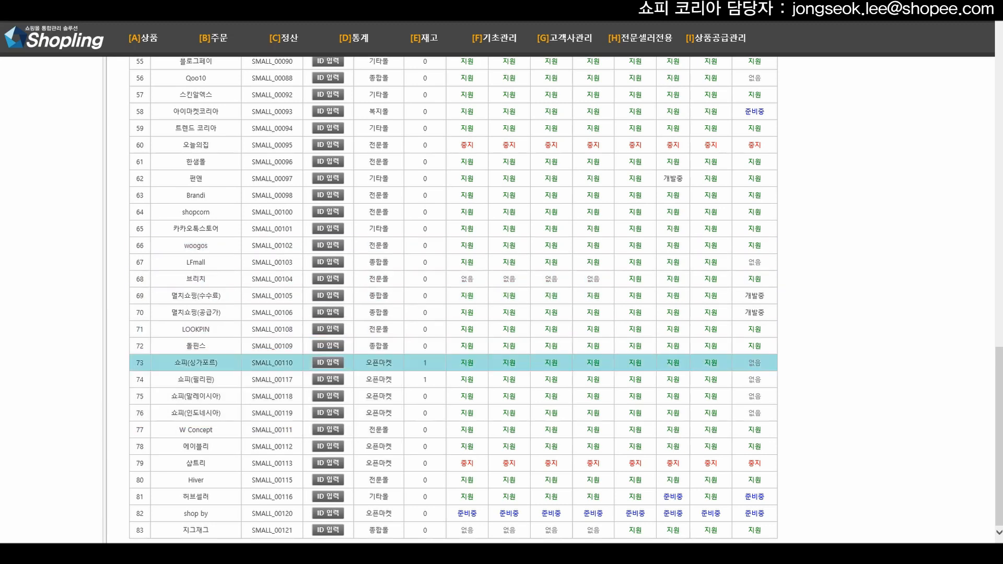
pyautogui.click(328, 362)
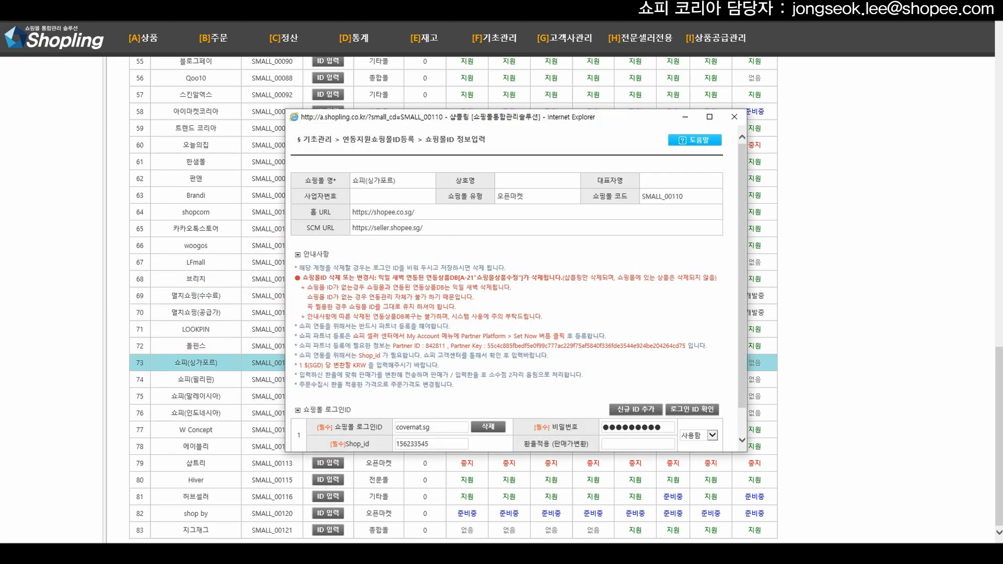
pyautogui.moveTo(508, 114); pyautogui.dragTo(430, 94)
pyautogui.scroll(-1, 422, 267)
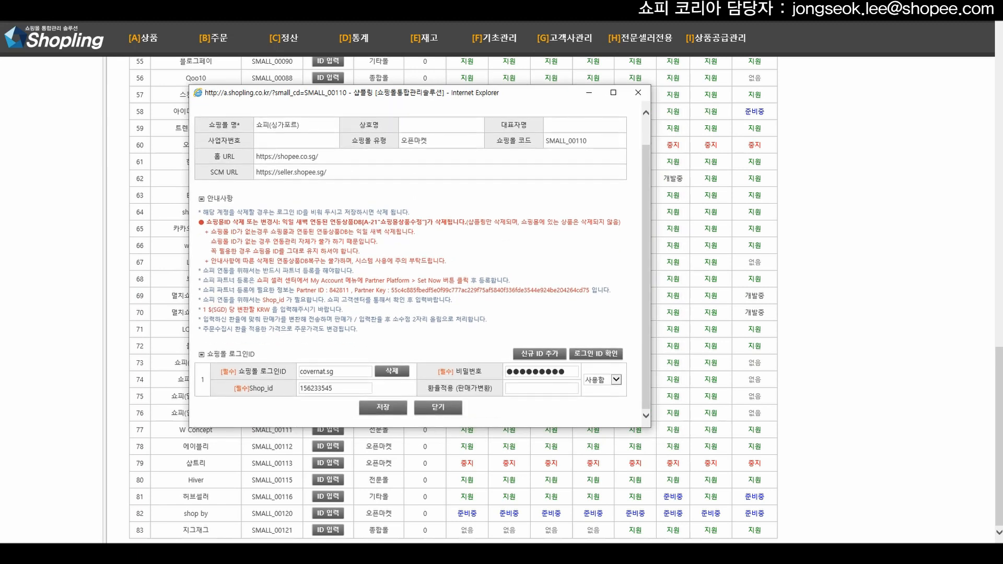
# Review the required login ID, password and Shop_id fields of the 쇼피(싱가포르) account
pyautogui.moveTo(238, 371); pyautogui.dragTo(287, 371)
pyautogui.moveTo(453, 371); pyautogui.dragTo(482, 372)
pyautogui.moveTo(249, 388); pyautogui.dragTo(274, 388)
# Place the Shopee contact's e-mail as an on-screen text note beside the 쇼핑몰 로그인ID heading
pyautogui.hotkey('alt', 'Tab')
pyautogui.click(275, 352)
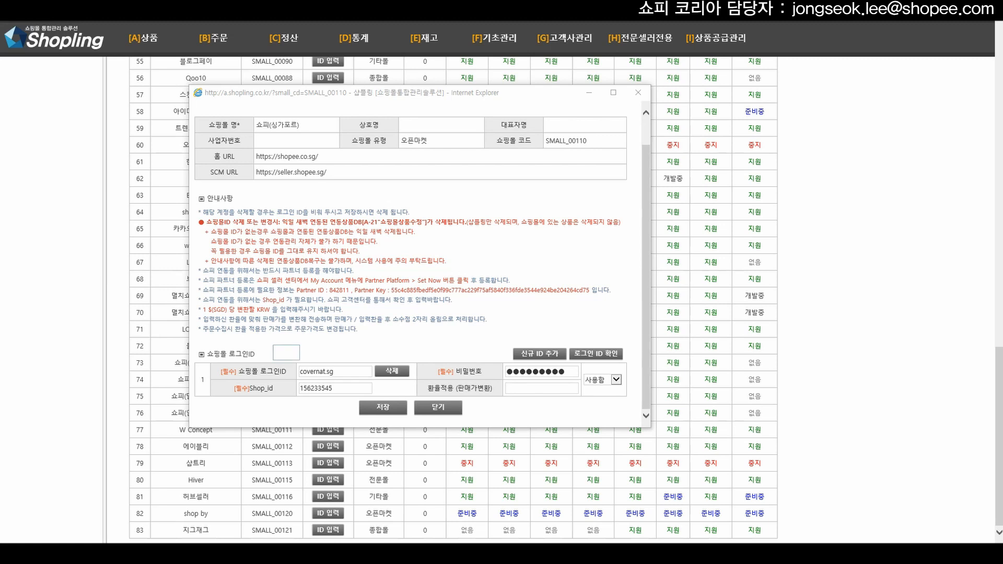
pyautogui.hotkey('ctrl', 'v')
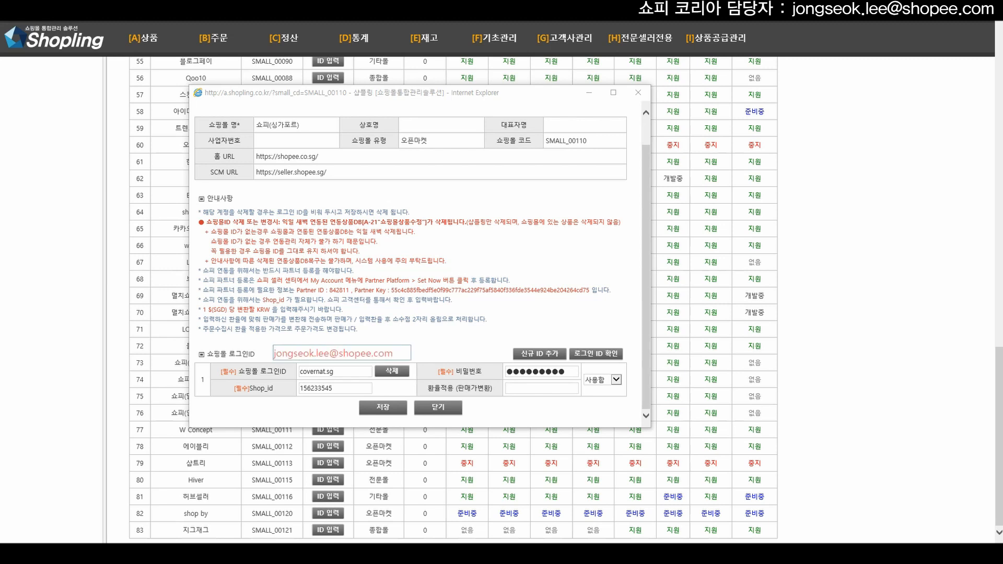
pyautogui.press('Escape')
pyautogui.click(381, 353)
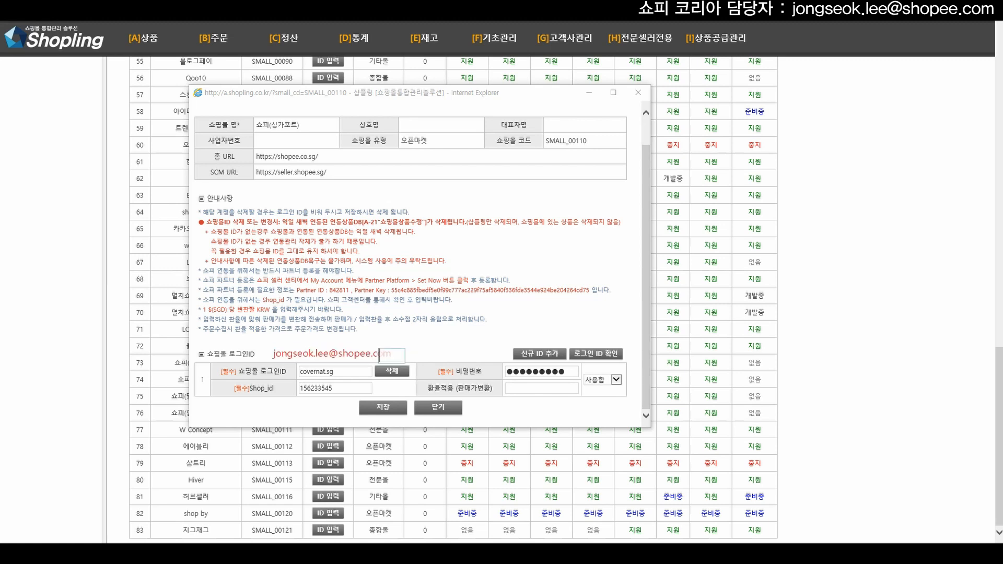
pyautogui.press('Escape')
# Set the exchange rate (환율적용) of the 쇼피(싱가포르) account to 873.13
pyautogui.click(537, 388)
pyautogui.press('Down')
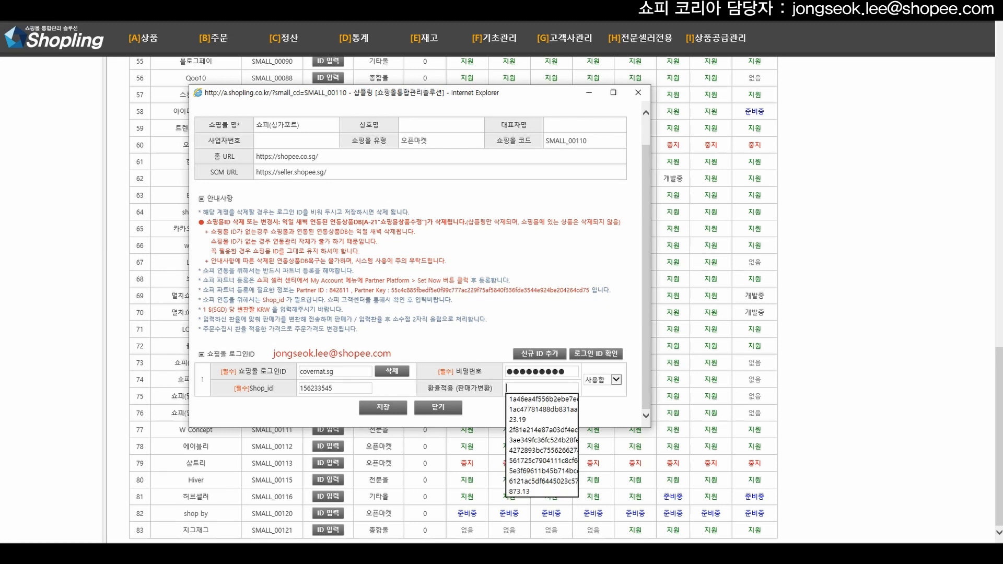
pyautogui.write('873')
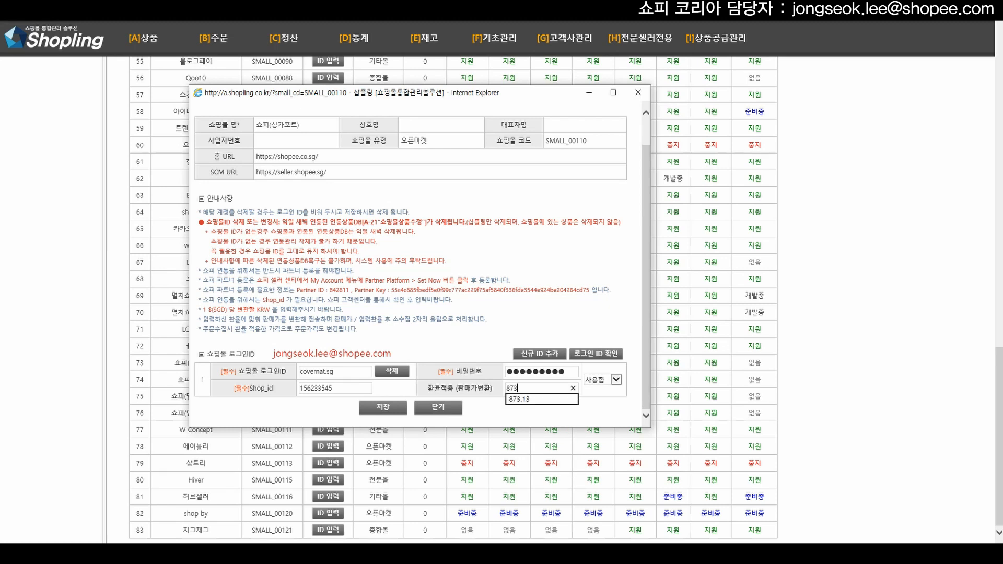
pyautogui.press('Down')
pyautogui.press('Return')
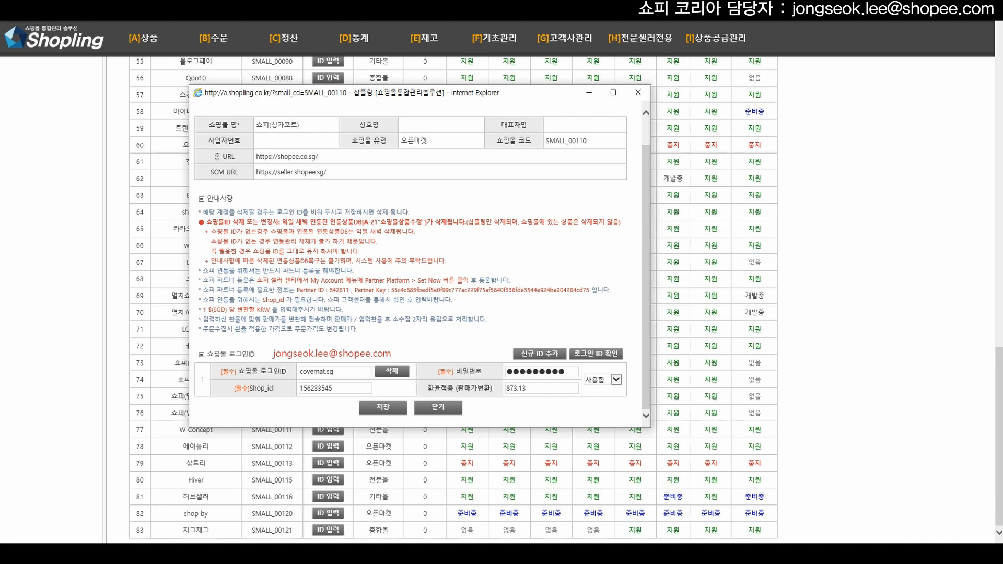
# Check the partner registration notes, switch to Shopee Seller Centre and open My Account, verifying with the account password
pyautogui.moveTo(256, 280); pyautogui.dragTo(610, 290)
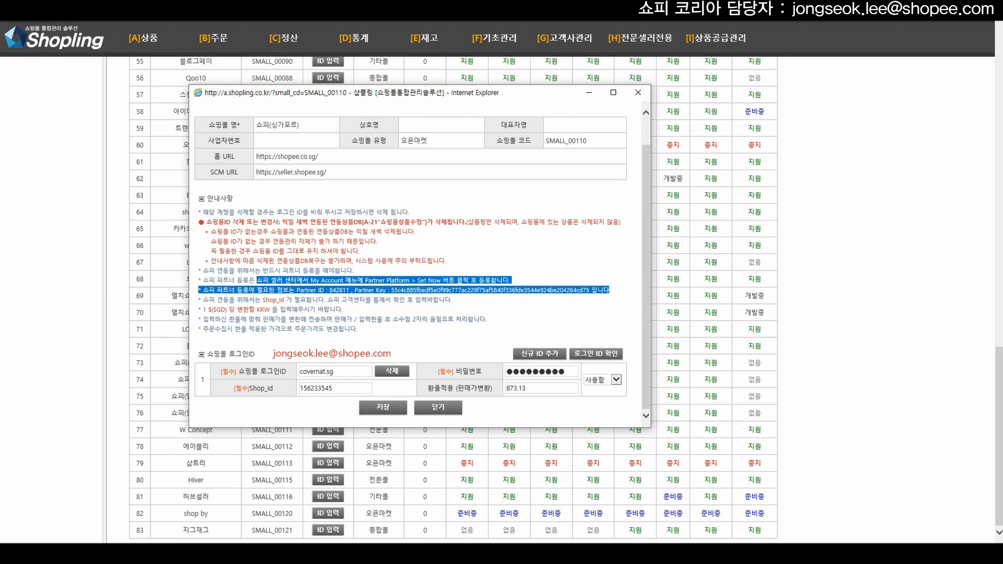
pyautogui.moveTo(201, 280); pyautogui.dragTo(610, 290)
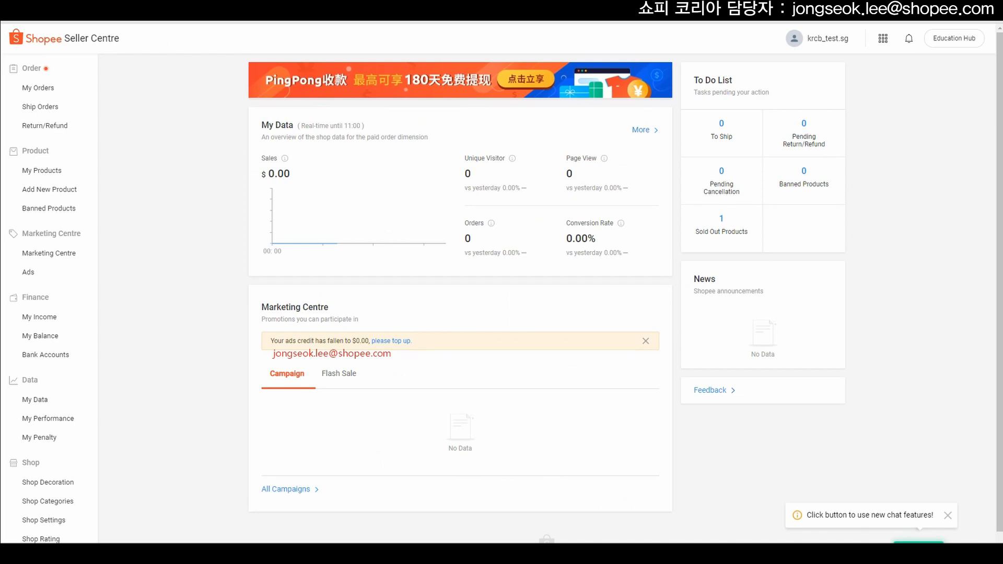
pyautogui.click(883, 38)
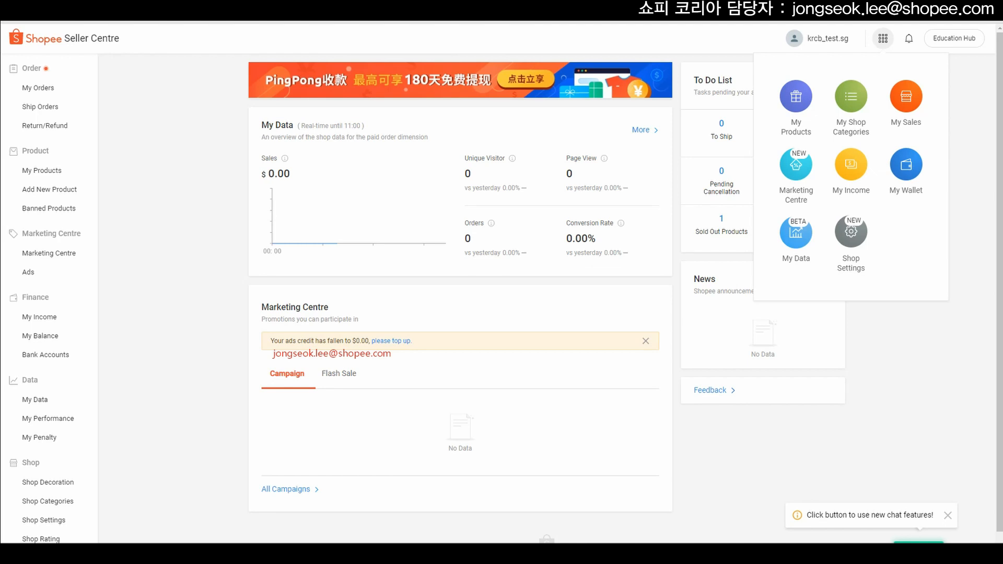
pyautogui.click(851, 232)
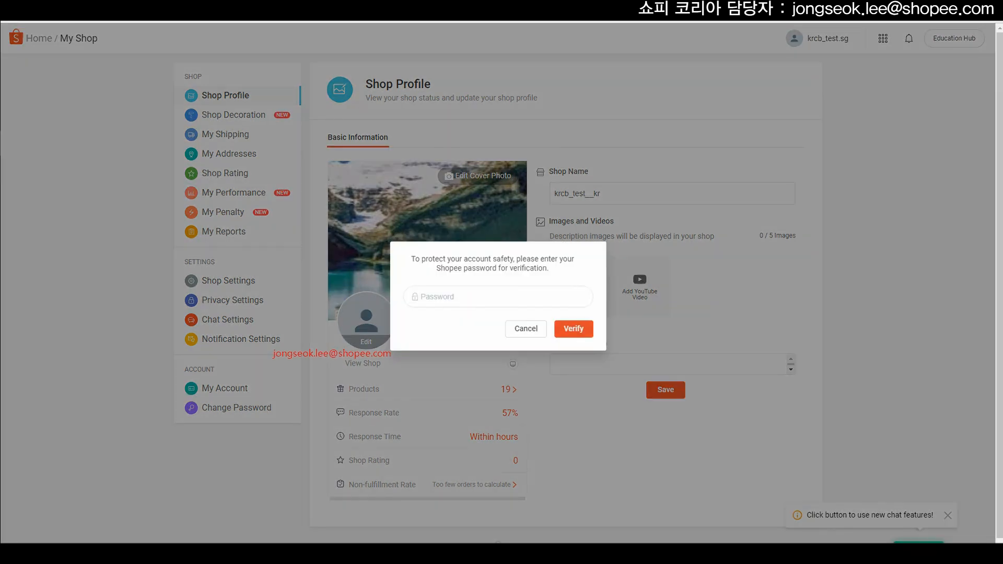
pyautogui.click(459, 296)
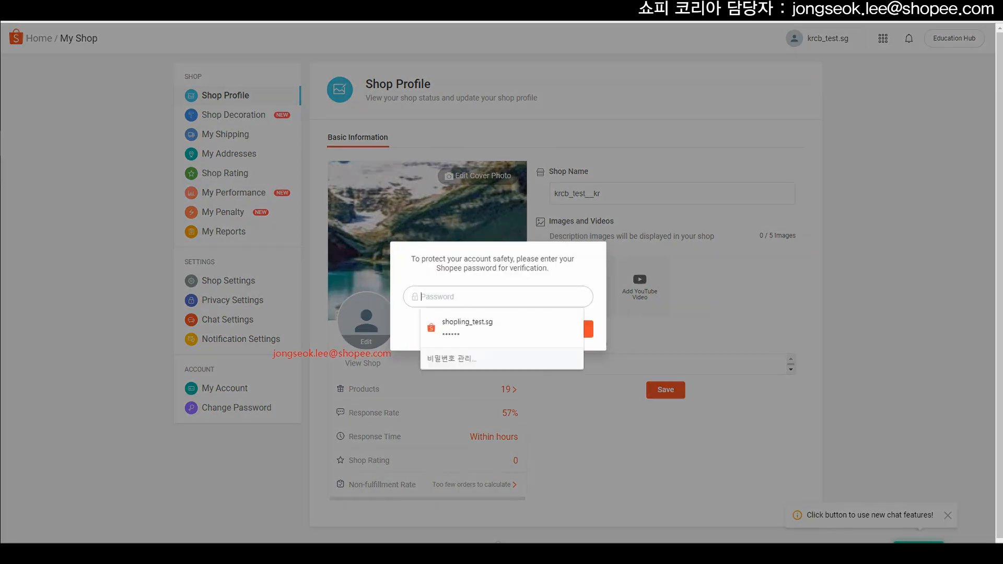
pyautogui.click(467, 327)
pyautogui.click(574, 329)
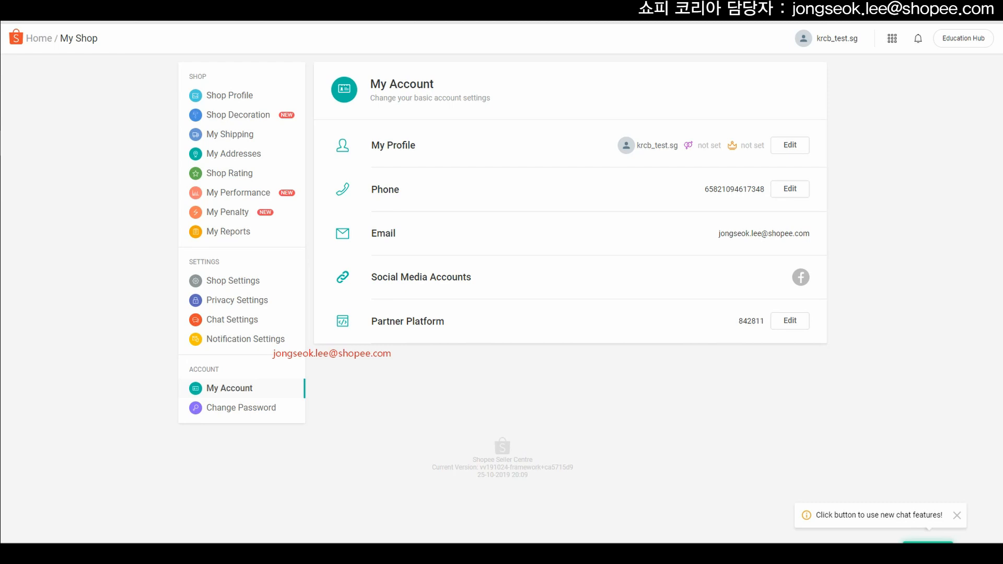
# Check the Partner Platform entry in My Account, switch to the Shopling account form and copy the Partner ID from its notes
pyautogui.moveTo(370, 320); pyautogui.dragTo(764, 321)
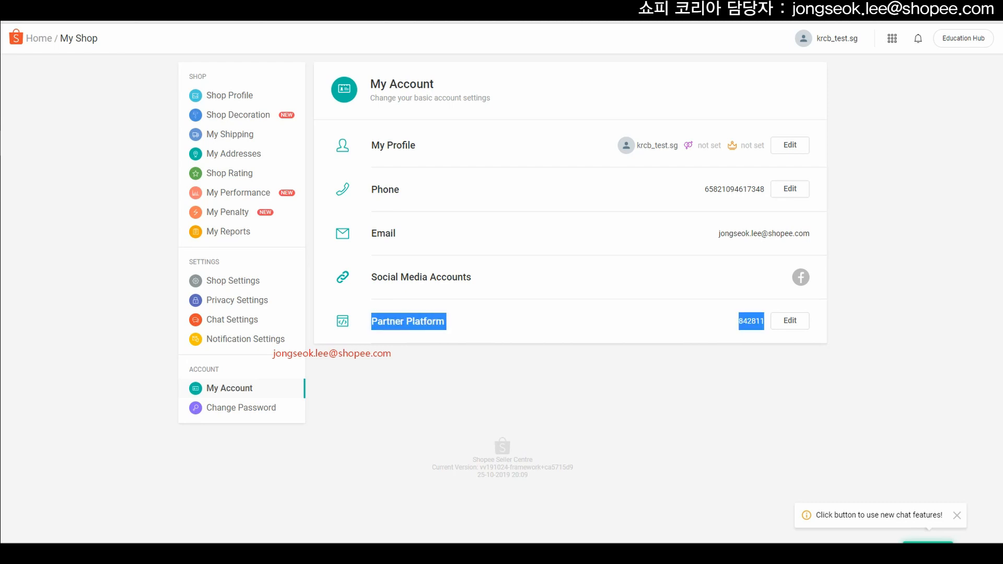
pyautogui.click(731, 323)
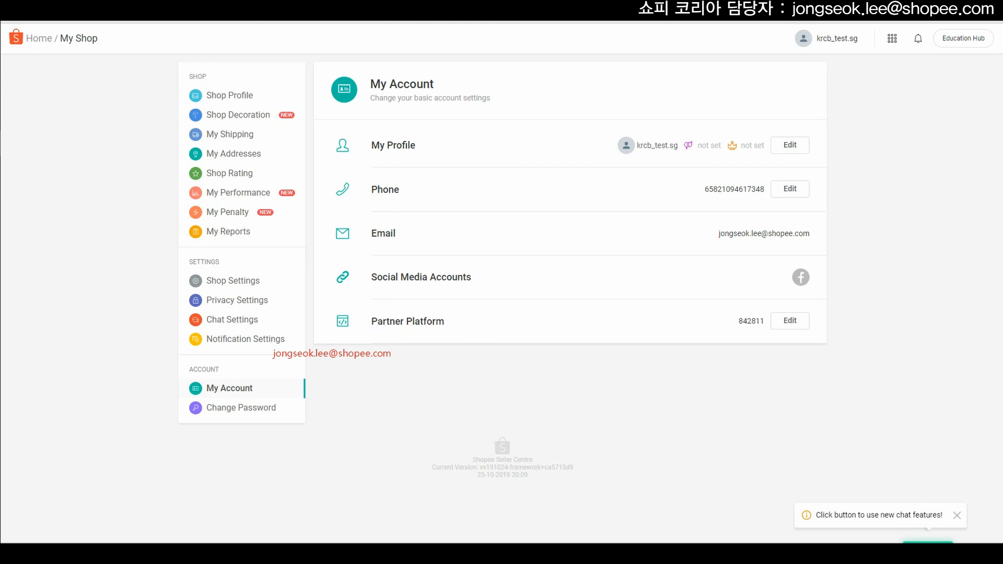
pyautogui.doubleClick(751, 320)
pyautogui.click(751, 321)
pyautogui.hotkey('alt', 'Tab')
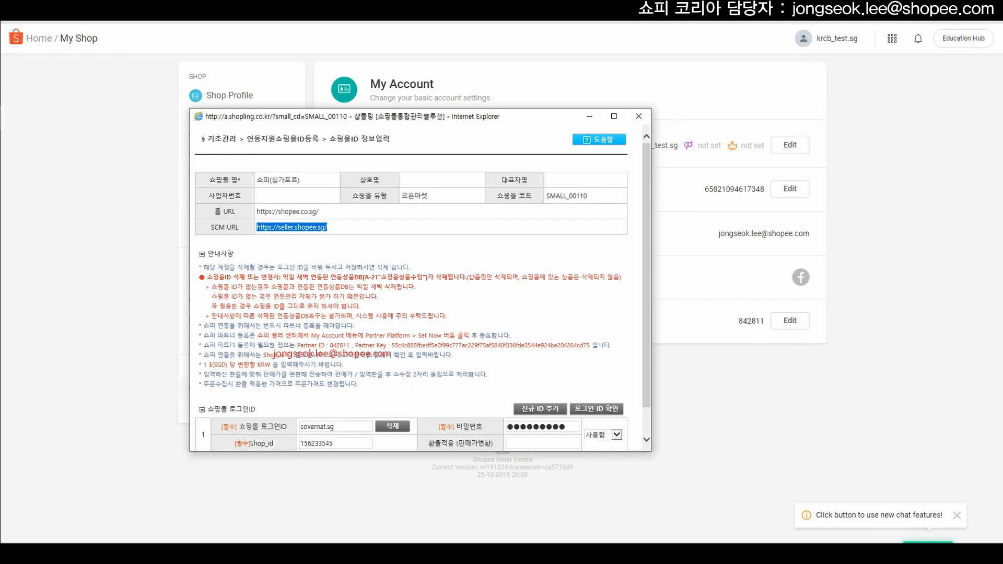
pyautogui.scroll(-1, 420, 292)
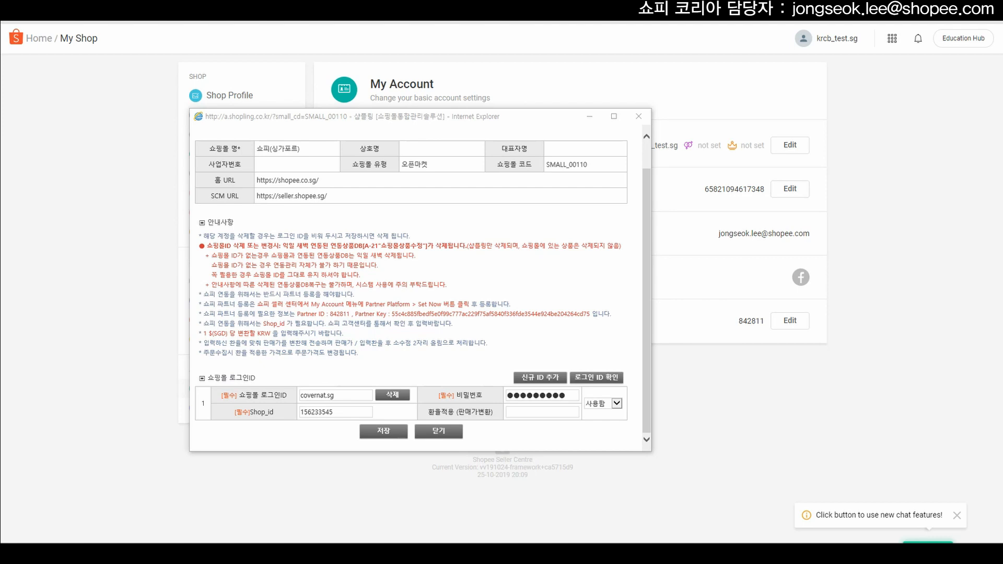
pyautogui.moveTo(330, 313); pyautogui.dragTo(350, 314)
pyautogui.hotkey('ctrl', 'c')
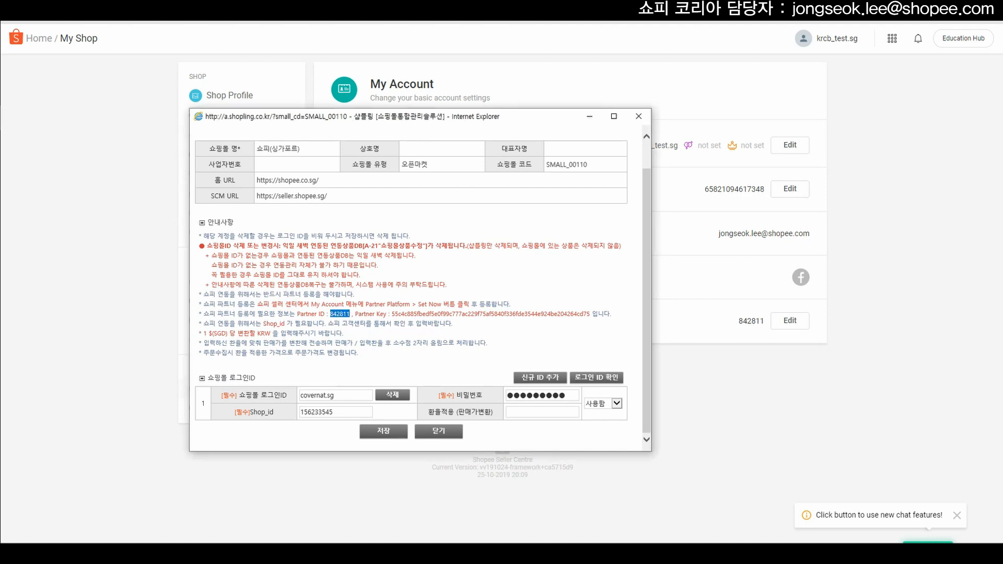
# Unlink the shop from its current Partner ID in Shopee Seller Centre and open a blank Partner Platform form
pyautogui.click(790, 320)
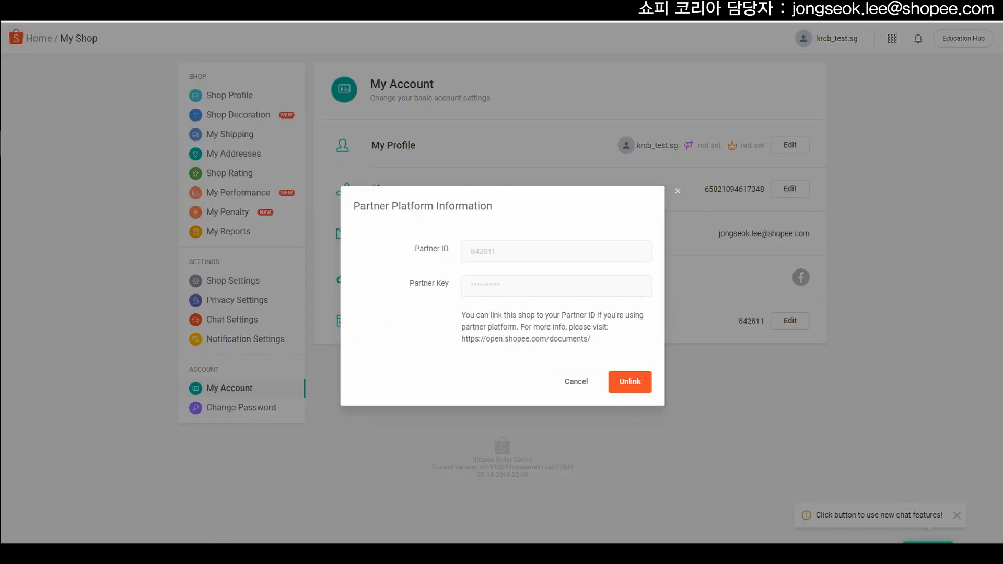
pyautogui.click(630, 382)
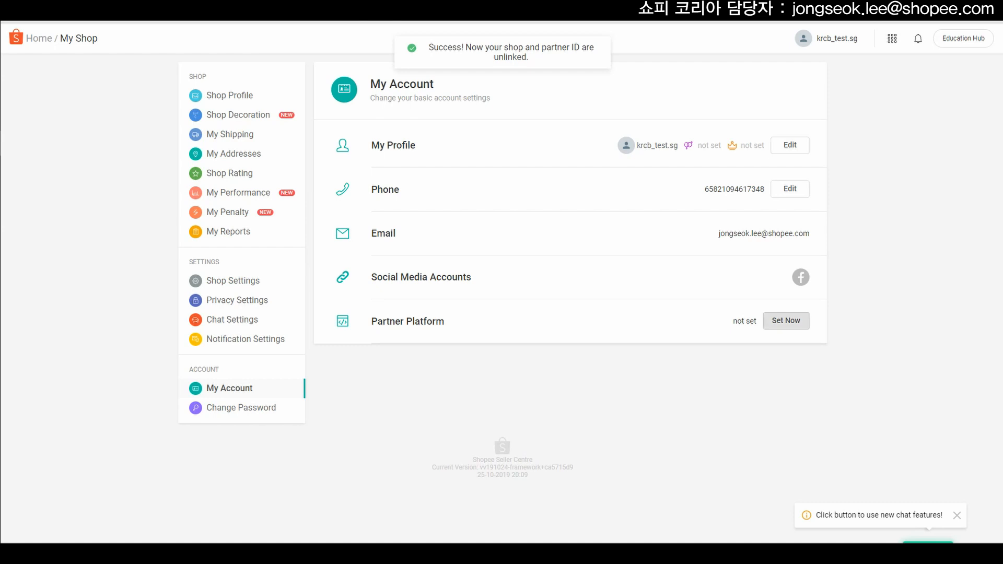
pyautogui.click(785, 320)
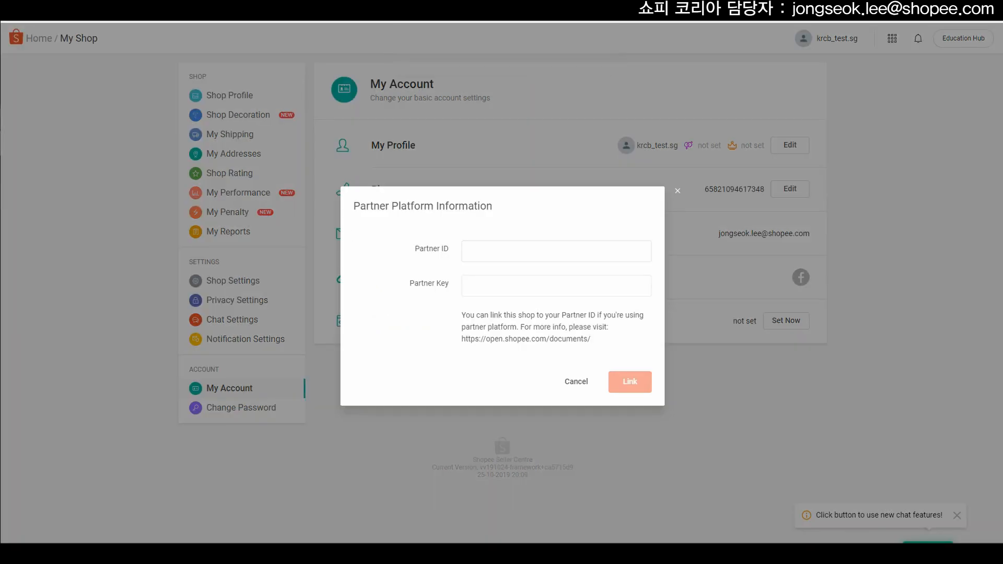
# Copy the Partner ID from the Shopling form's notes into the Partner ID field of the Partner Platform form
pyautogui.hotkey('alt', 'Tab')
pyautogui.rightClick(341, 314)
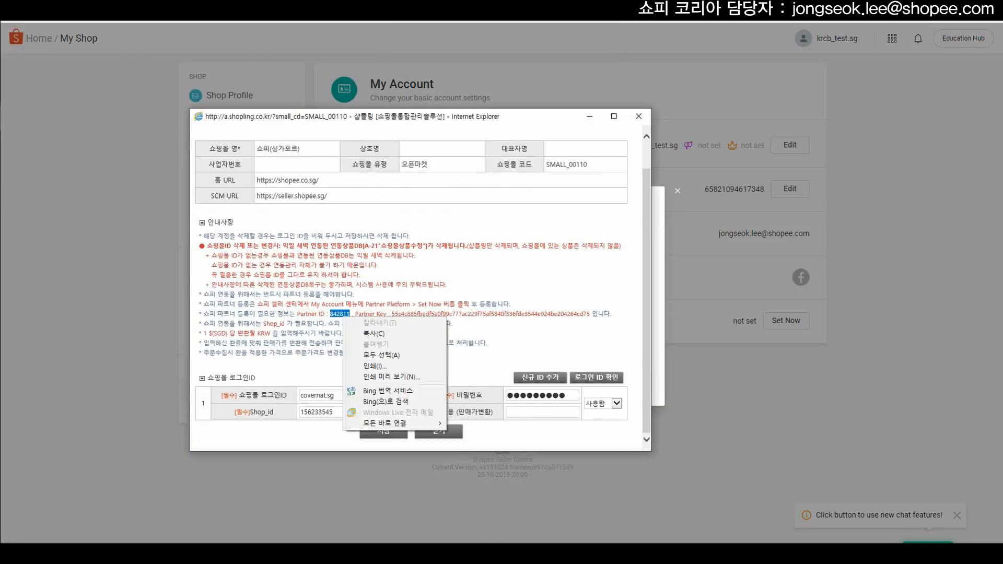
pyautogui.click(365, 333)
pyautogui.moveTo(435, 125); pyautogui.dragTo(304, 104)
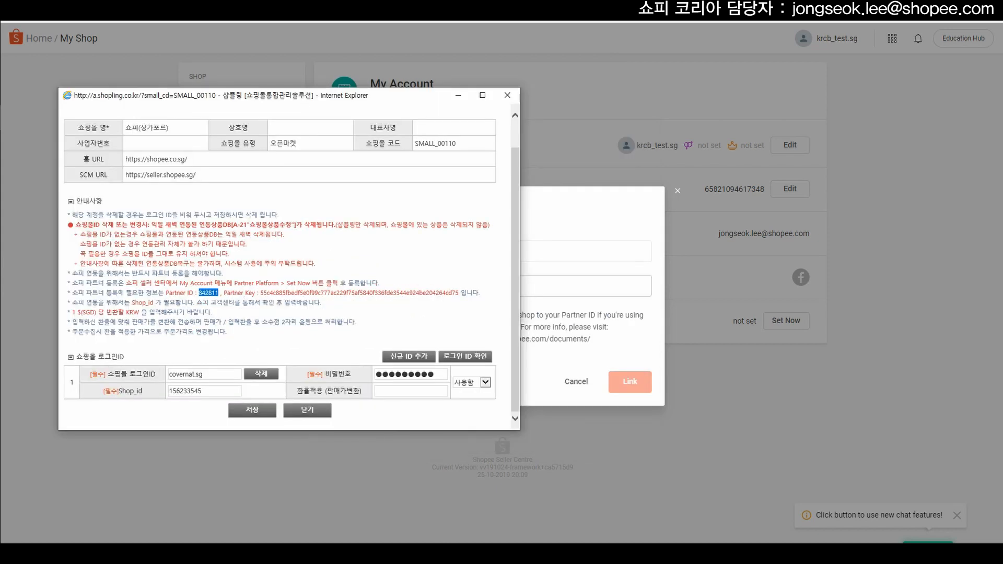
pyautogui.click(554, 251)
pyautogui.rightClick(467, 256)
pyautogui.click(496, 337)
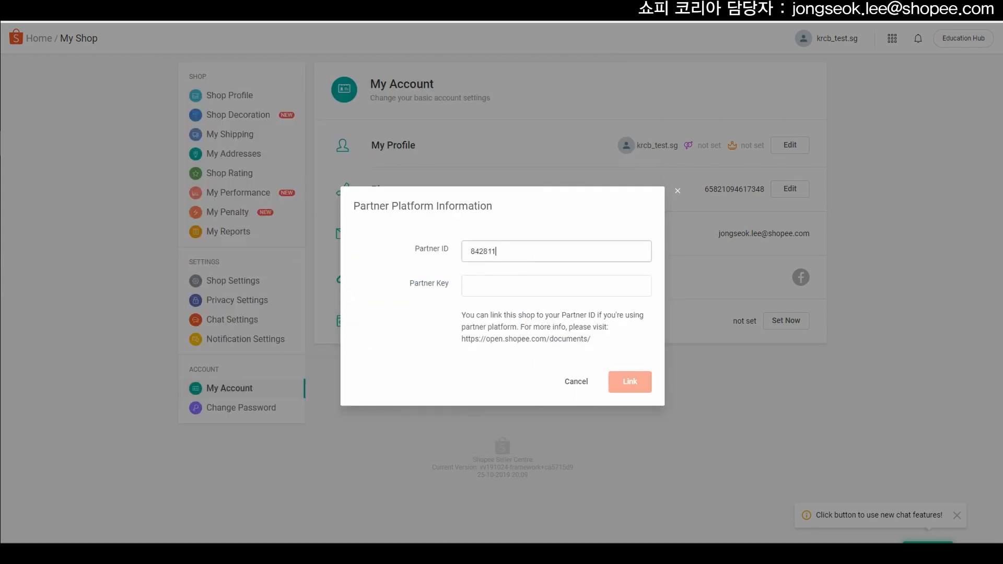
# Copy the Partner Key from the Shopling form's notes into the Partner Platform form in Shopee Seller Centre and link the shop
pyautogui.hotkey('alt', 'Tab')
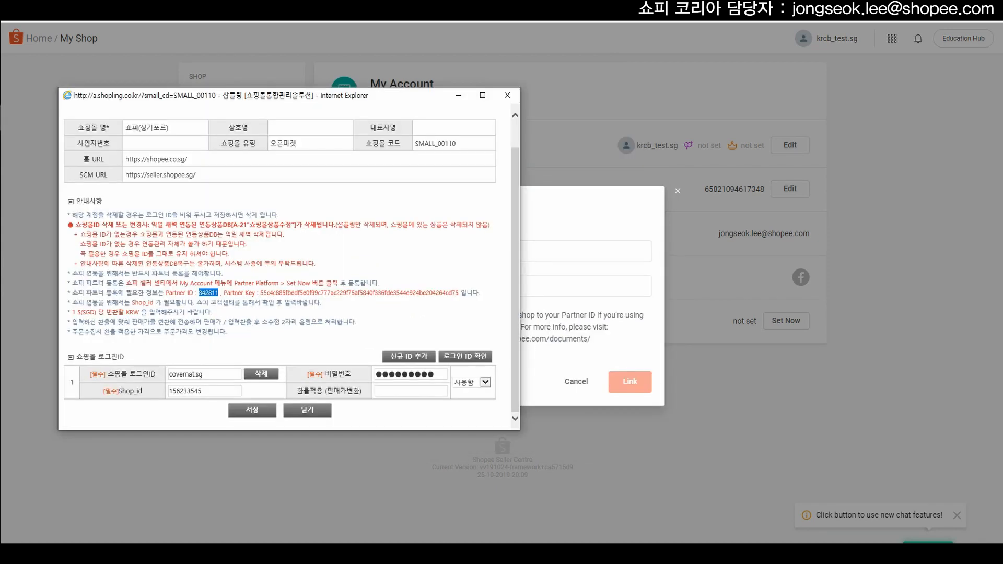
pyautogui.moveTo(460, 293)
pyautogui.mouseDown()
pyautogui.moveTo(259, 293)
pyautogui.moveTo(390, 293)
pyautogui.moveTo(321, 302)
pyautogui.moveTo(459, 293)
pyautogui.mouseUp()
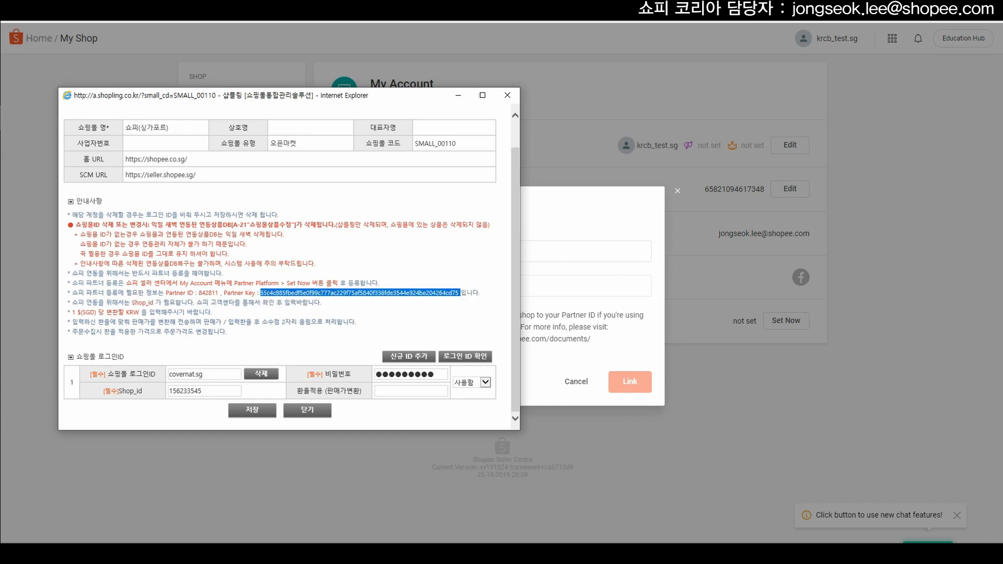
pyautogui.rightClick(457, 294)
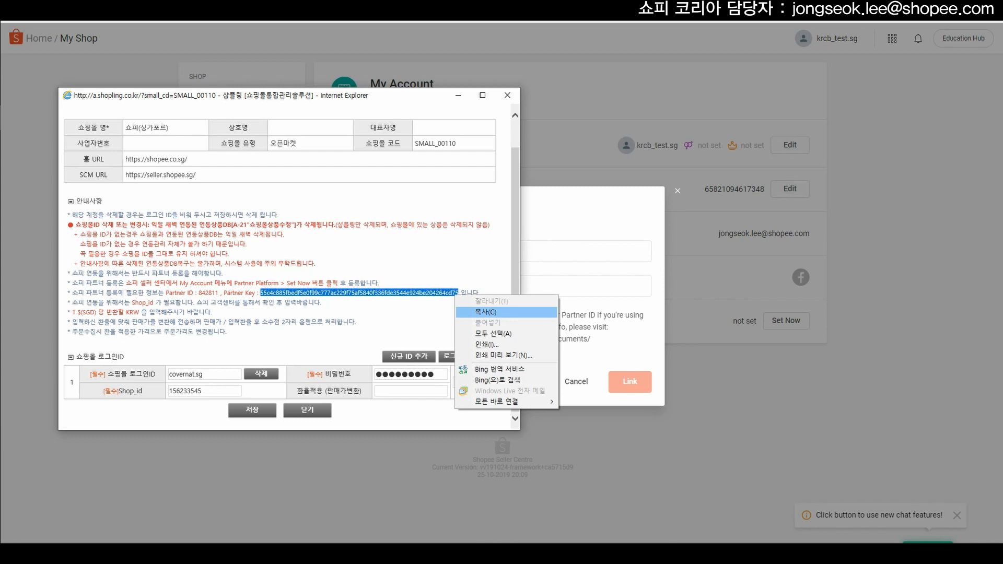
pyautogui.click(485, 312)
pyautogui.click(544, 287)
pyautogui.rightClick(544, 288)
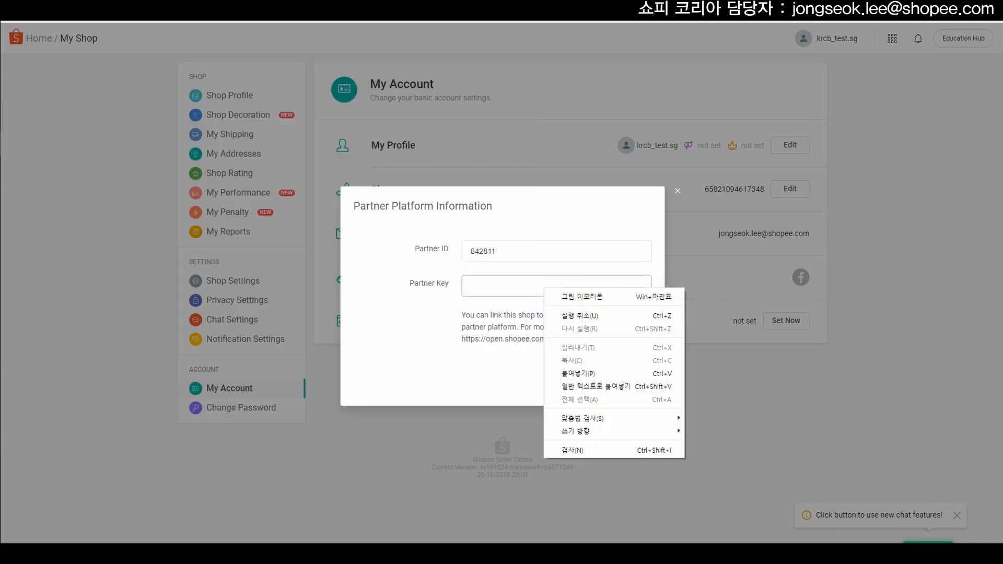
pyautogui.click(578, 373)
pyautogui.click(628, 381)
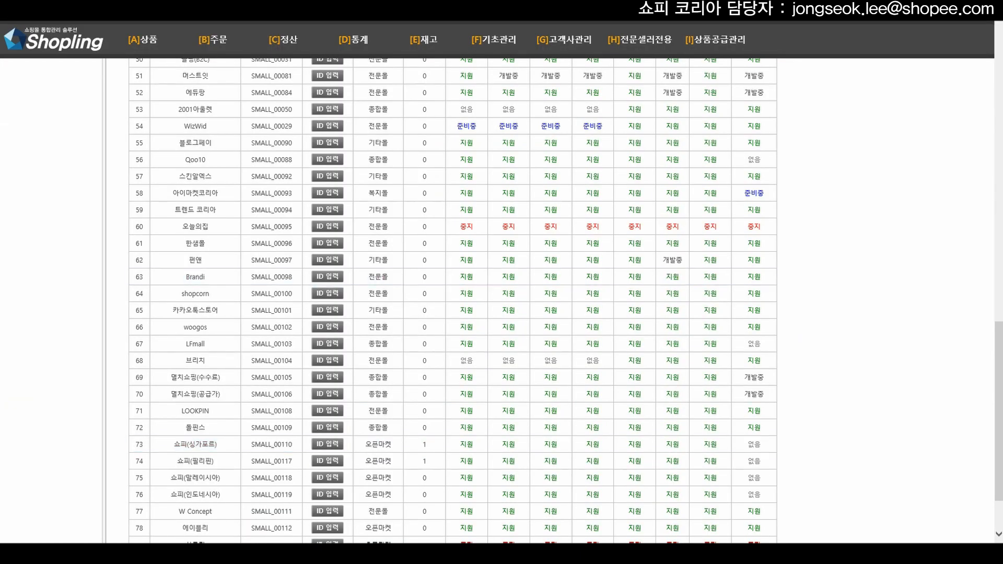
# In Shopling, open the 쇼피(싱가포르) account form, set its exchange rate (환율적용) to 873.13 and save it
pyautogui.click(327, 444)
pyautogui.scroll(-1, 287, 248)
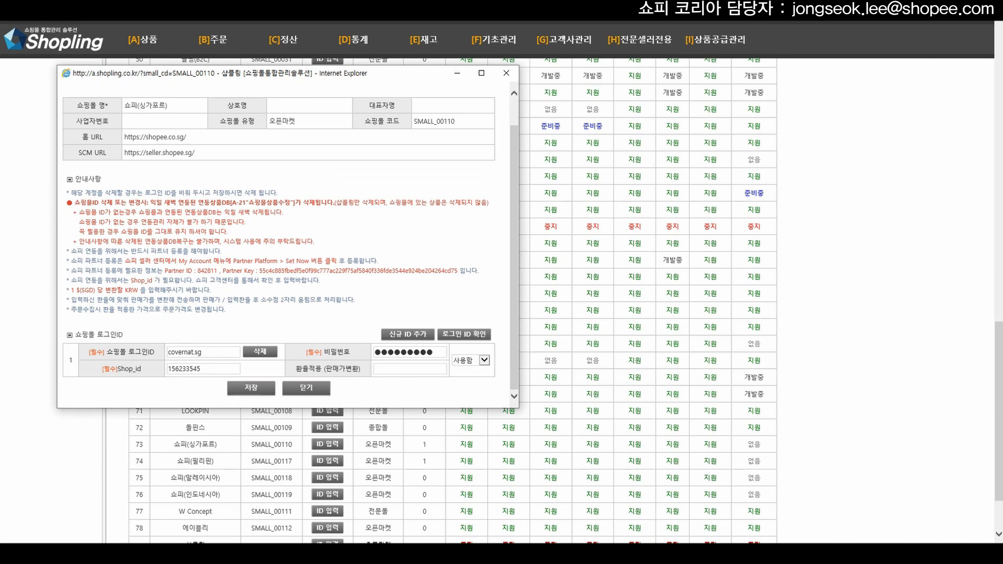
pyautogui.moveTo(261, 73); pyautogui.dragTo(589, 114)
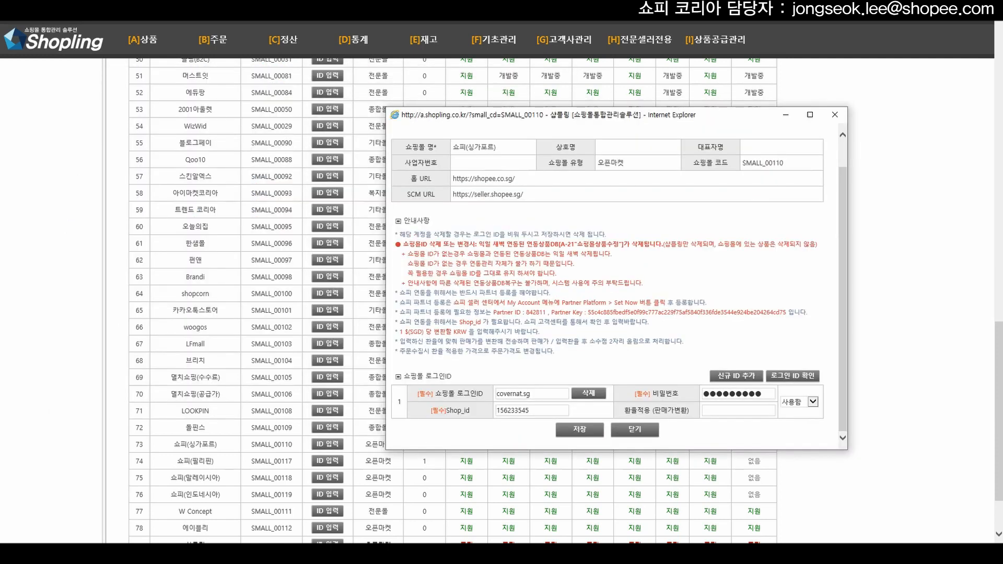
pyautogui.write('87')
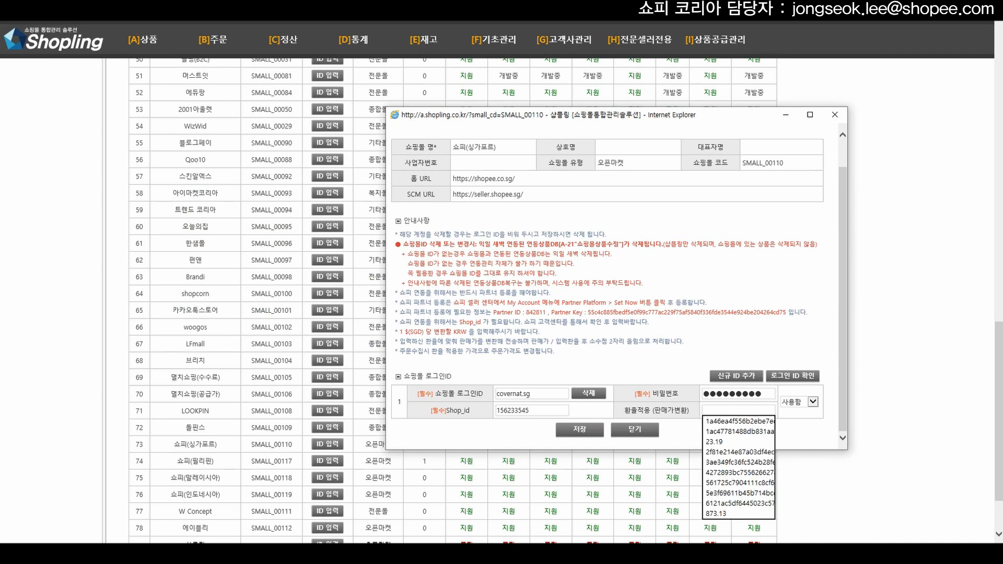
pyautogui.press('Down')
pyautogui.press('Return')
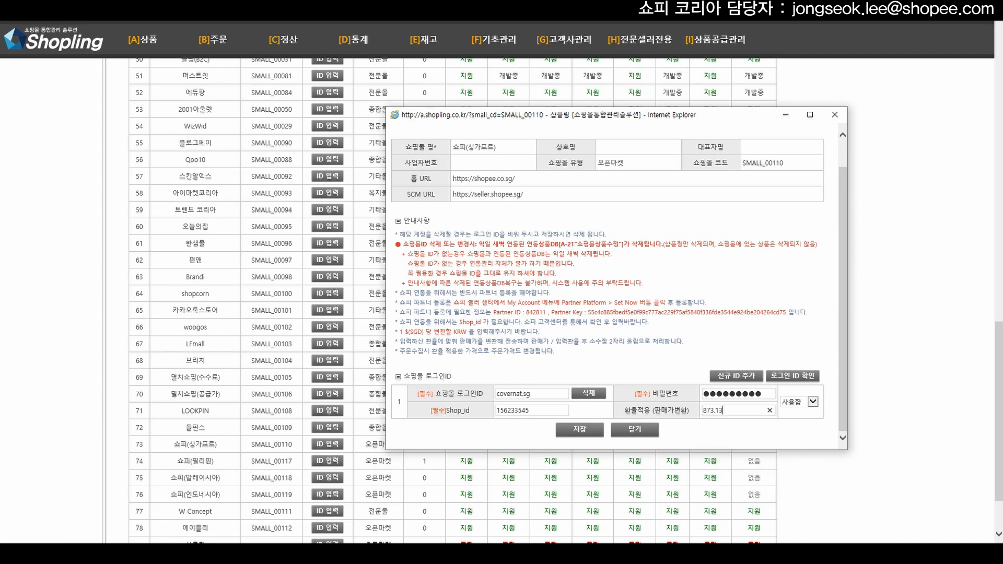
pyautogui.press('Return')
pyautogui.press('Return')
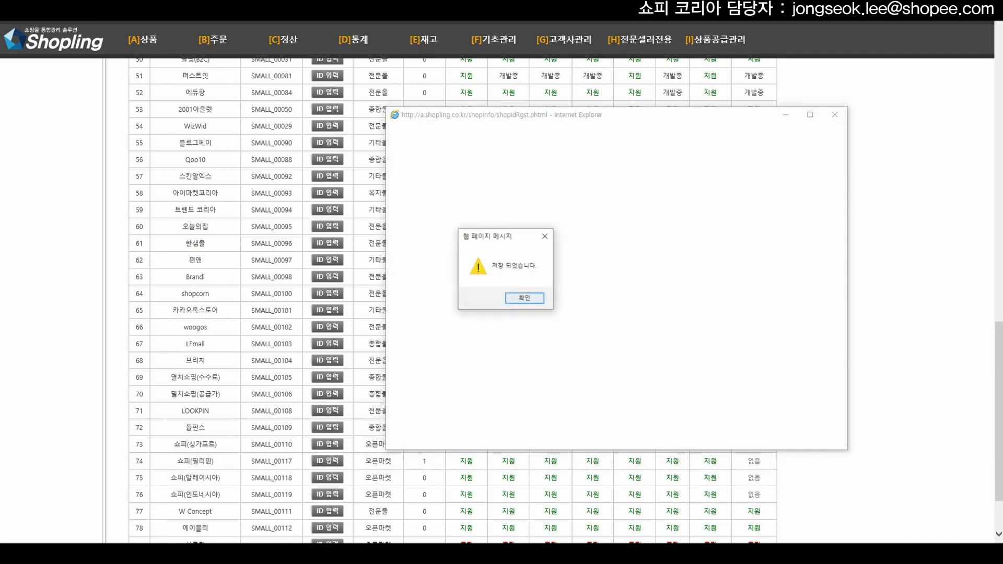
pyautogui.press('Return')
# Open the 쇼피(필리핀) account form, check its login details and exchange rate, and save it
pyautogui.click(328, 461)
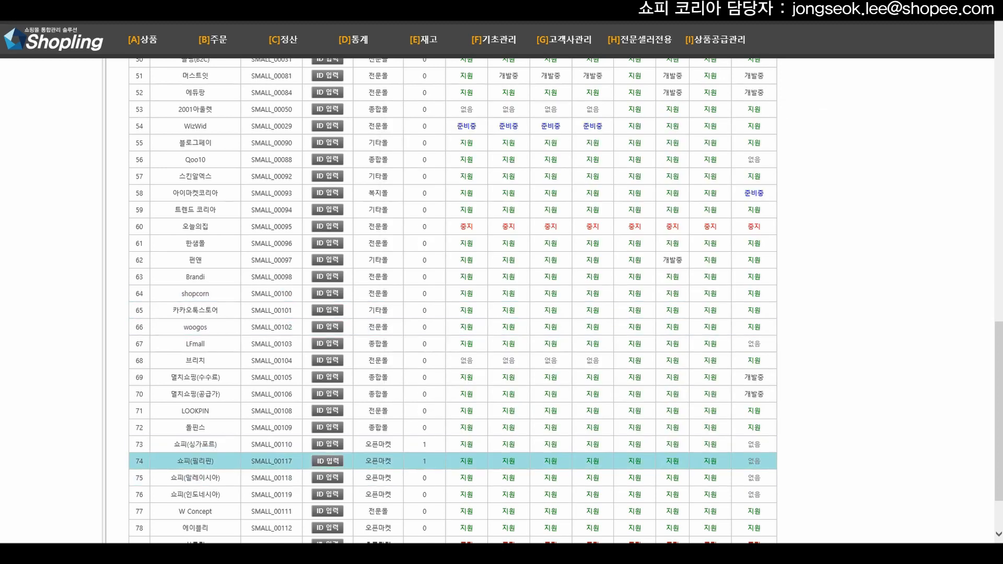
pyautogui.scroll(-1, 515, 293)
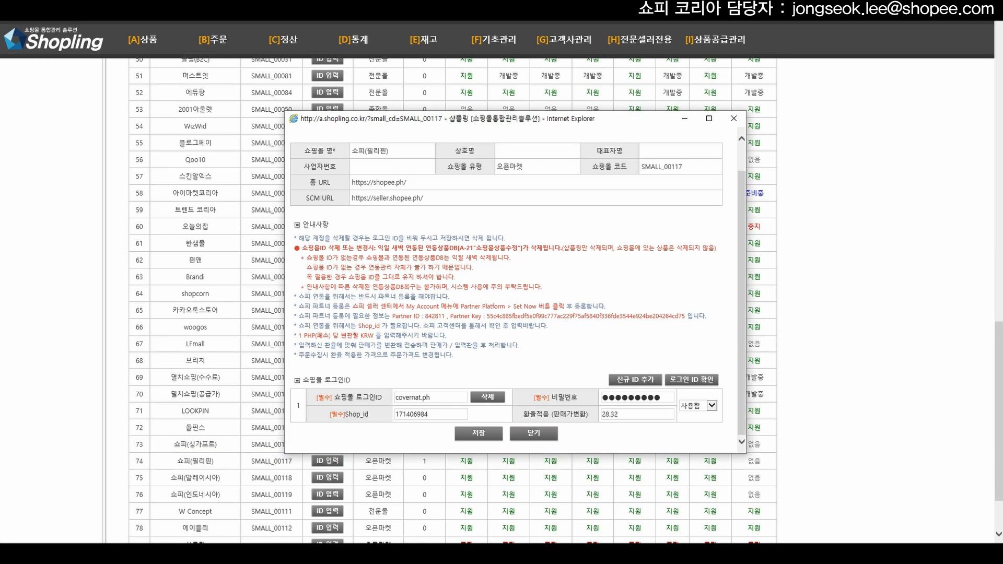
pyautogui.click(478, 433)
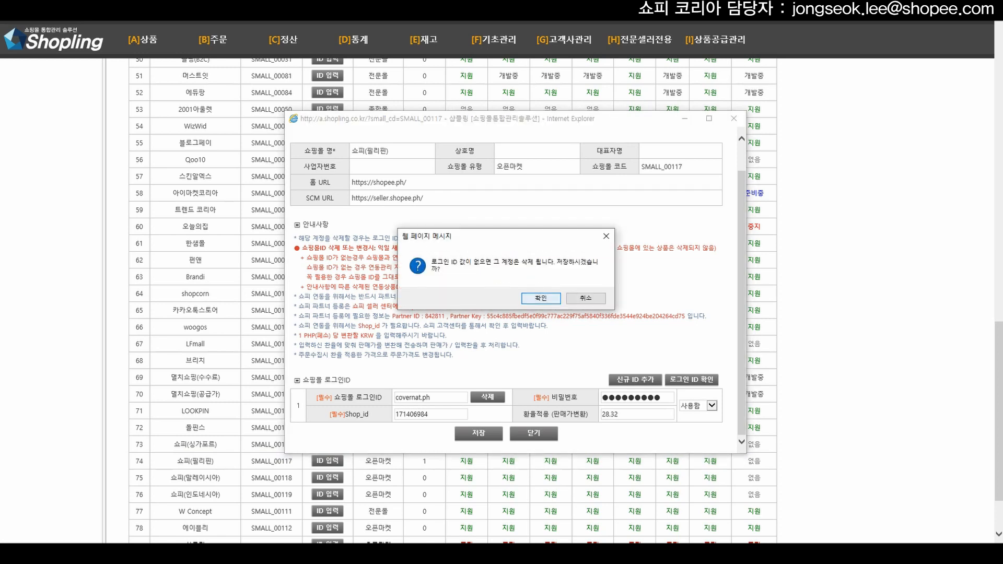
pyautogui.press('Return')
pyautogui.press('Return')
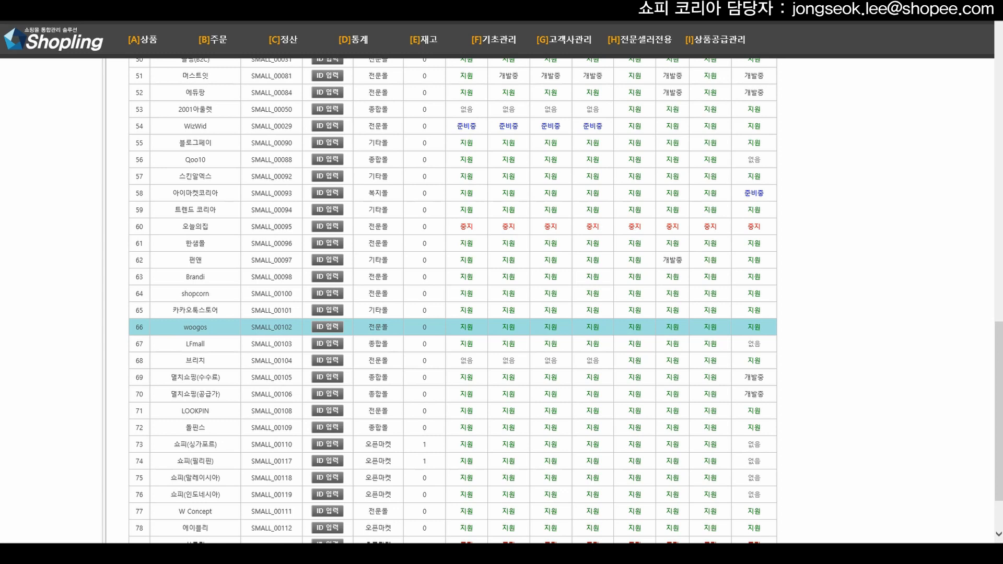
# Open automatic bulk product collection (상품대량수집) and choose 쇼피(싱가포르) with its cov***** shop ID as the account
pyautogui.click(57, 41)
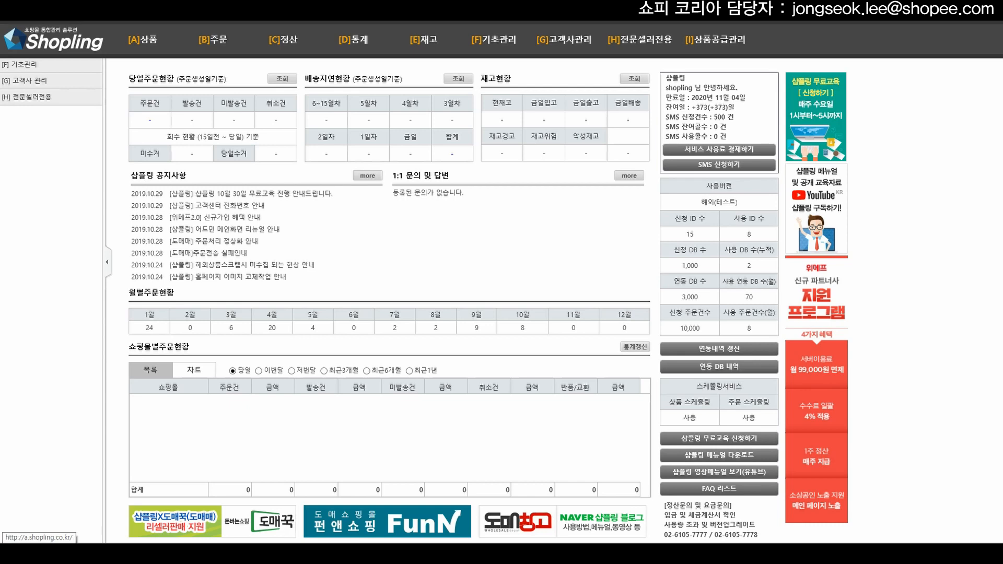
pyautogui.moveTo(143, 39)
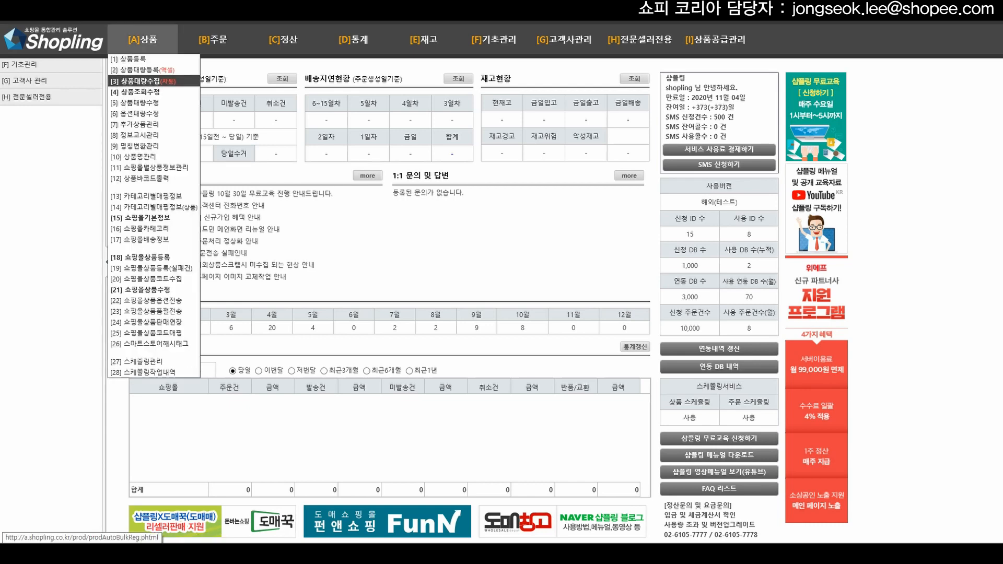
pyautogui.click(142, 81)
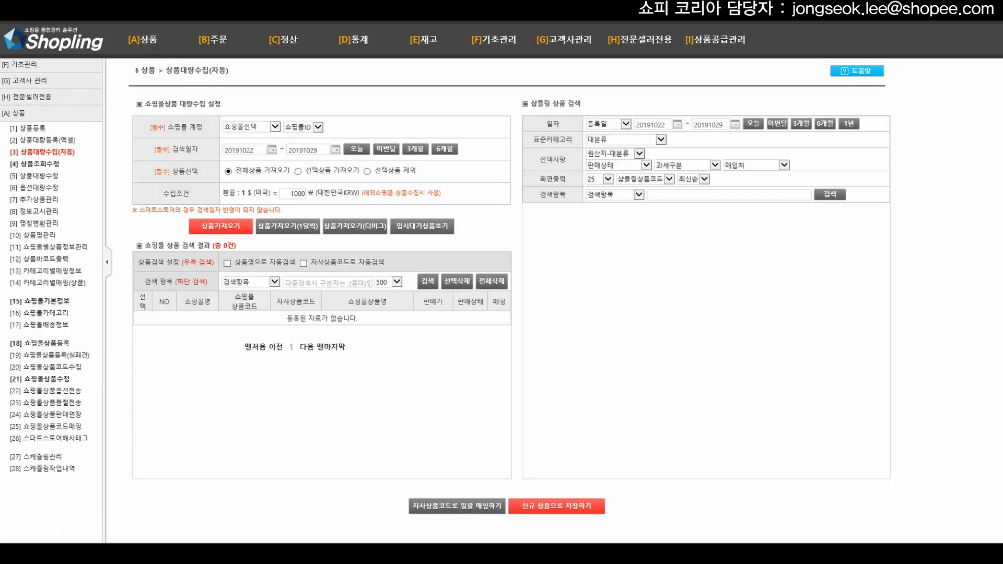
pyautogui.click(252, 127)
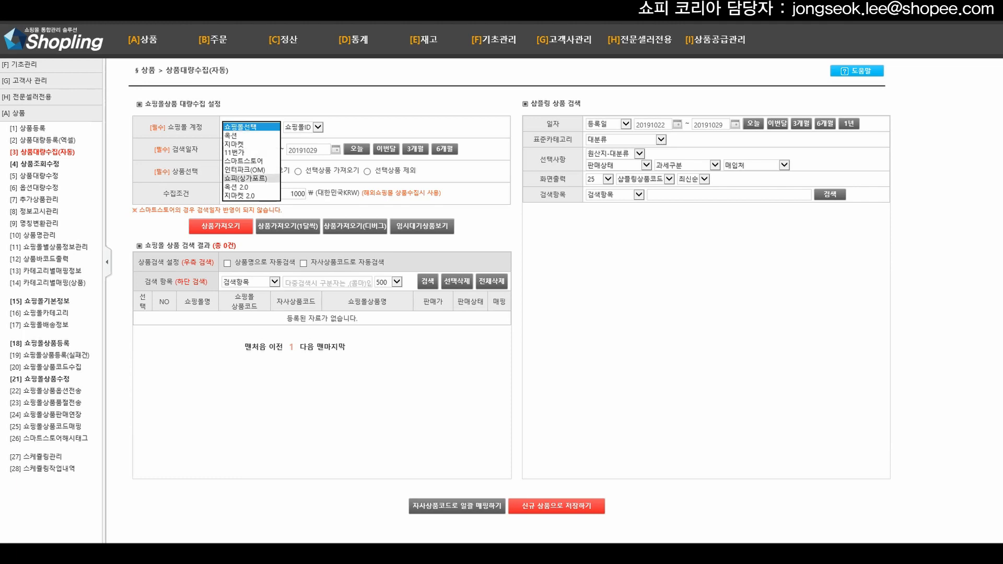
pyautogui.click(245, 178)
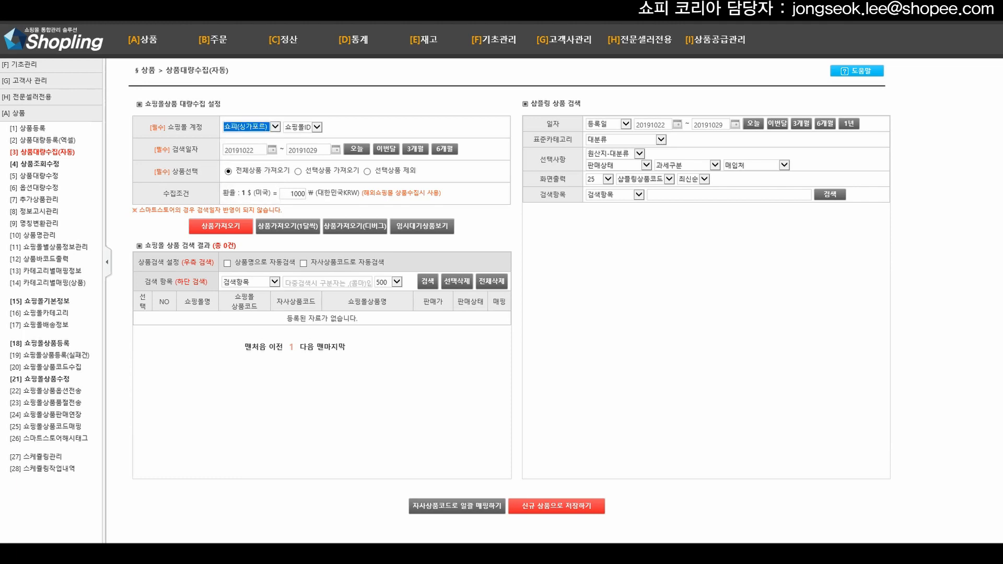
pyautogui.click(303, 127)
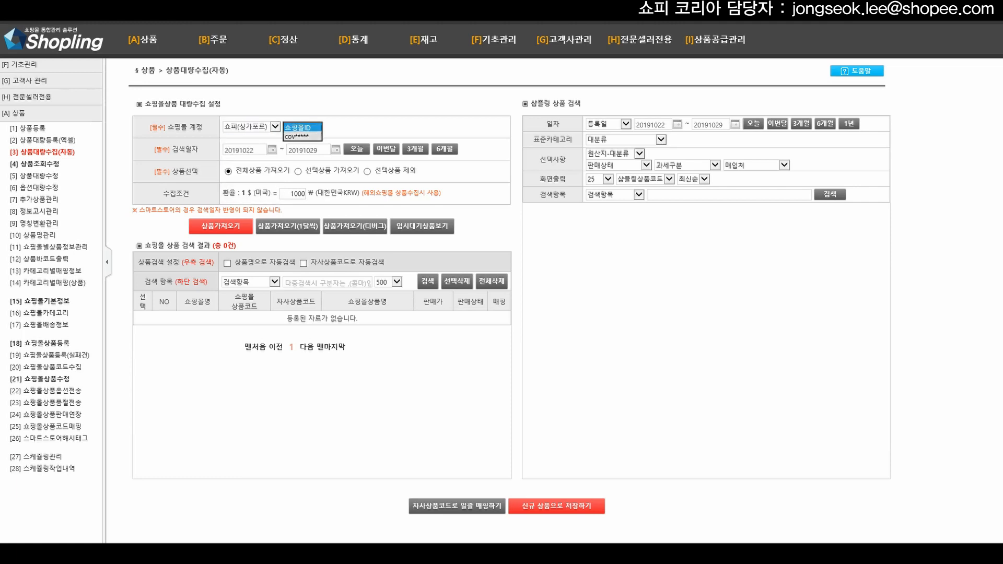
pyautogui.click(299, 136)
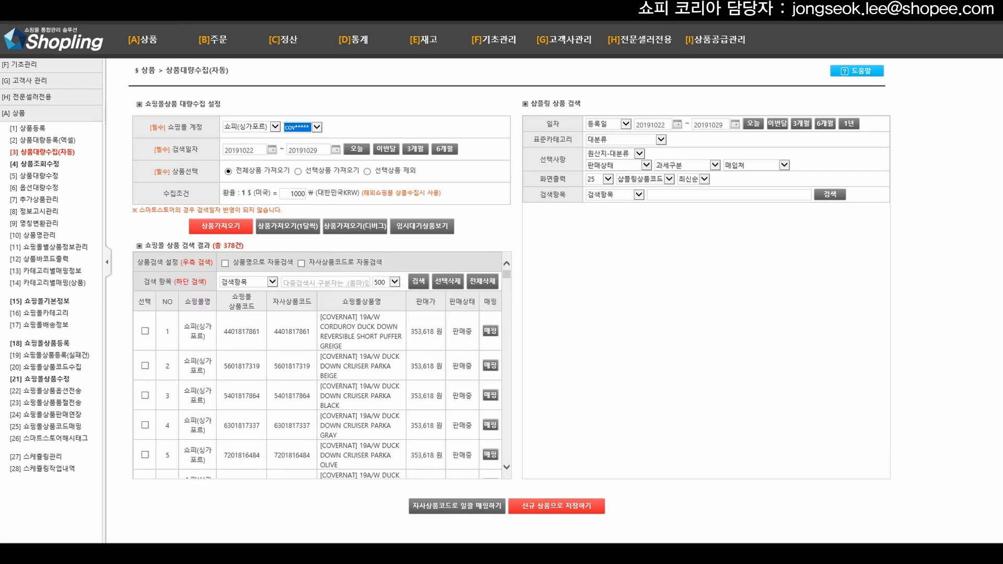
# Set the collection exchange rate for 1 $ to 873.13 KRW
pyautogui.doubleClick(297, 194)
pyautogui.write('87')
pyautogui.press('Down')
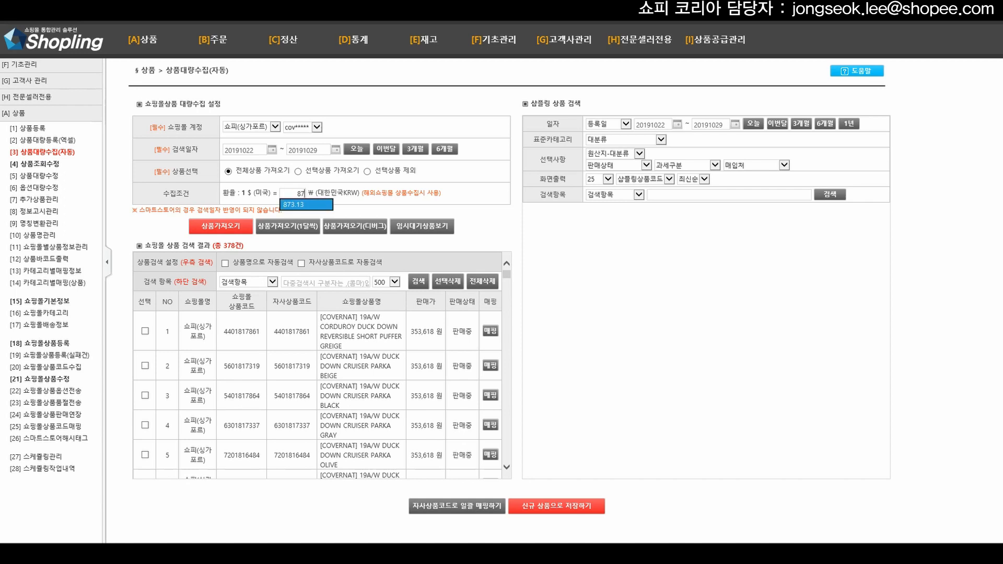
pyautogui.press('Return')
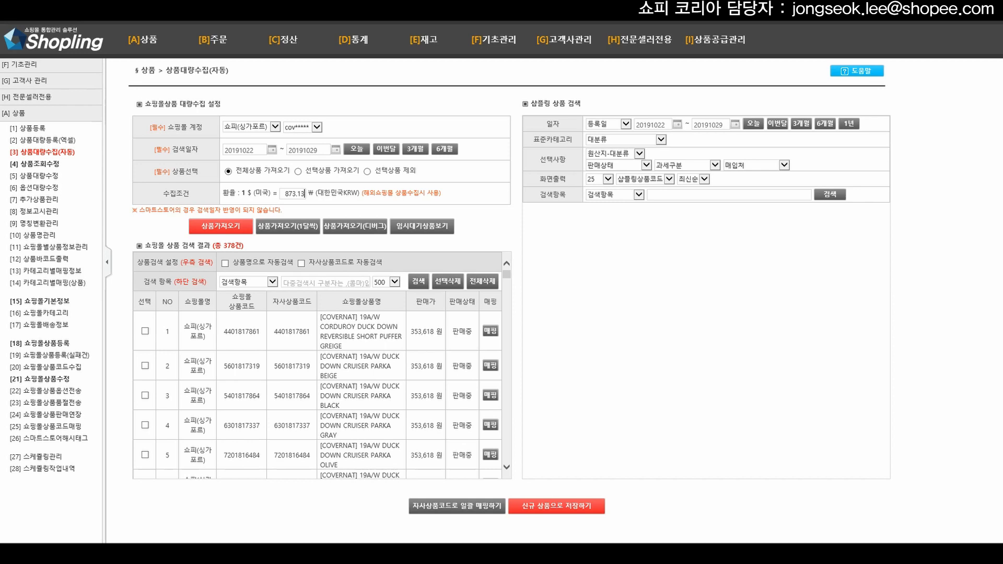
# Save the COVERNAT Corduroy Duck Down Reversible Short Puffer Greige as a new product with the marketplace product code mapping option enabled
pyautogui.click(145, 331)
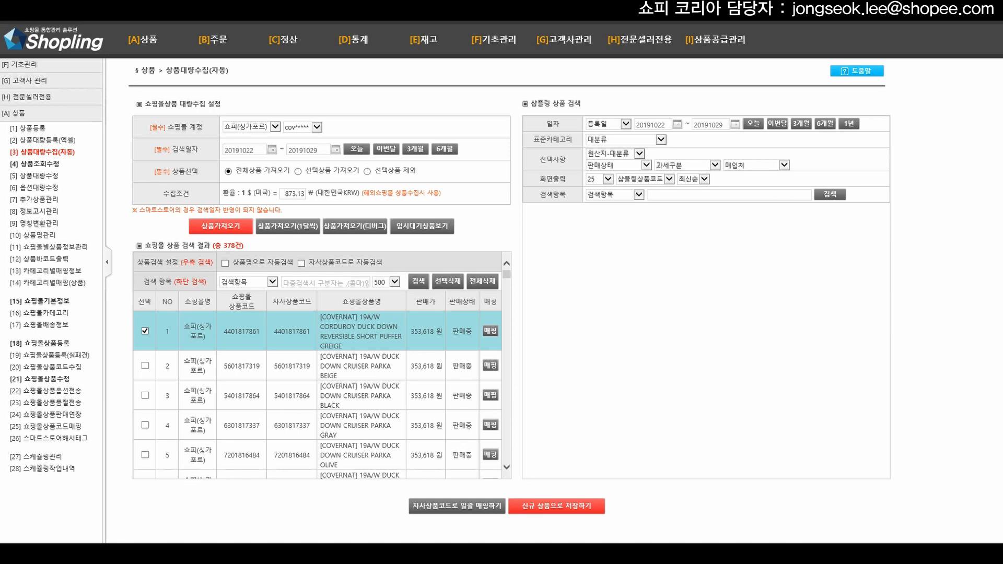
pyautogui.click(556, 506)
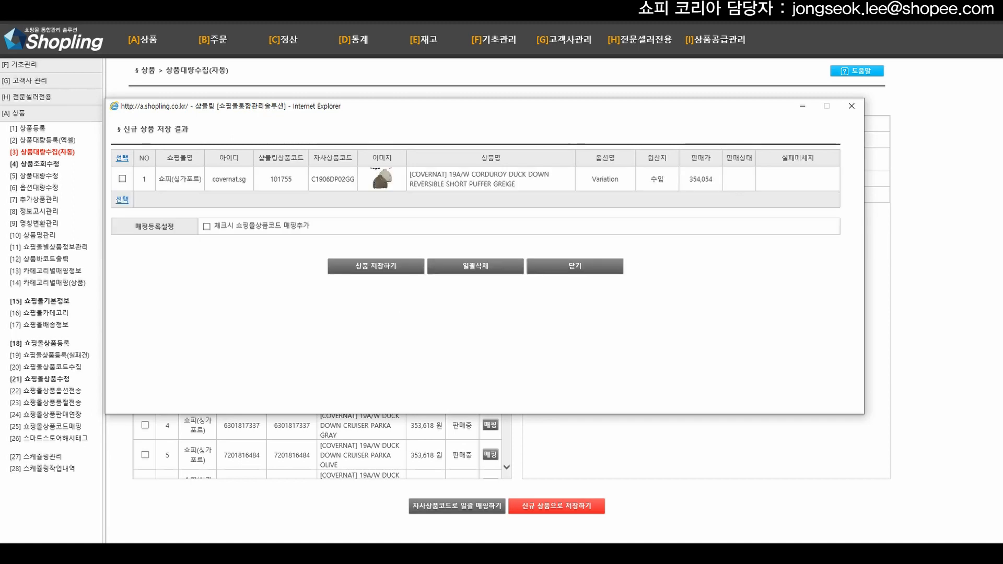
pyautogui.click(207, 226)
pyautogui.moveTo(214, 226); pyautogui.dragTo(310, 227)
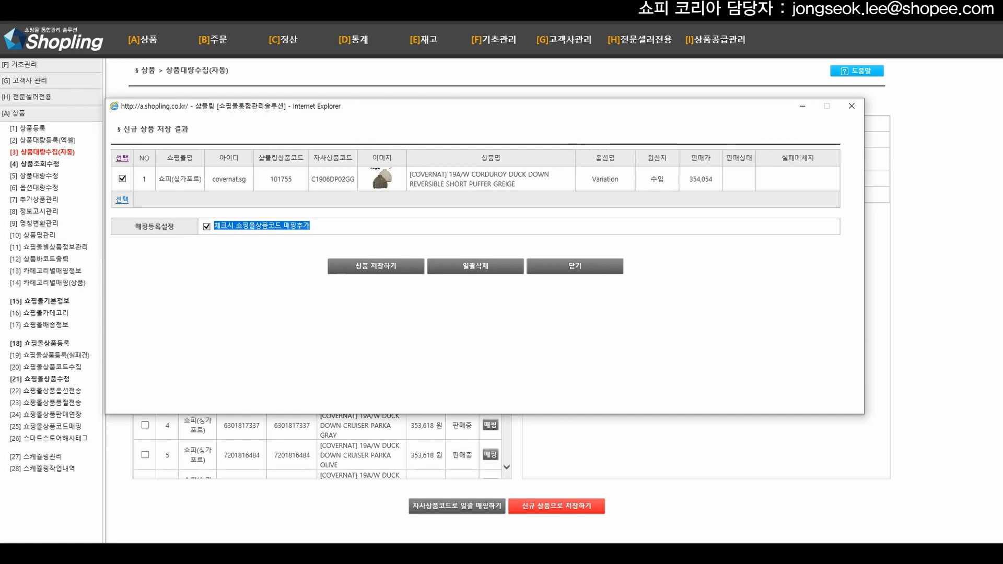
pyautogui.click(376, 267)
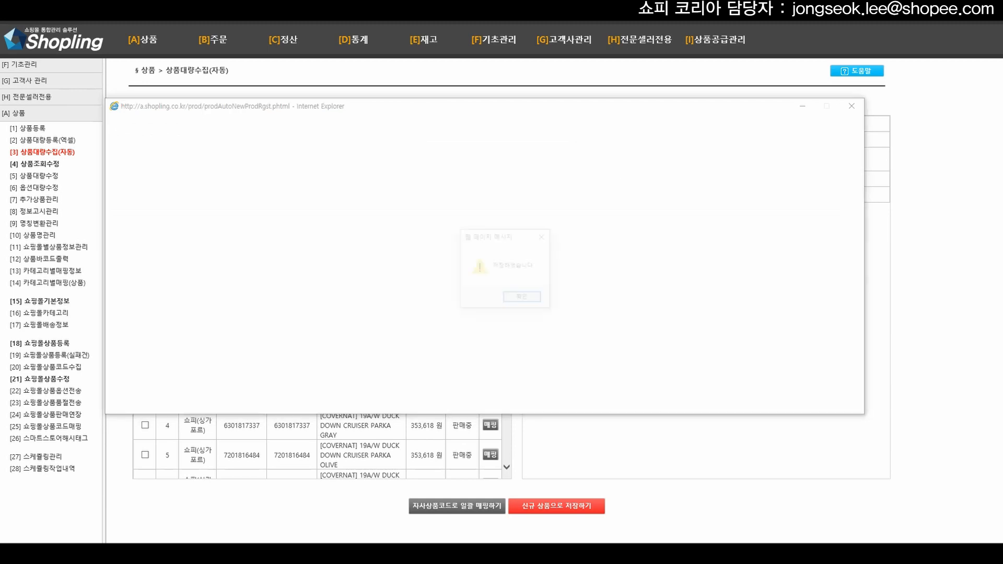
pyautogui.press('Return')
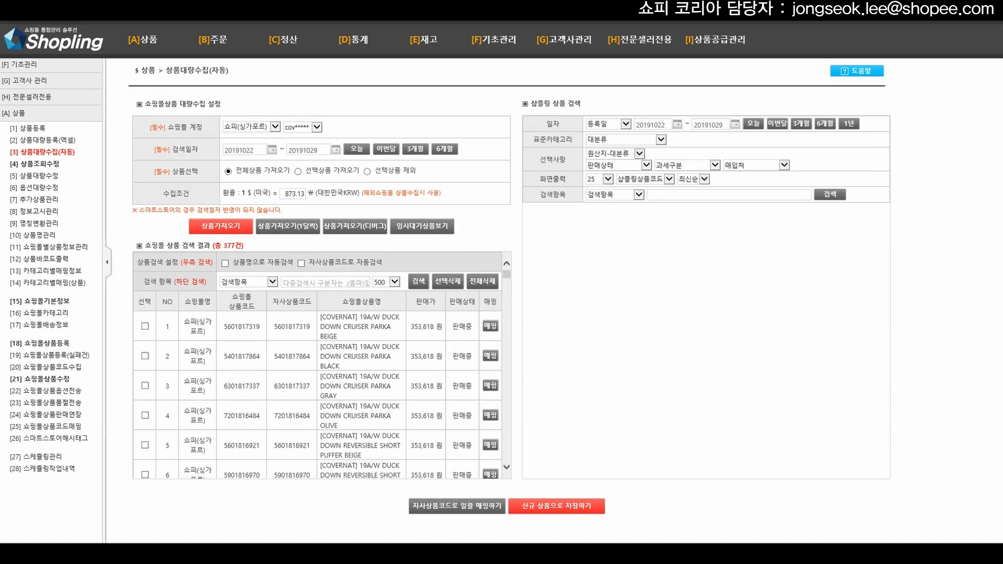
# Confirm the registration of the temporarily saved Corduroy Duck Down puffer and open the 상품조회수정 product list
pyautogui.click(422, 226)
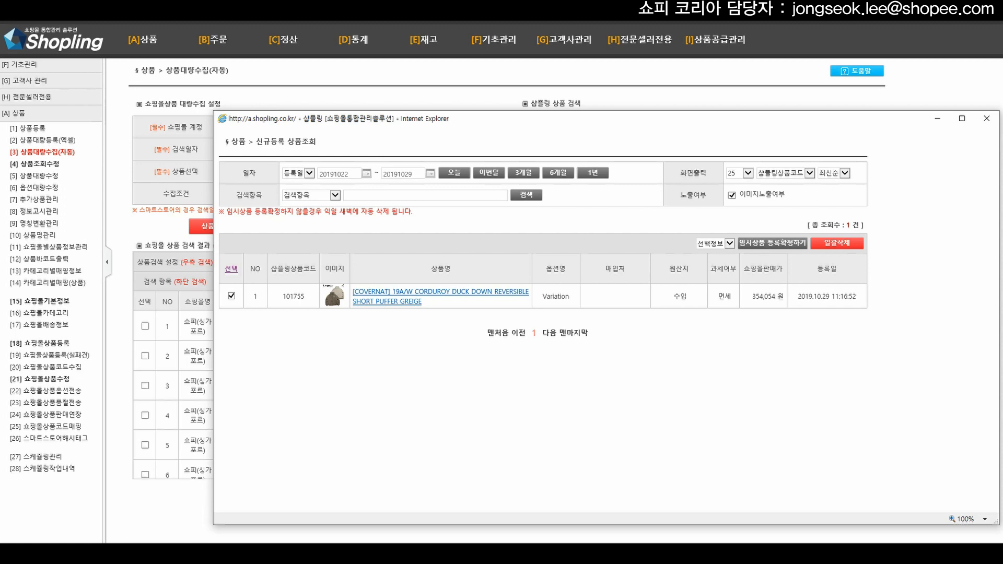
pyautogui.press('Return')
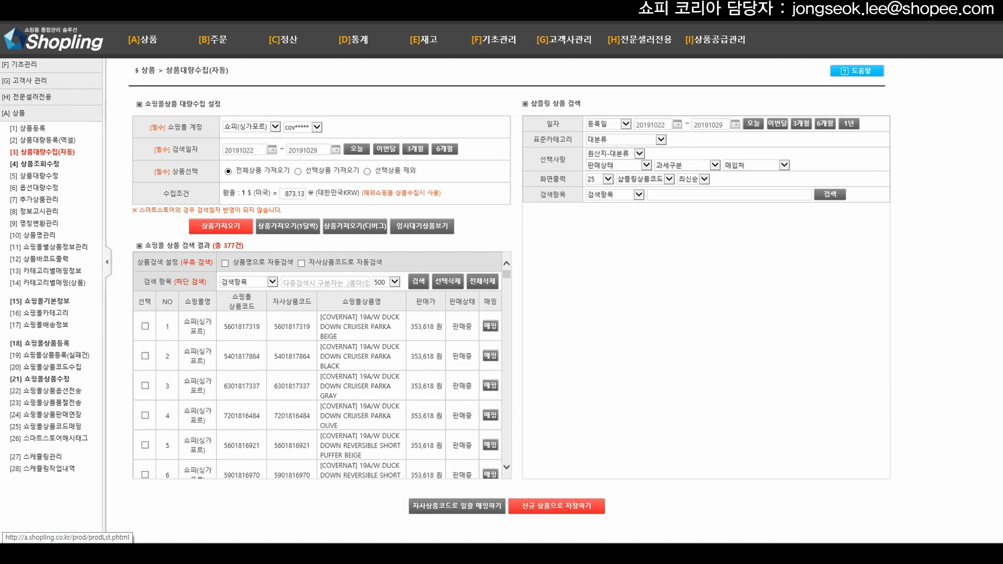
pyautogui.click(35, 163)
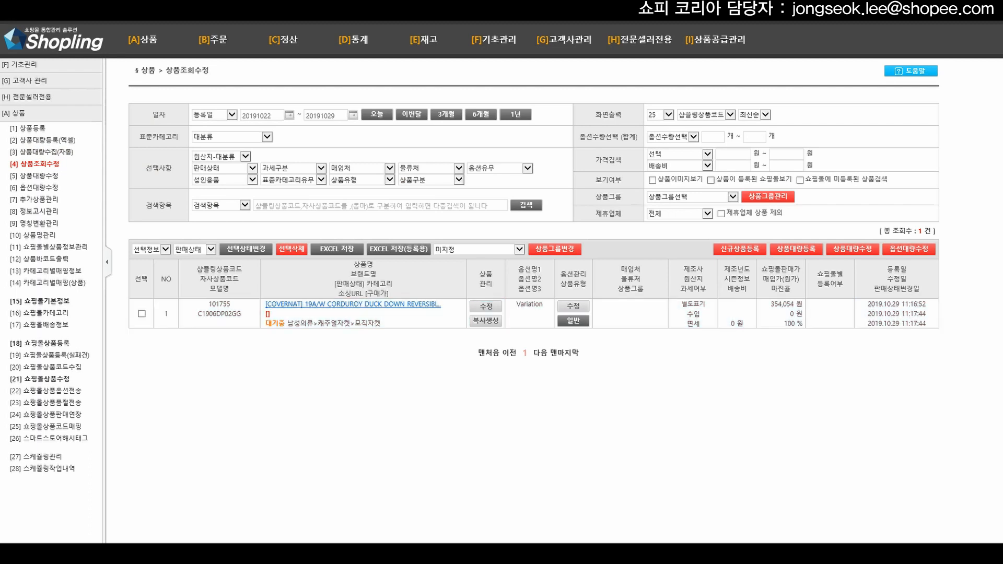
# Examine the COVERNAT Corduroy puffer's registered details, from category mapping and basic information to price, options, images and detailed description
pyautogui.moveTo(462, 123); pyautogui.dragTo(414, 68)
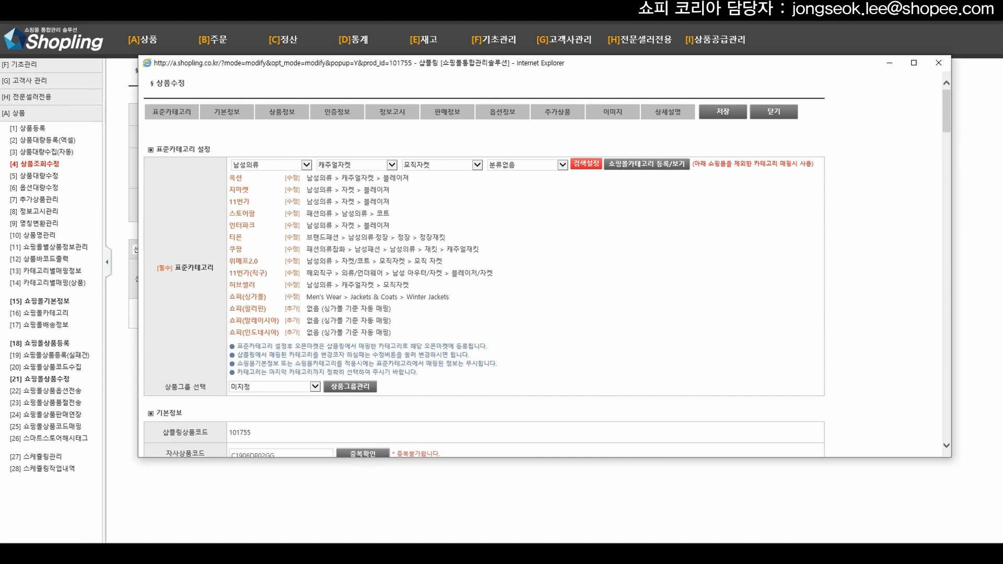
pyautogui.scroll(-2, 484, 293)
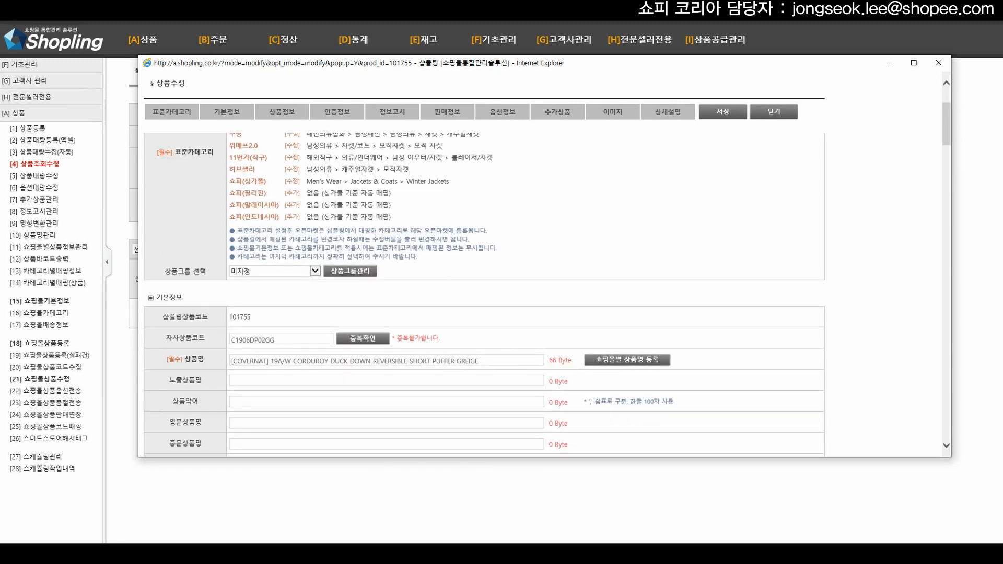
pyautogui.scroll(-1, 484, 293)
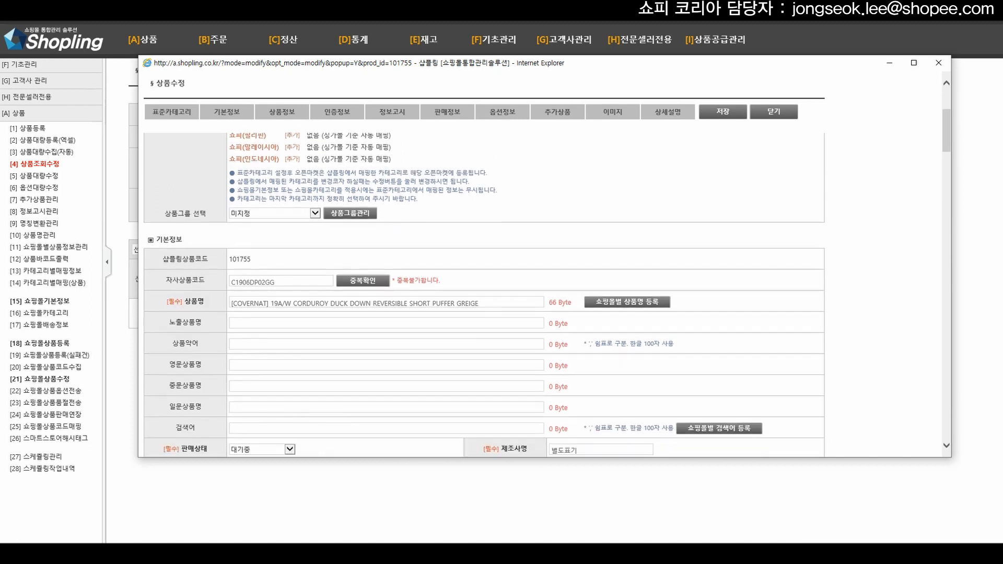
pyautogui.scroll(-5, 484, 293)
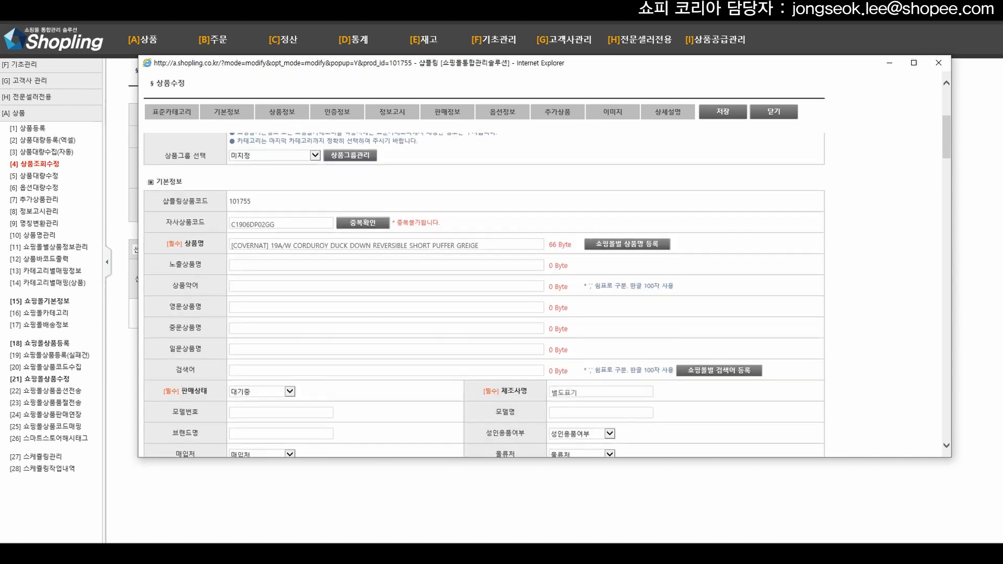
pyautogui.scroll(-2, 484, 295)
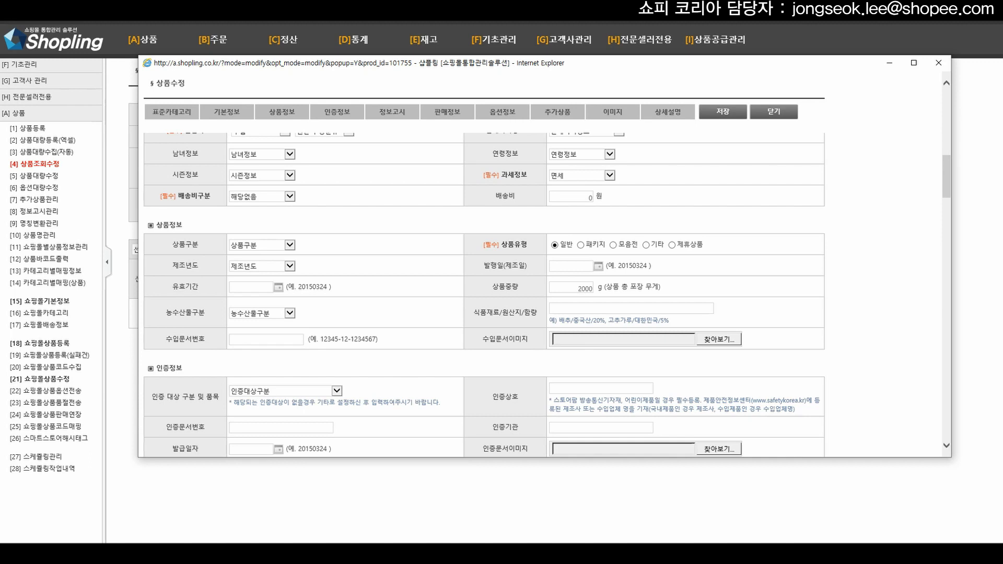
pyautogui.scroll(-10, 484, 295)
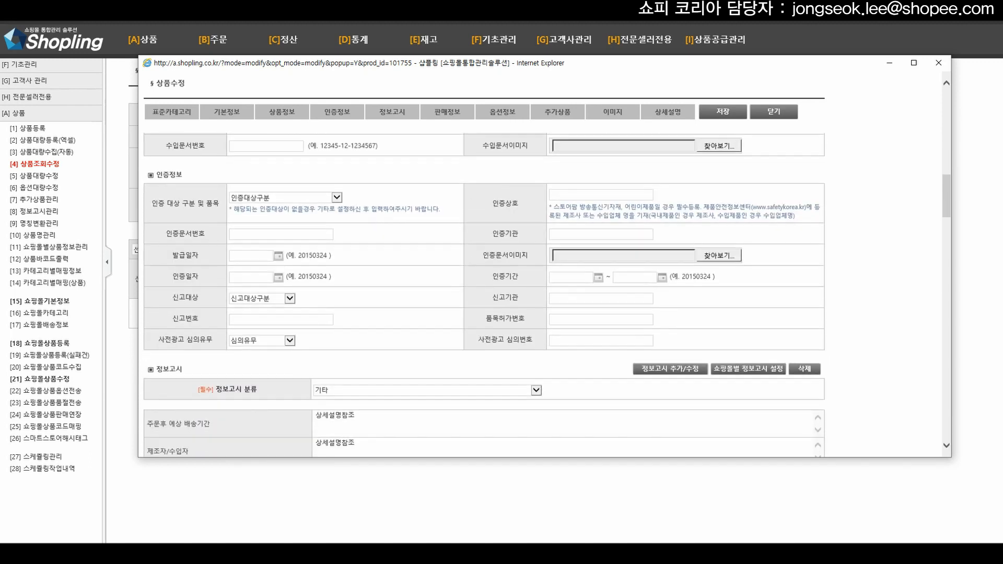
pyautogui.scroll(-2, 484, 295)
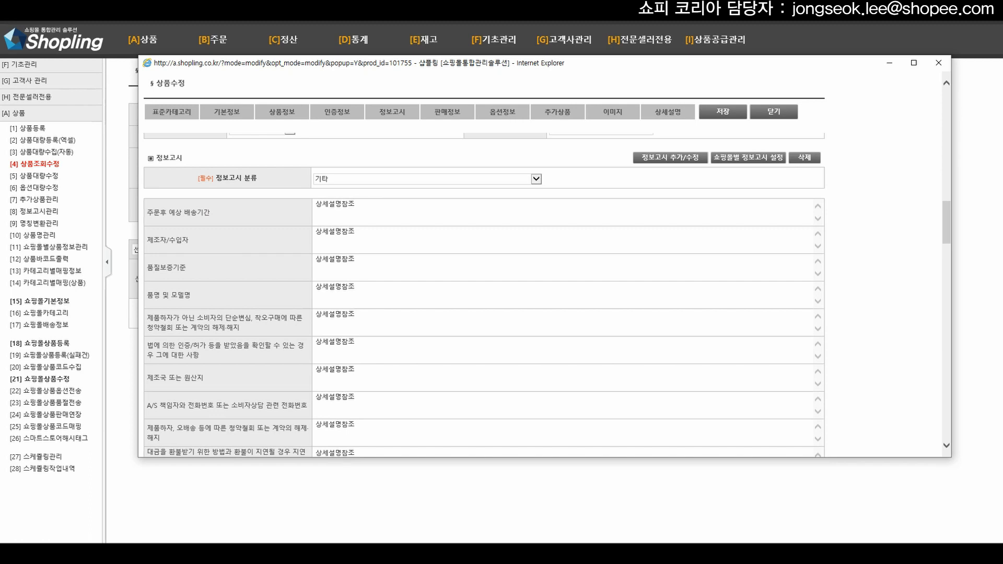
pyautogui.scroll(-5, 485, 295)
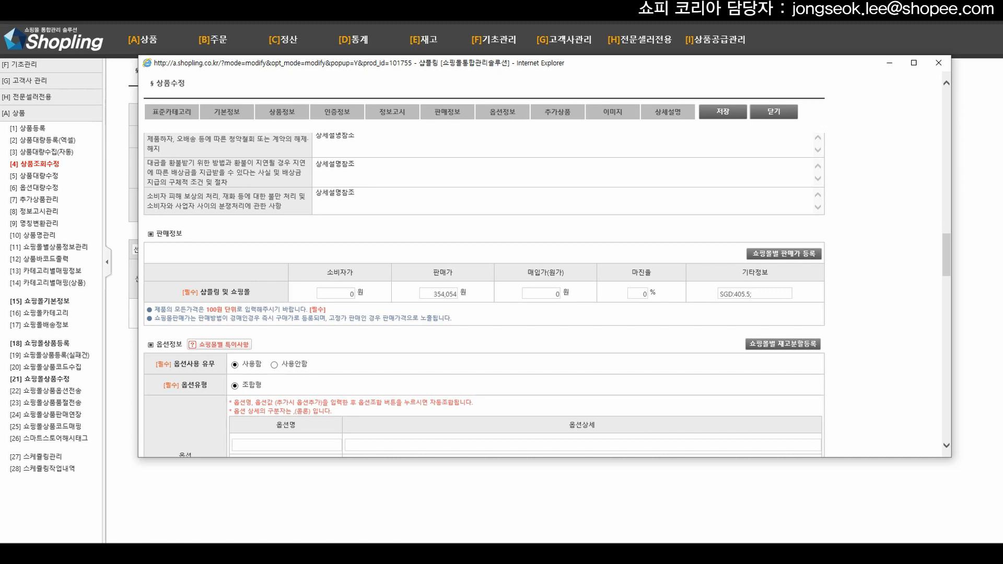
pyautogui.scroll(-5, 484, 295)
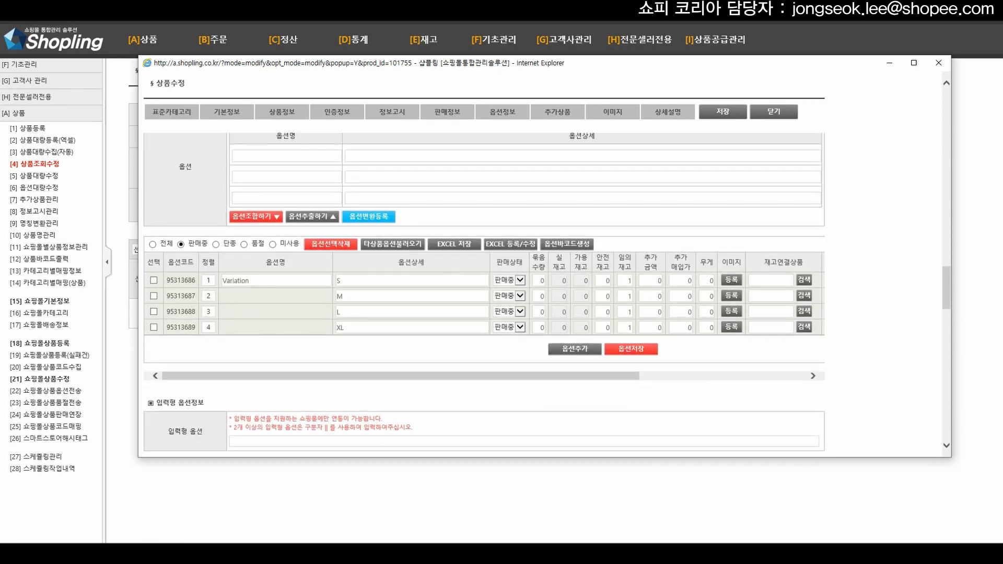
pyautogui.scroll(-5, 484, 295)
pyautogui.scroll(-9, 484, 295)
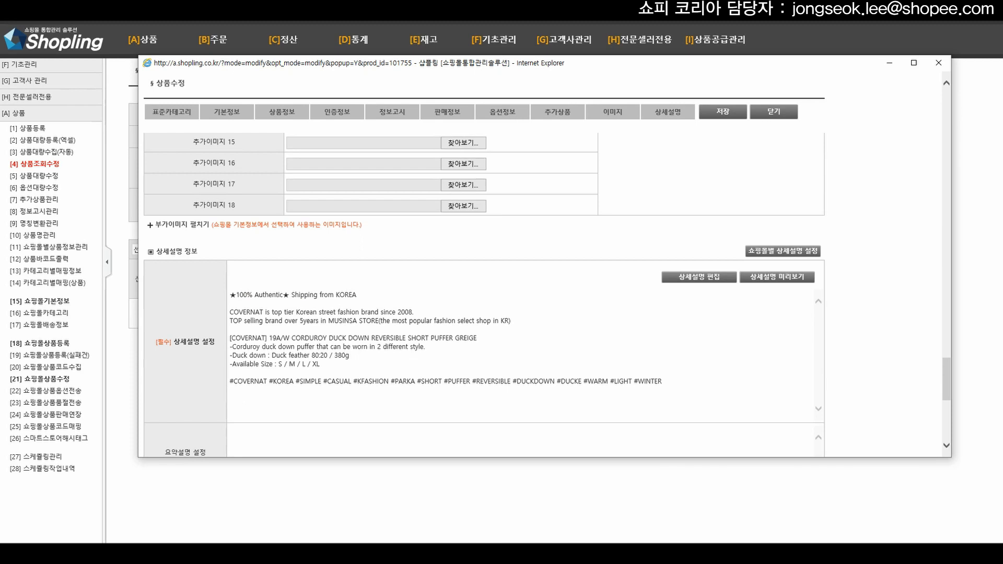
pyautogui.click(774, 111)
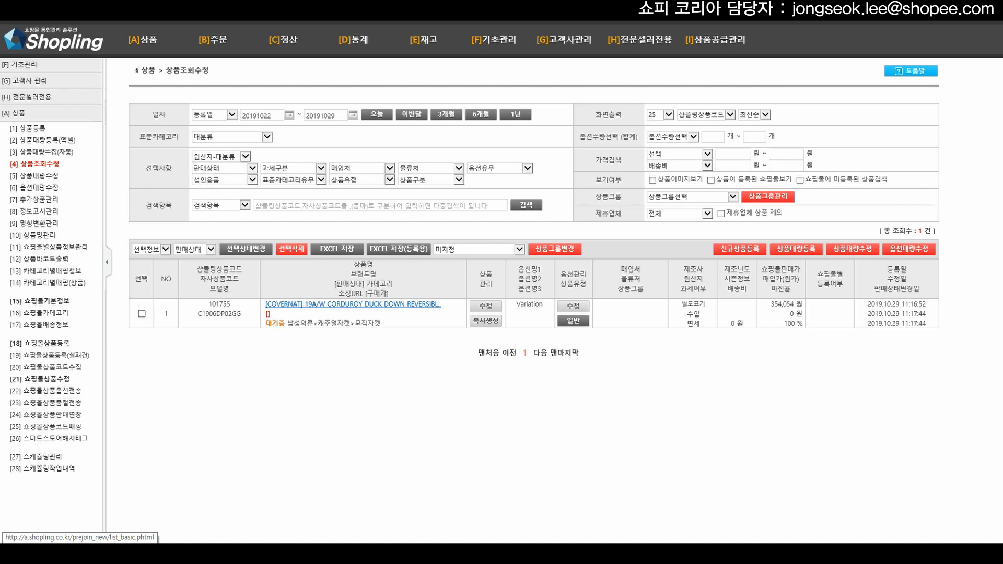
# Open 쇼핑몰기본정보 and start a new basic information registration for 쇼피(싱가포르)
pyautogui.click(40, 300)
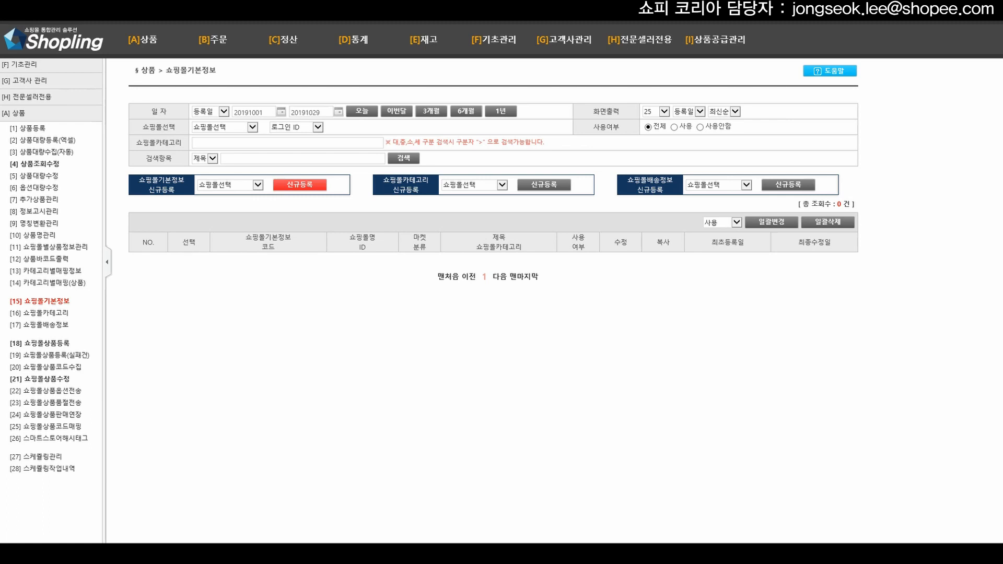
pyautogui.click(229, 185)
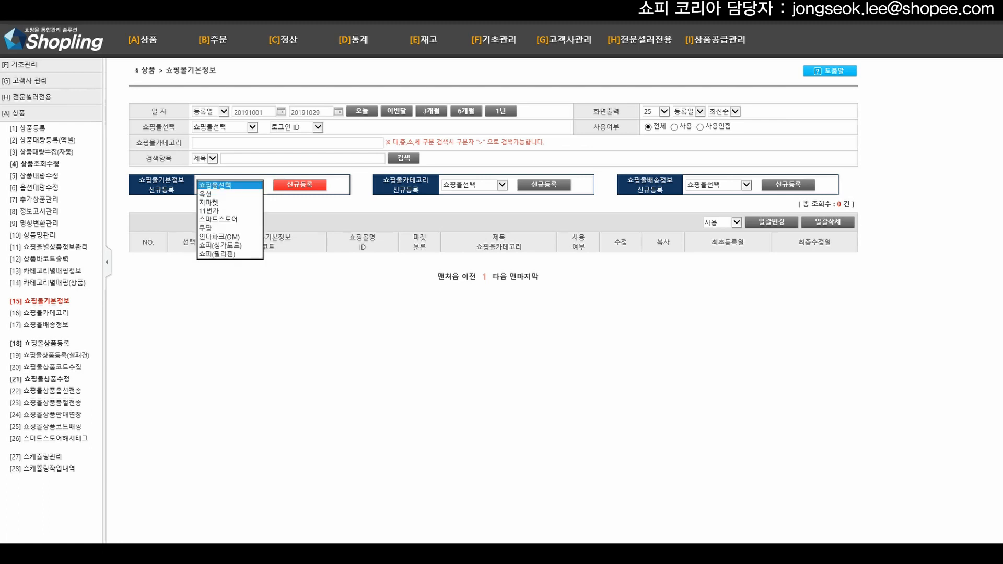
pyautogui.click(220, 245)
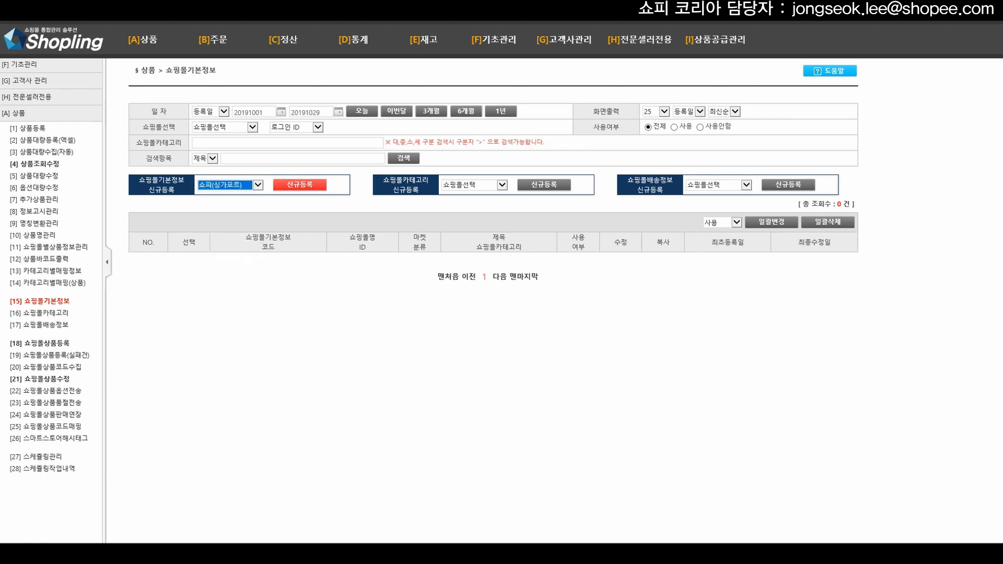
pyautogui.click(299, 185)
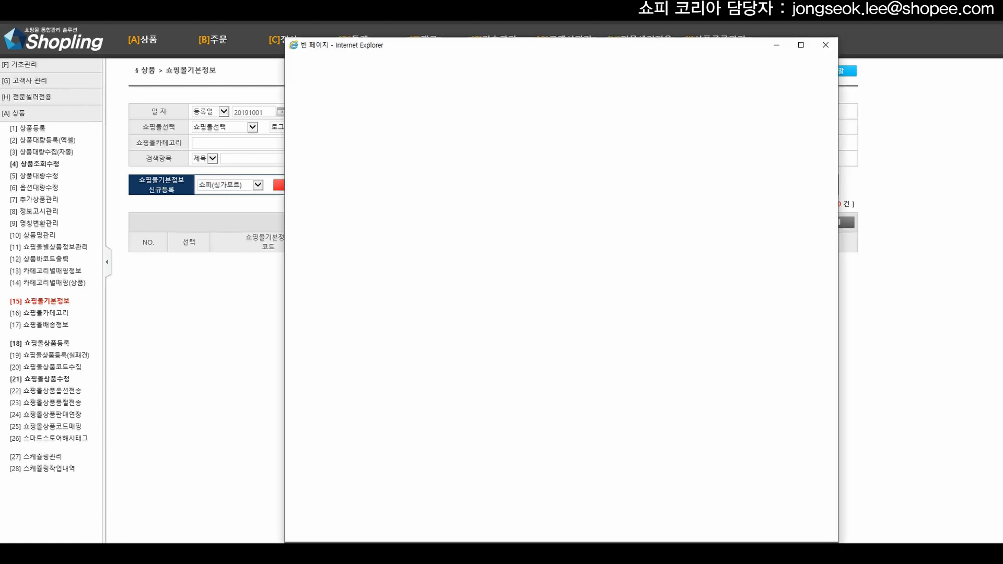
pyautogui.moveTo(512, 47); pyautogui.dragTo(352, 43)
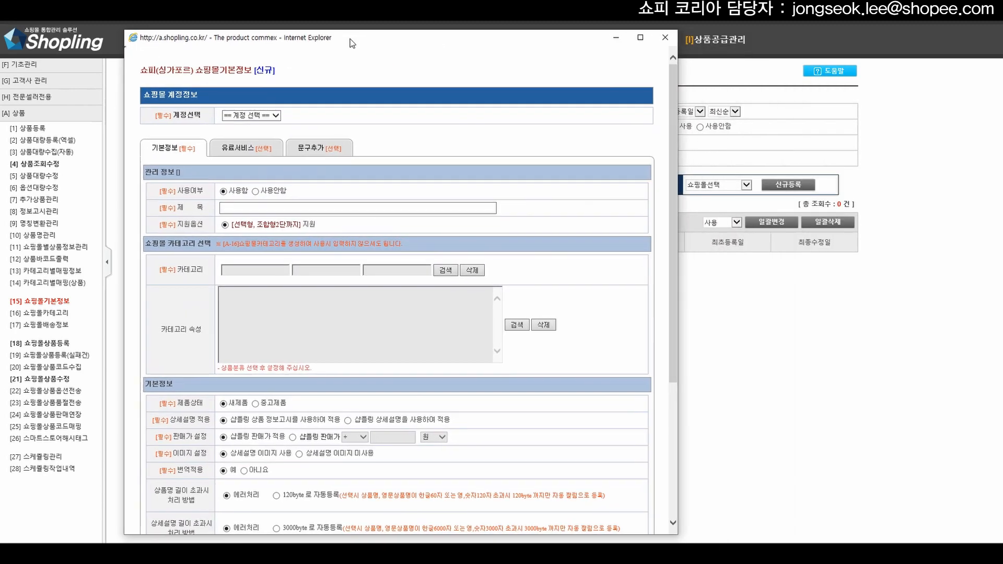
# Select the covernat.sg account and set the basic information title to 기본정보(1달러당873.13원)
pyautogui.click(251, 116)
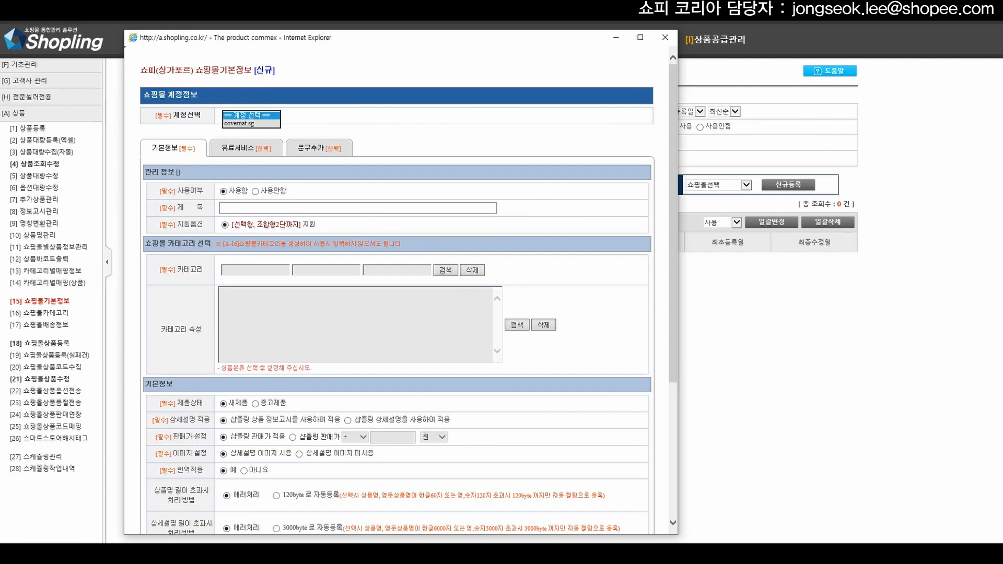
pyautogui.click(251, 124)
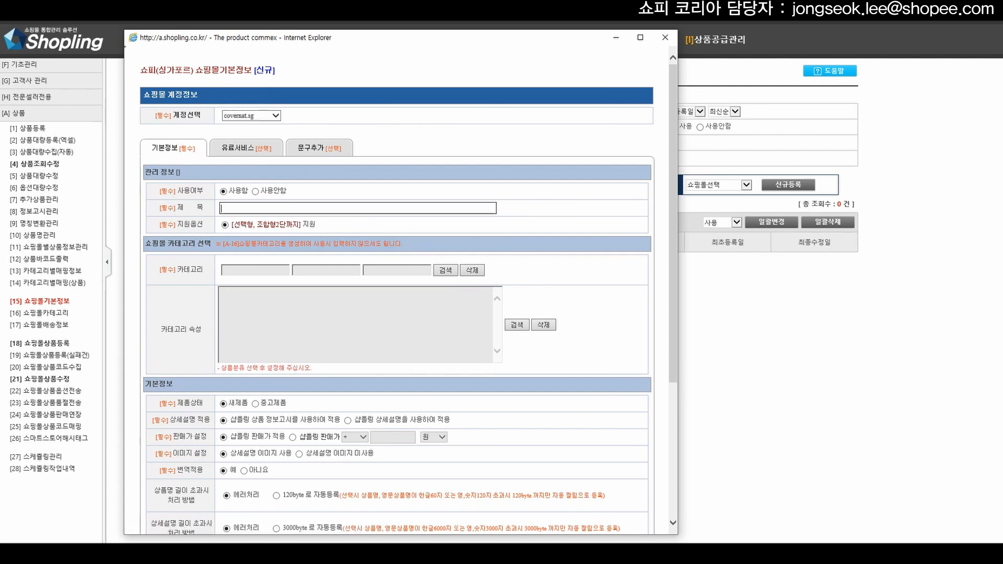
pyautogui.click(277, 208)
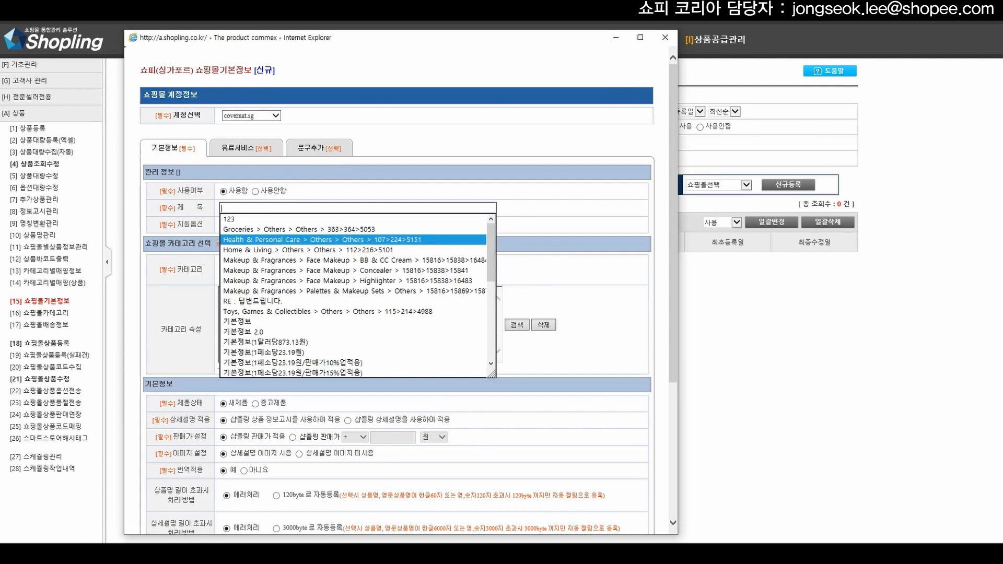
pyautogui.press('Return')
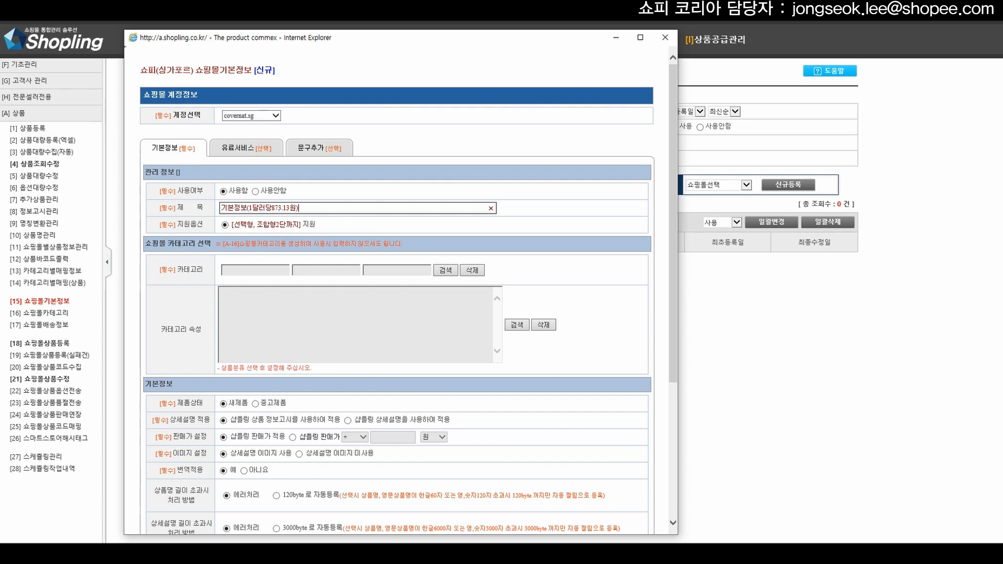
# Keep the product condition as 새제품 and set 상세설명 적용 to use the Shopling detailed description (샵플링 상세설명을 사용하여 적용)
pyautogui.scroll(-3, 397, 292)
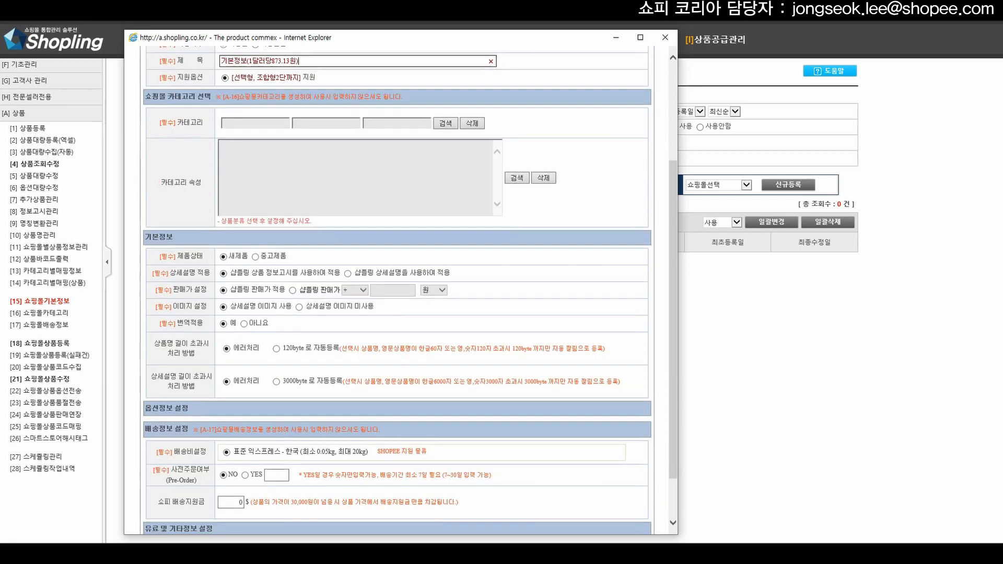
pyautogui.moveTo(178, 256); pyautogui.dragTo(248, 256)
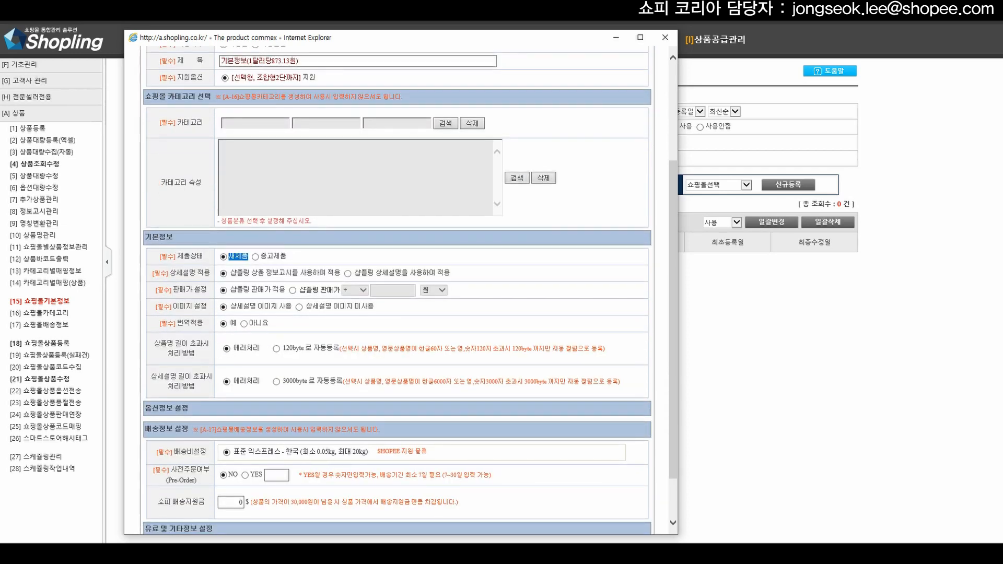
pyautogui.moveTo(169, 272); pyautogui.dragTo(341, 272)
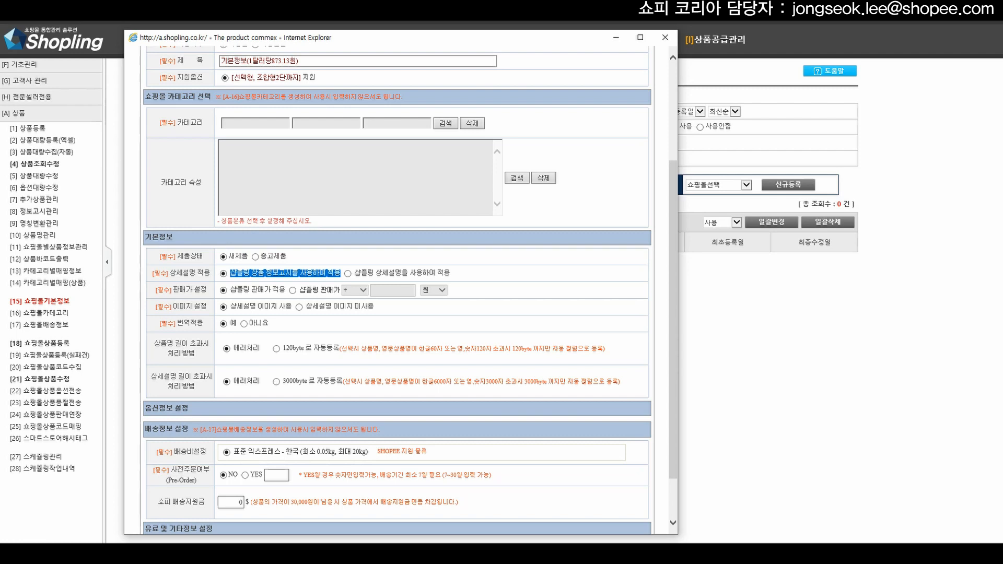
pyautogui.click(348, 273)
pyautogui.moveTo(354, 273); pyautogui.dragTo(450, 273)
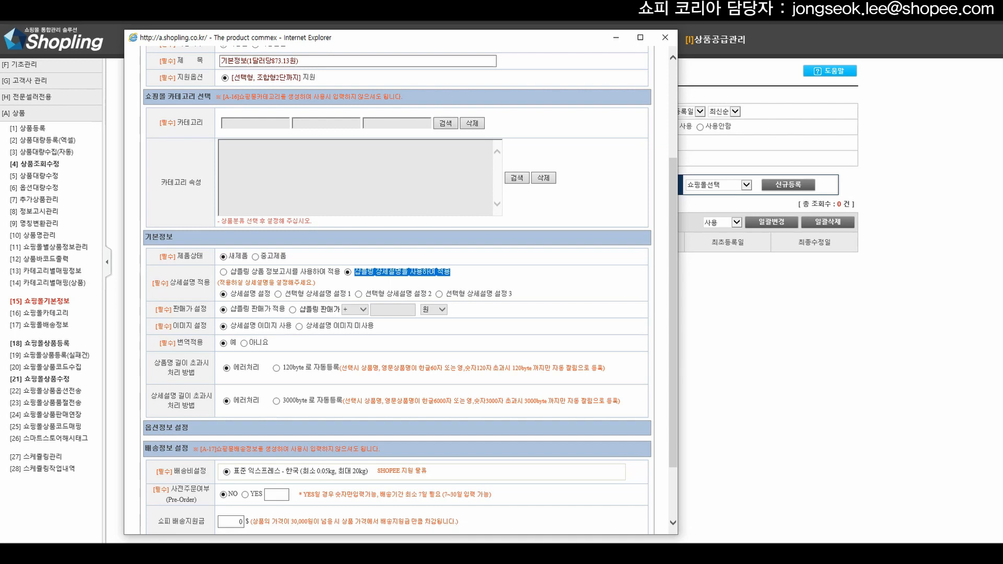
# Try a percentage-based adjustment of the Shopling sale price, and return the price setting to 샵플링 판매가 적용
pyautogui.moveTo(230, 309); pyautogui.dragTo(286, 309)
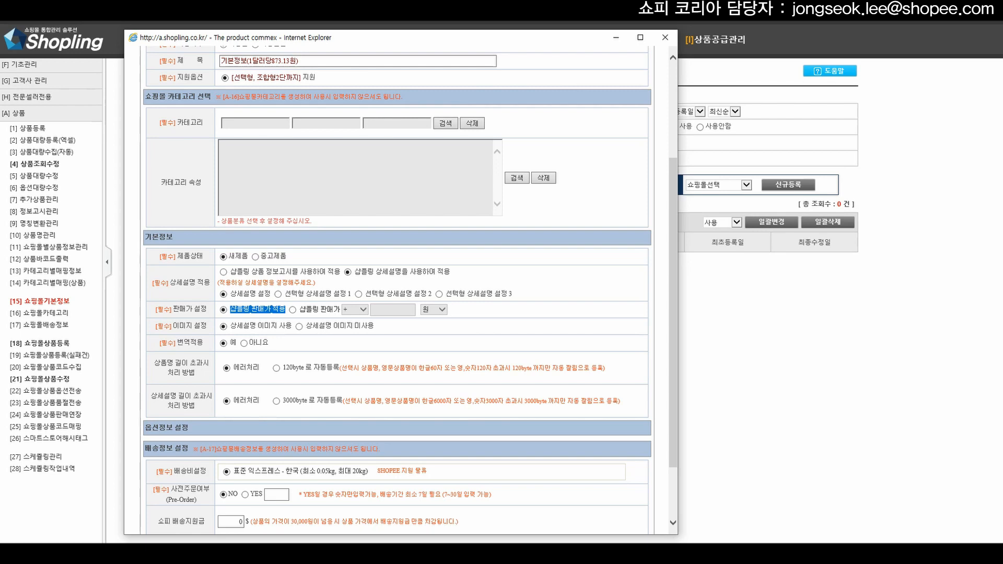
pyautogui.click(292, 309)
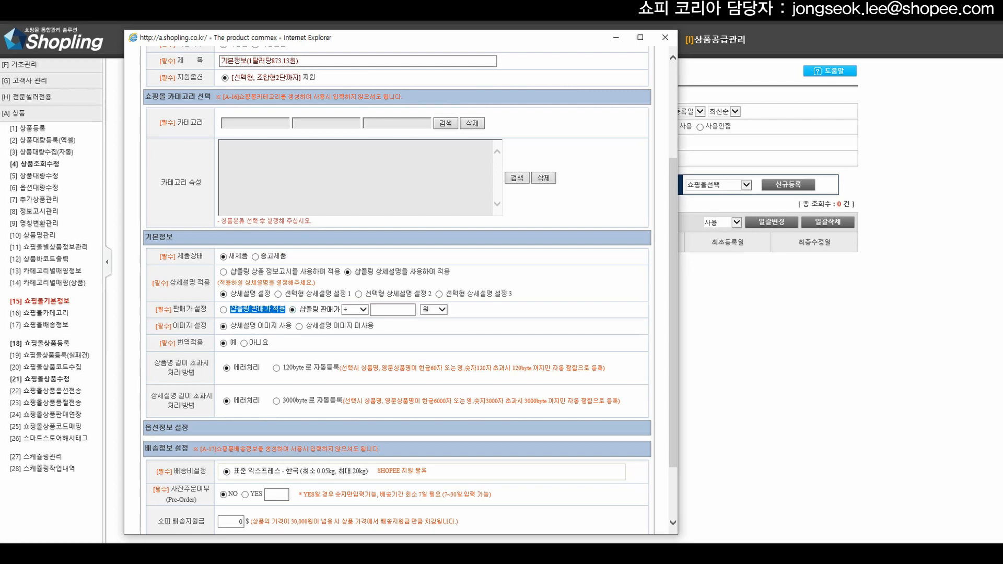
pyautogui.moveTo(300, 310); pyautogui.dragTo(341, 309)
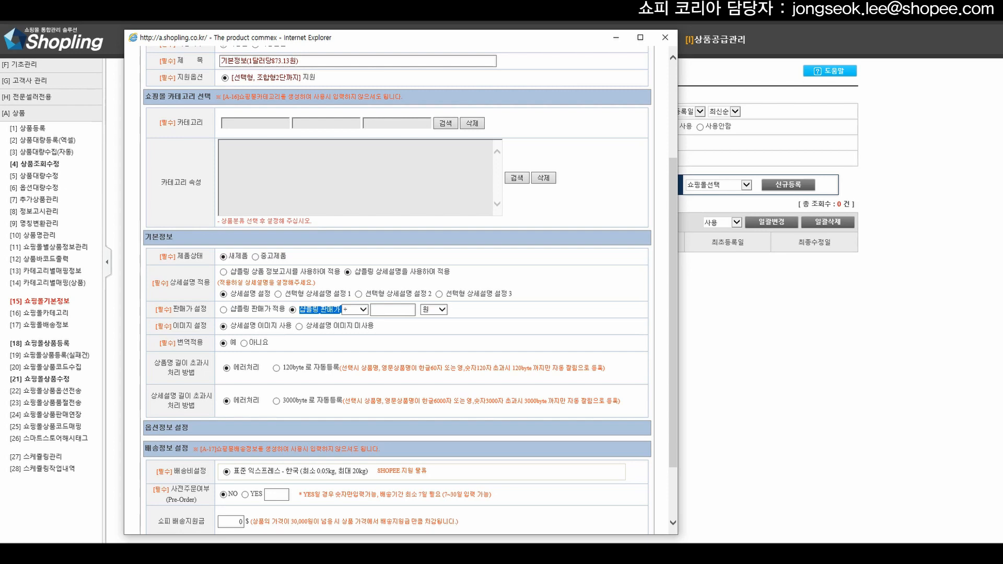
pyautogui.click(434, 309)
pyautogui.click(434, 317)
pyautogui.click(223, 309)
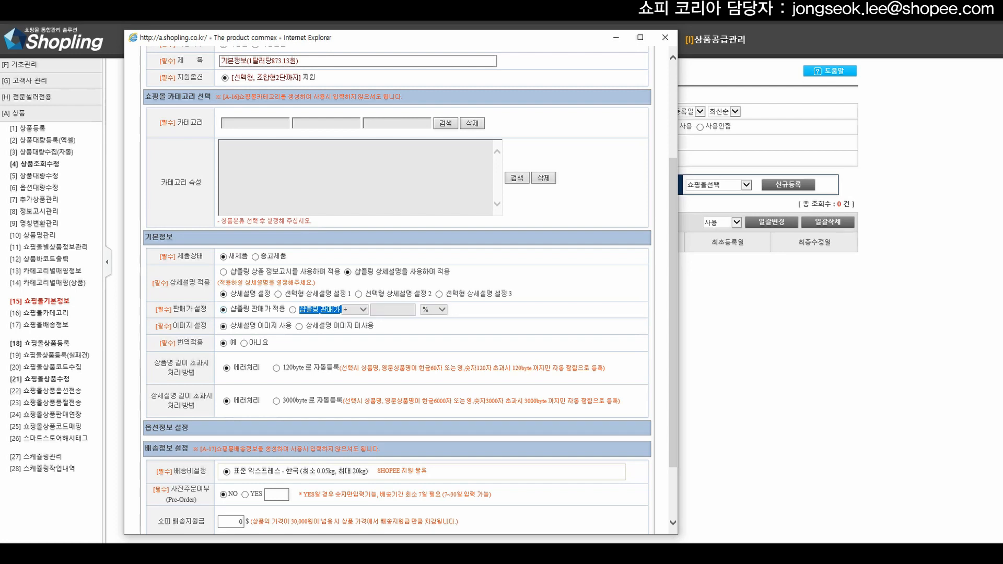
# Set 이미지 설정 to 상세설명 이미지 미사용 and 번역적용 to 아니요, keeping 에러처리 for overlong names and descriptions
pyautogui.click(320, 309)
pyautogui.moveTo(172, 325); pyautogui.dragTo(207, 326)
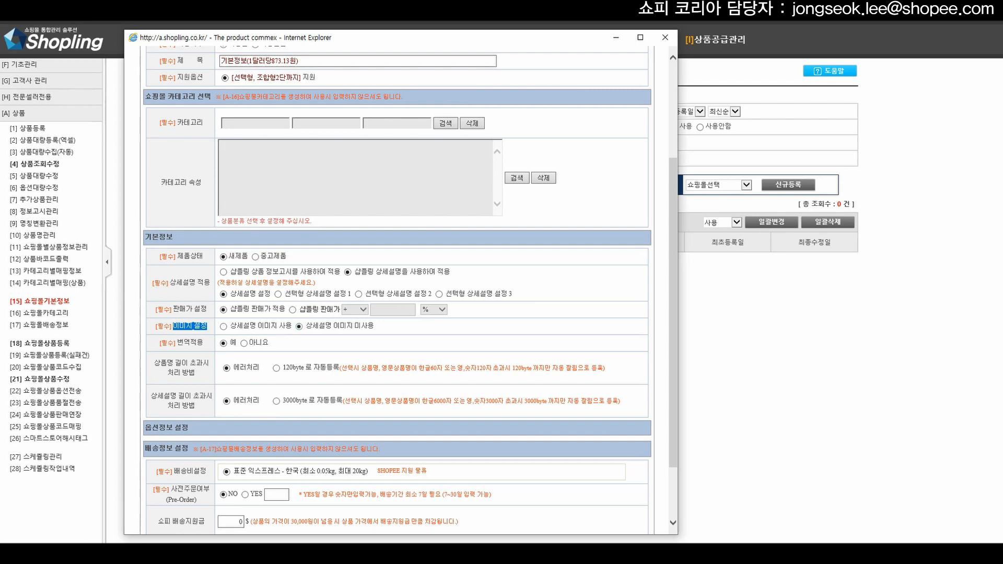
pyautogui.moveTo(177, 343); pyautogui.dragTo(203, 343)
pyautogui.click(243, 344)
pyautogui.click(244, 343)
pyautogui.moveTo(154, 363); pyautogui.dragTo(196, 372)
pyautogui.moveTo(151, 396); pyautogui.dragTo(195, 406)
pyautogui.click(199, 407)
# Check the shipping fee and Pre-Order settings, and save the new 쇼피(싱가포르) basic information
pyautogui.scroll(-3, 397, 287)
pyautogui.doubleClick(190, 395)
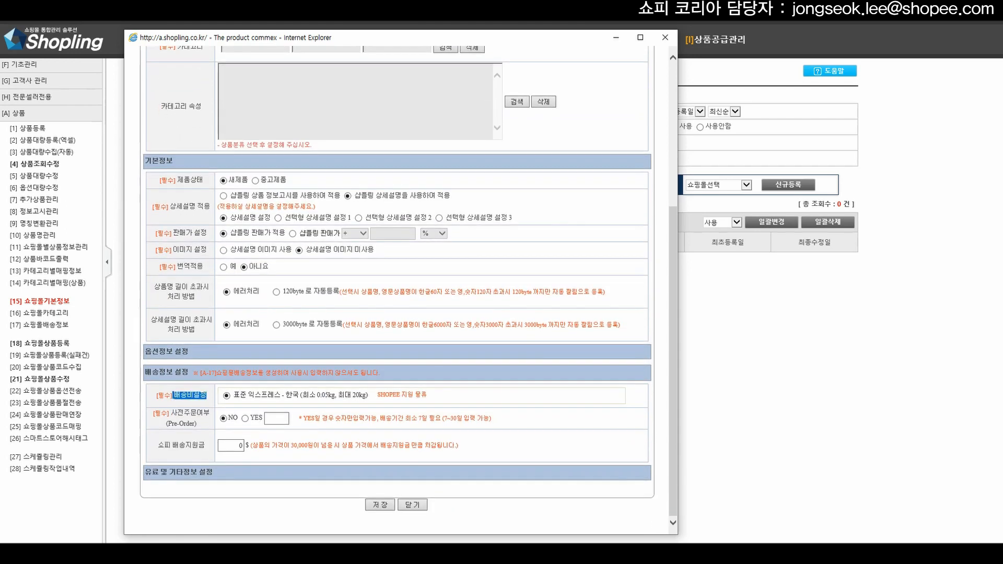
pyautogui.moveTo(233, 395); pyautogui.dragTo(282, 395)
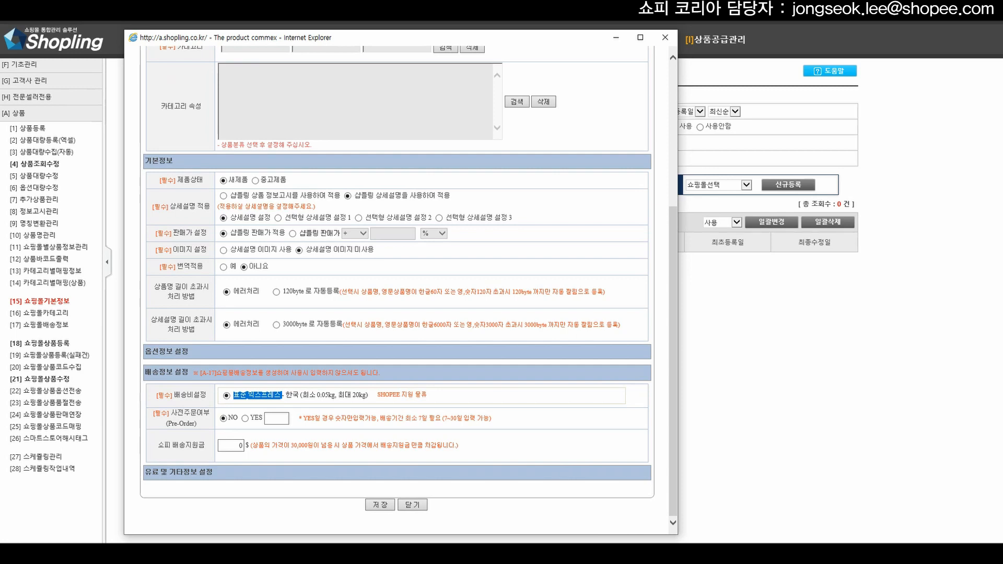
pyautogui.moveTo(171, 413); pyautogui.dragTo(204, 413)
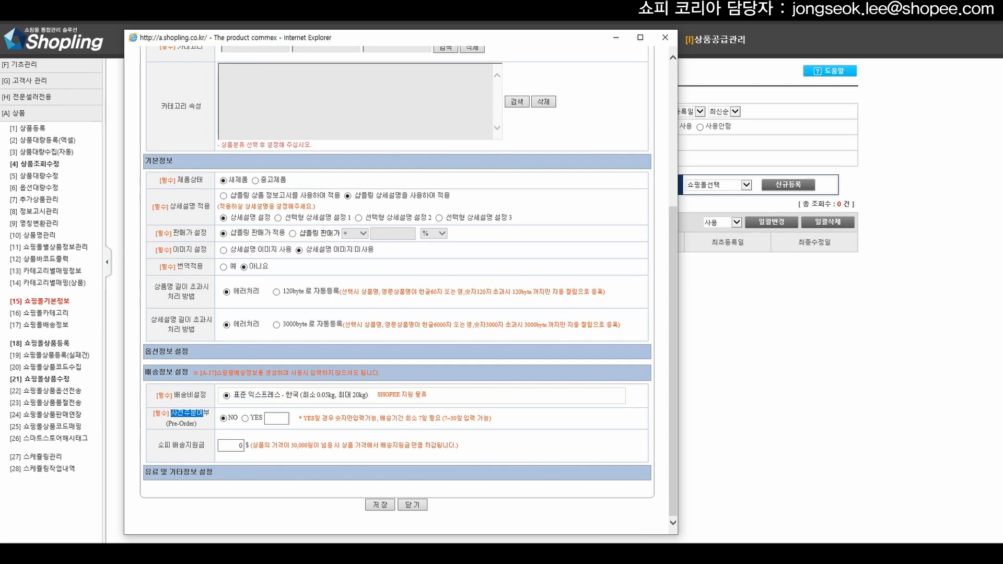
pyautogui.click(379, 505)
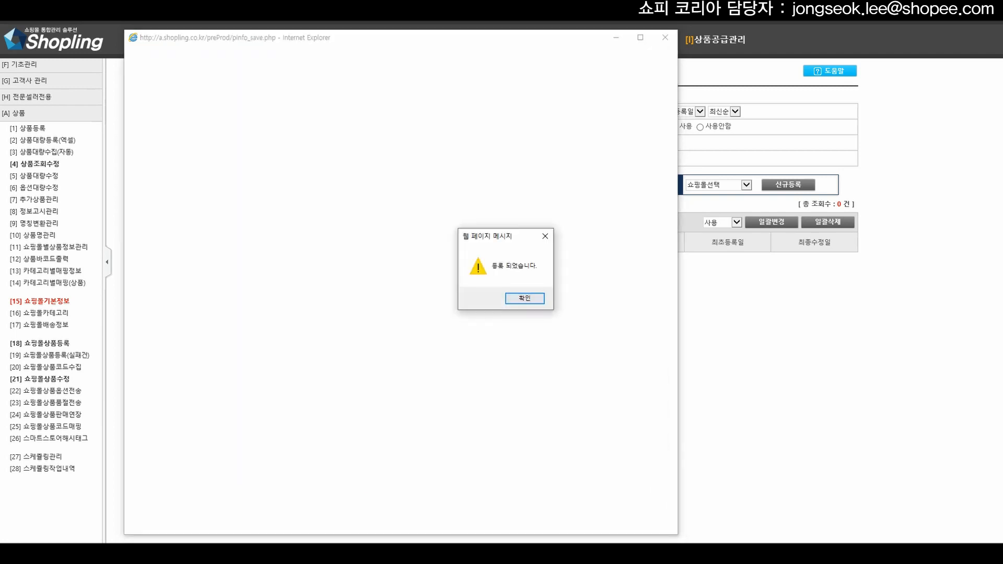
pyautogui.press('Return')
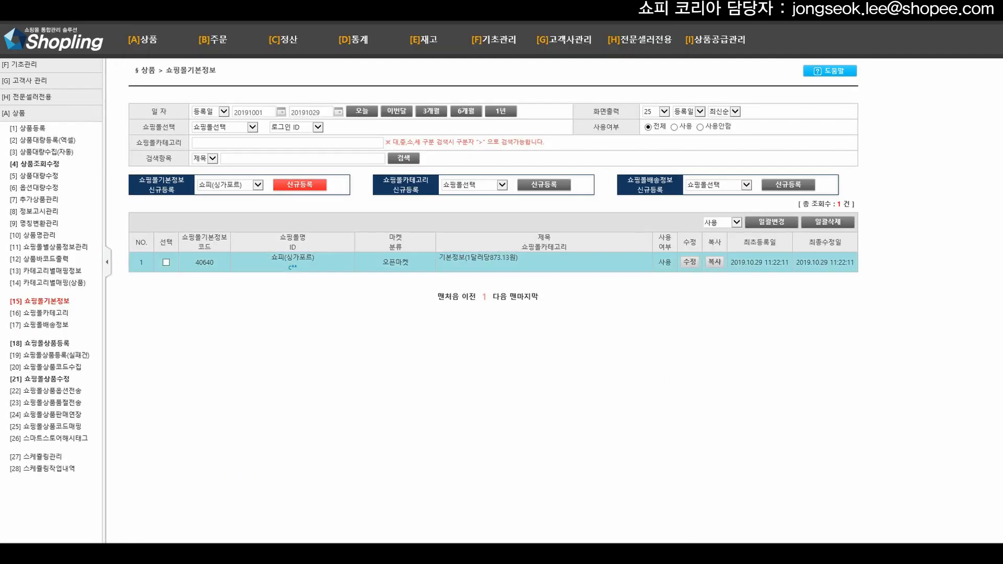
# Start a new 쇼핑몰기본정보 entry for 쇼피(필리핀) and select the covernat.ph account
pyautogui.click(225, 185)
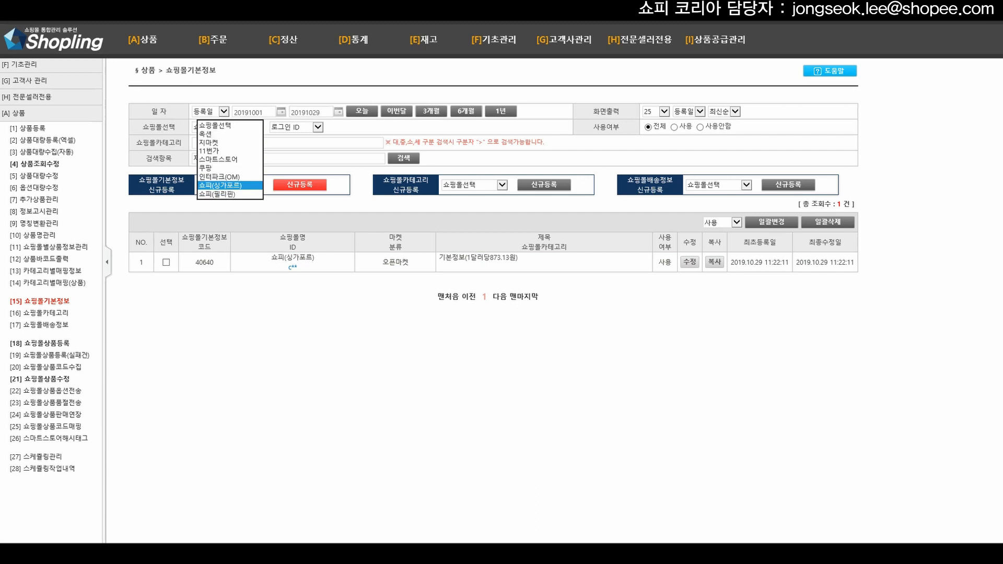
pyautogui.click(219, 191)
pyautogui.click(299, 185)
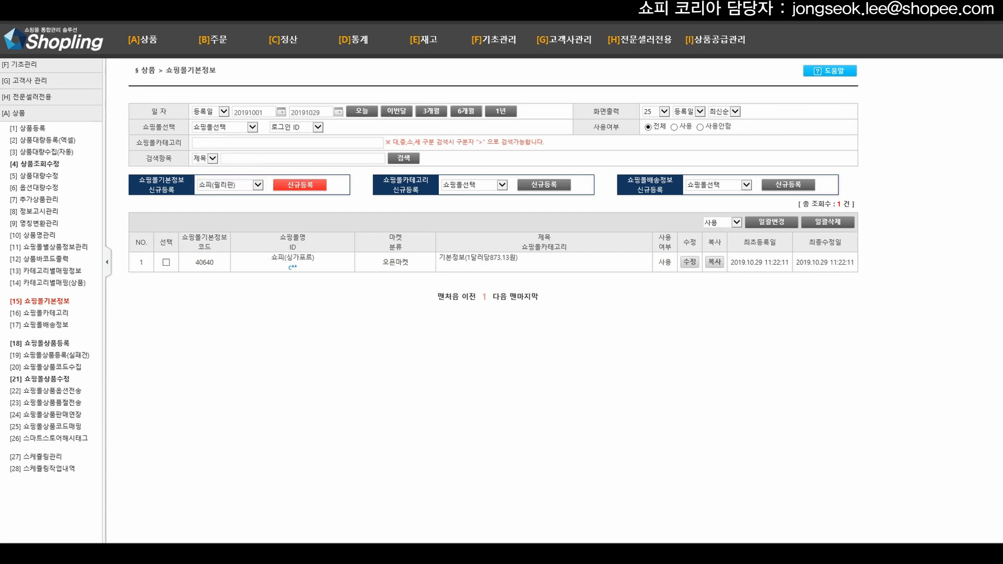
pyautogui.moveTo(468, 49); pyautogui.dragTo(342, 27)
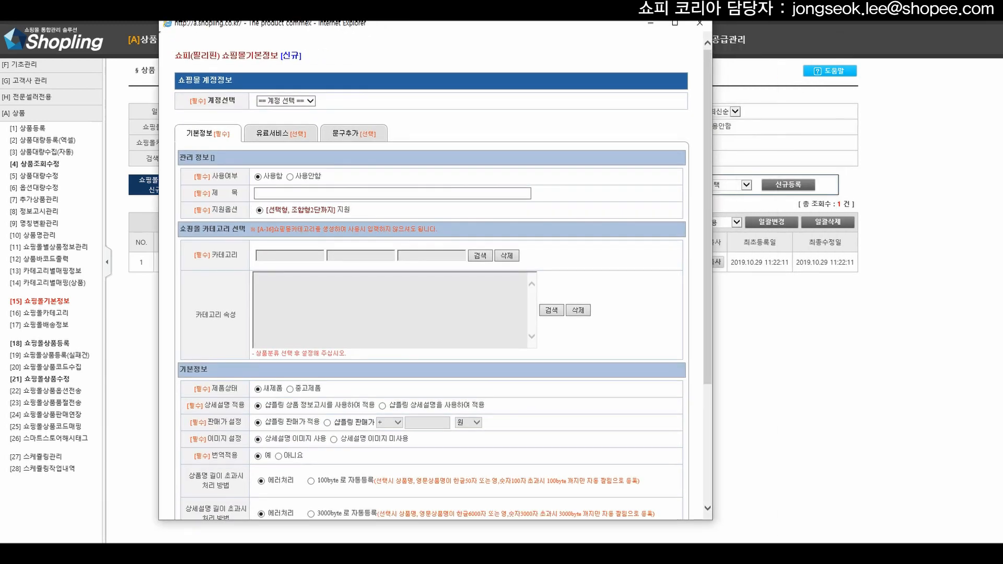
pyautogui.click(286, 101)
pyautogui.click(274, 109)
# Title the Philippine basic information 기본정보(1페소당23.19원/판매가10%업적용)
pyautogui.click(256, 193)
pyautogui.click(314, 193)
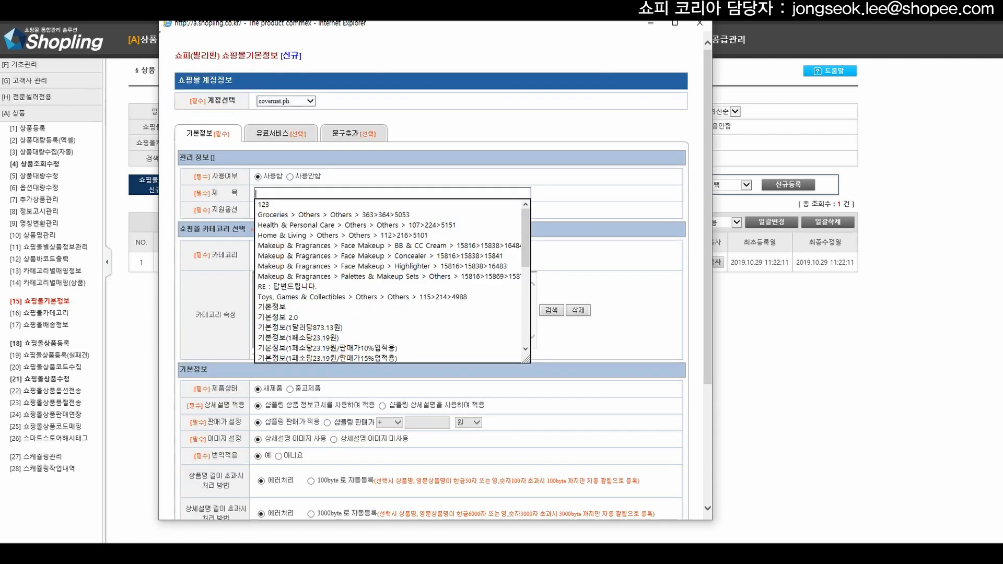
pyautogui.press('Return')
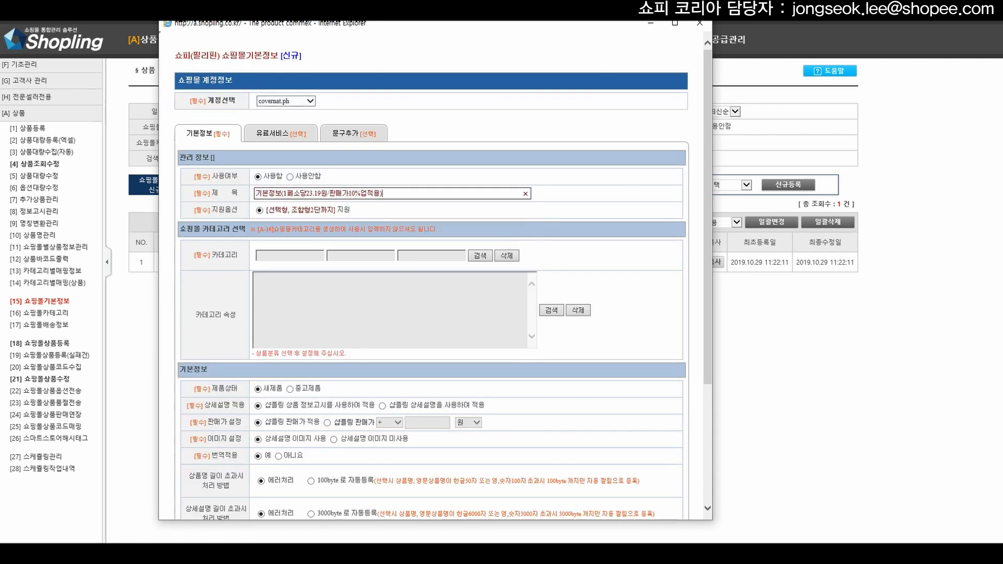
pyautogui.press('Tab')
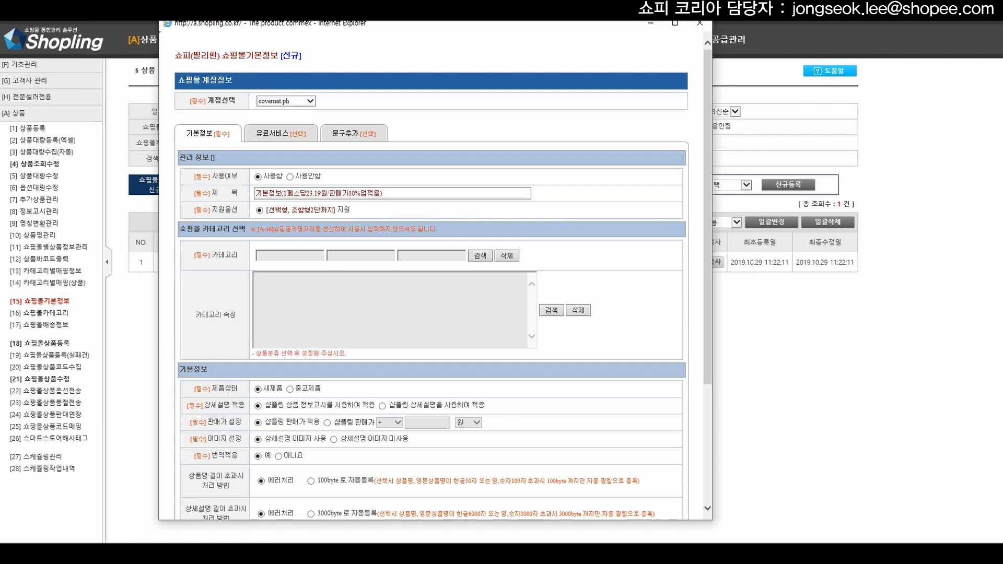
pyautogui.moveTo(306, 193); pyautogui.dragTo(320, 194)
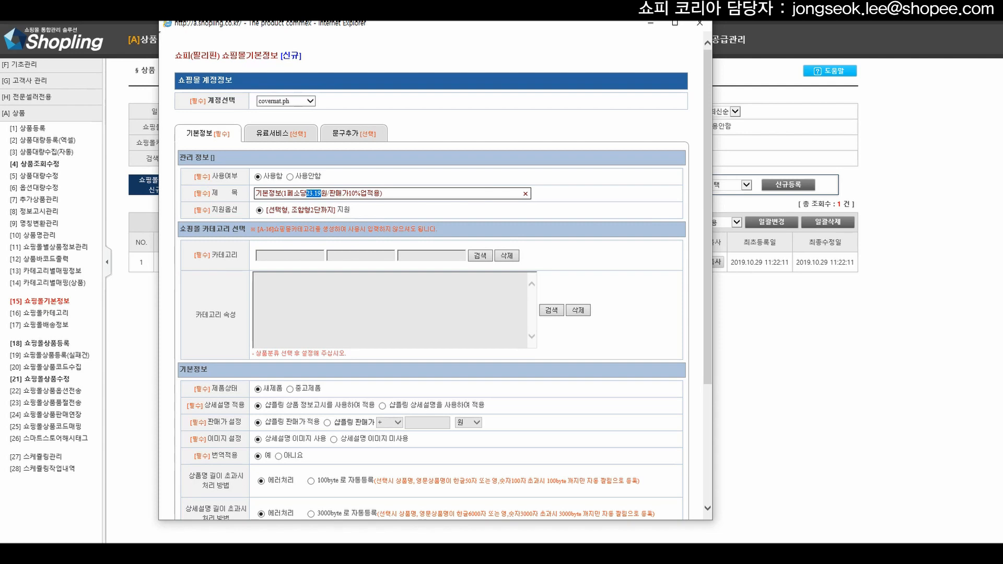
pyautogui.click(321, 193)
pyautogui.moveTo(329, 193); pyautogui.dragTo(355, 193)
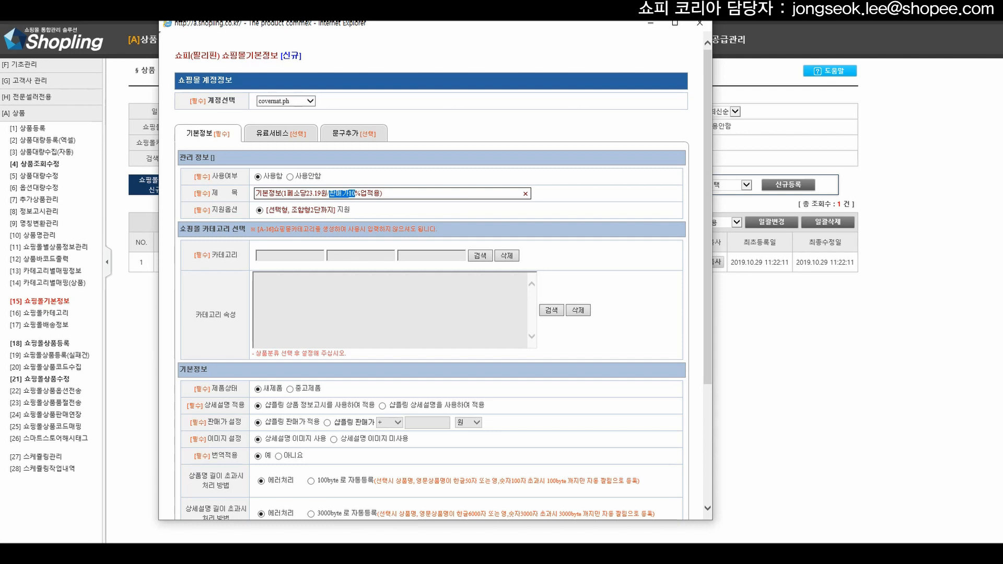
# Set 상세설명 적용 to use the Shopling detailed description, and set 판매가 설정 to the Shopling sale price + 10%
pyautogui.scroll(-3, 431, 272)
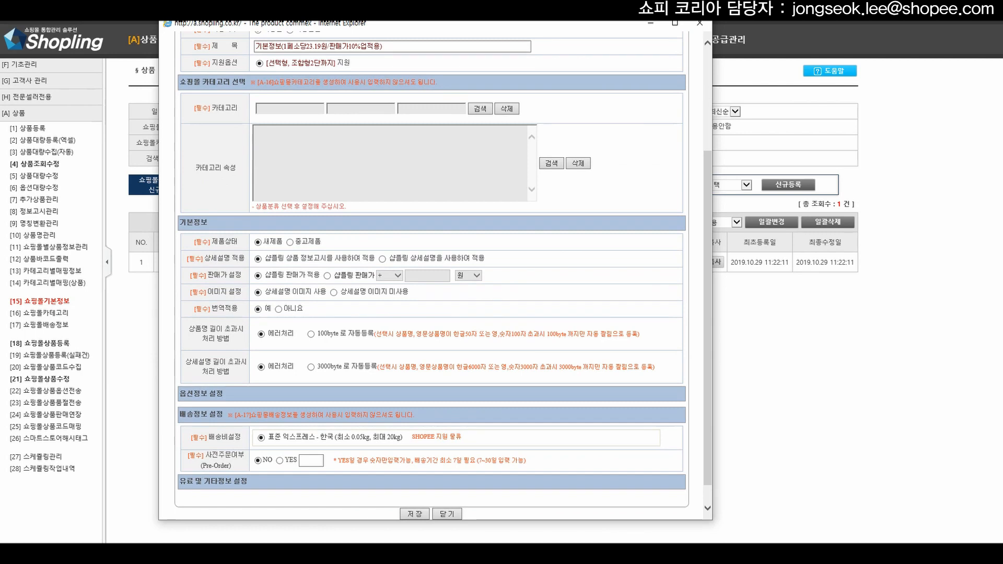
pyautogui.click(382, 258)
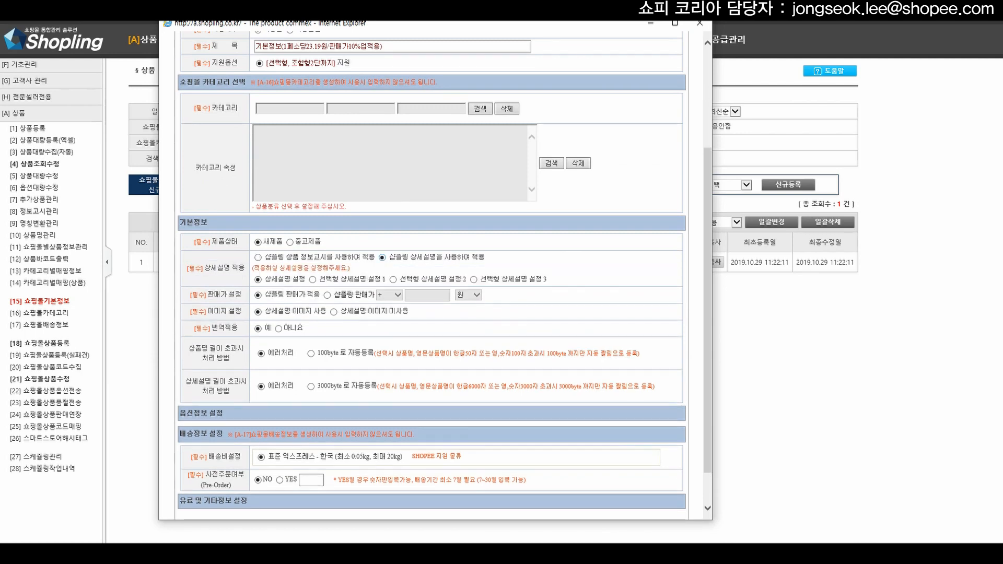
pyautogui.click(326, 295)
pyautogui.click(427, 296)
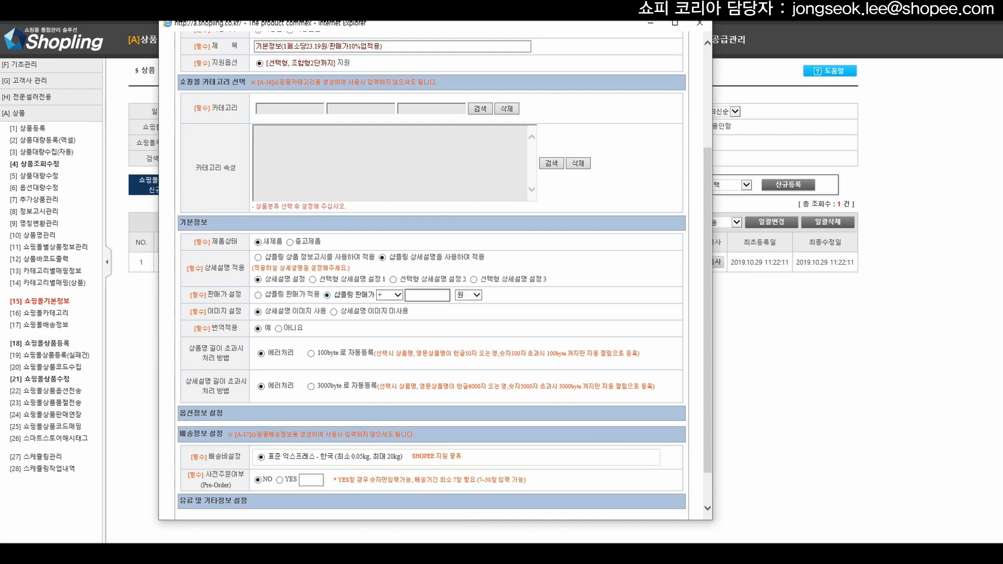
pyautogui.write('10')
pyautogui.click(468, 295)
pyautogui.click(465, 306)
# Set 번역적용 to 아니요 and save the new 쇼피(필리핀) basic information
pyautogui.click(258, 328)
pyautogui.click(279, 329)
pyautogui.scroll(-2, 433, 271)
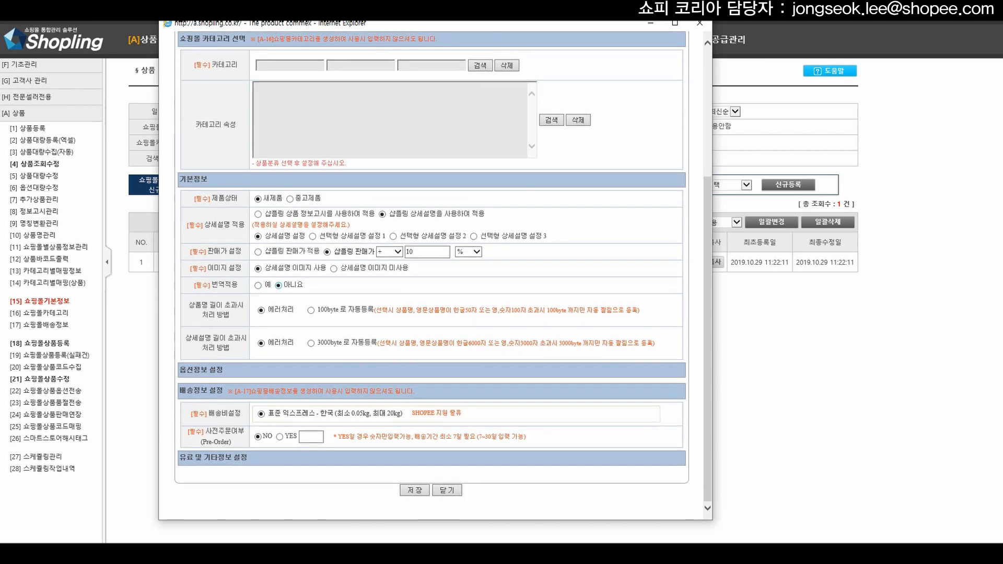
pyautogui.click(414, 490)
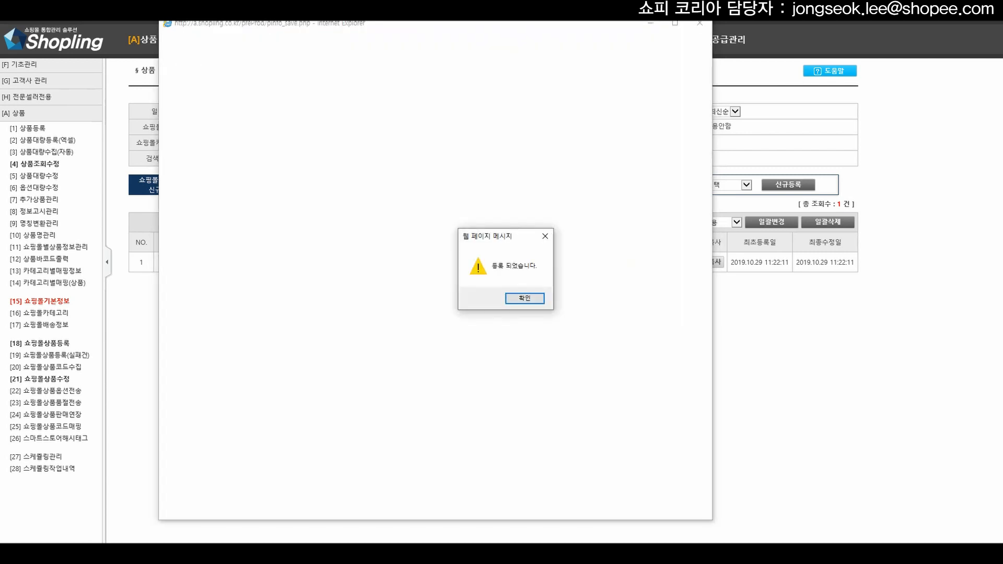
pyautogui.press('Return')
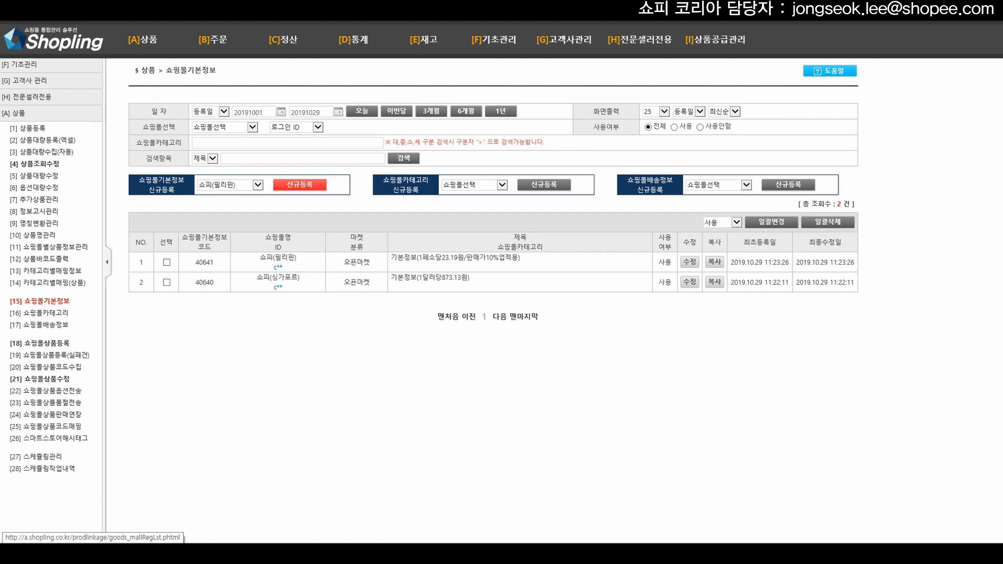
# In 도매매 상품가져오기, set the category to 패션잡화/화장품 > 화장품/바디/헤어 > 화장품/향수/메이크업 > 베이스메이크업
pyautogui.click(46, 379)
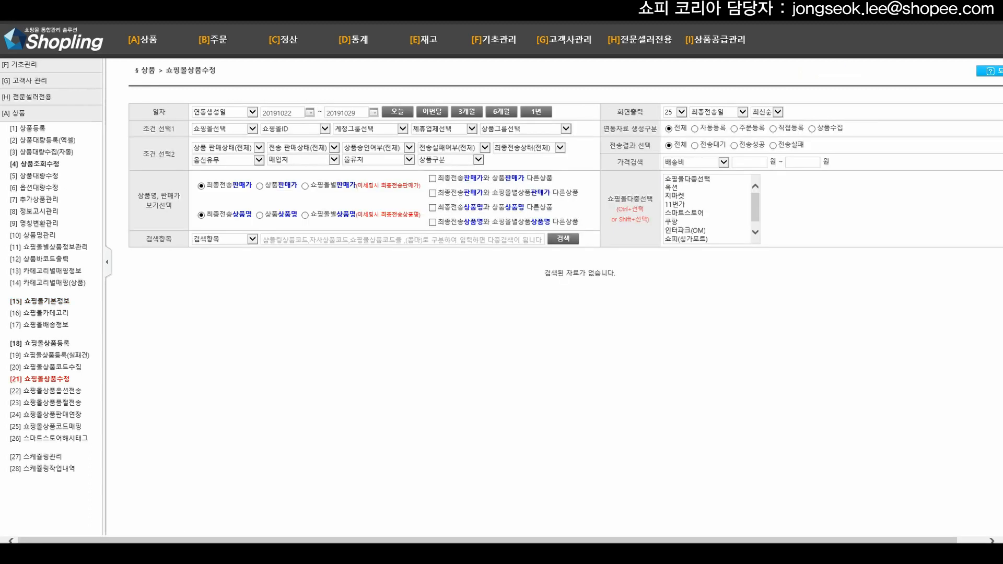
pyautogui.moveTo(640, 39)
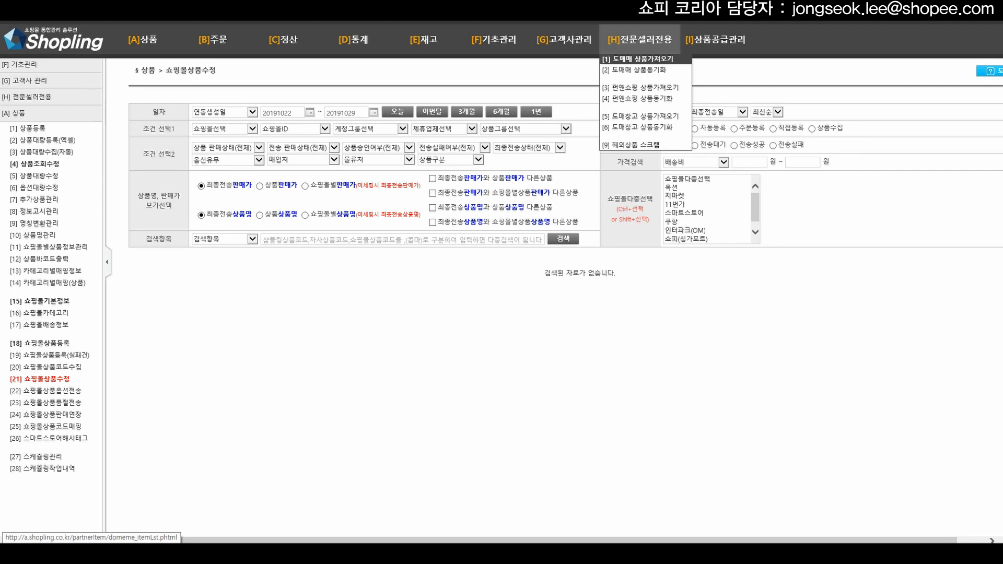
pyautogui.click(643, 59)
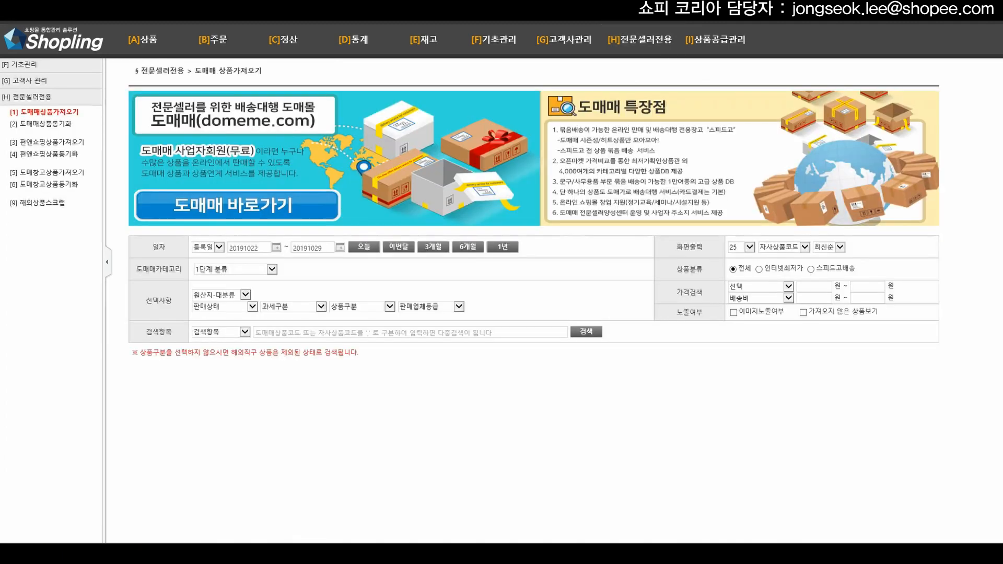
pyautogui.click(235, 269)
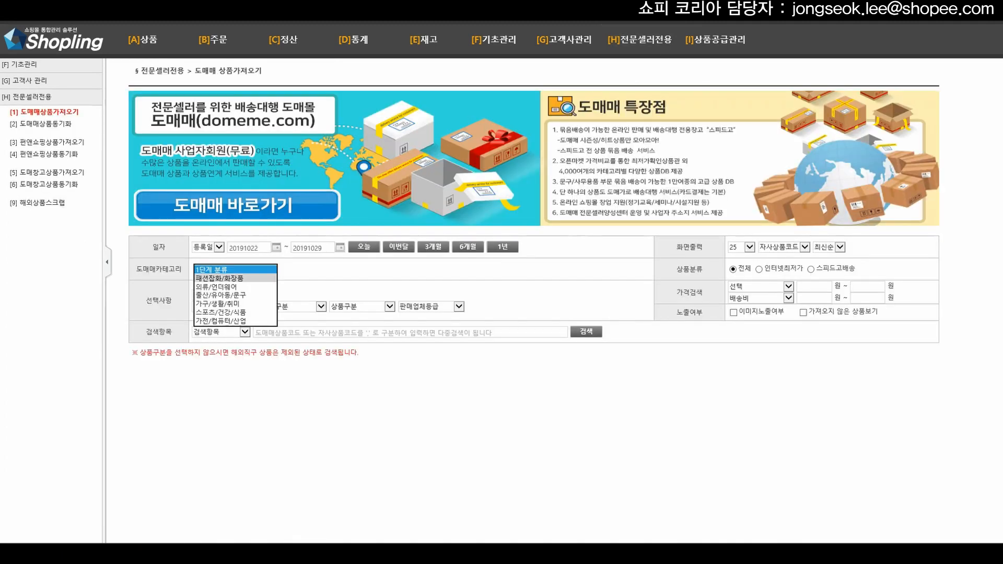
pyautogui.click(219, 278)
pyautogui.click(324, 269)
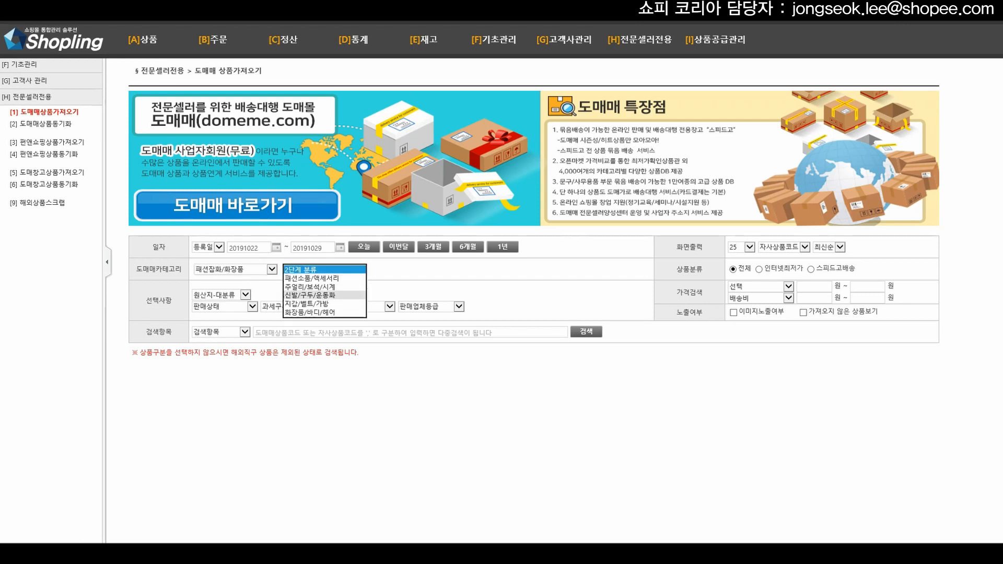
pyautogui.click(309, 312)
pyautogui.click(413, 269)
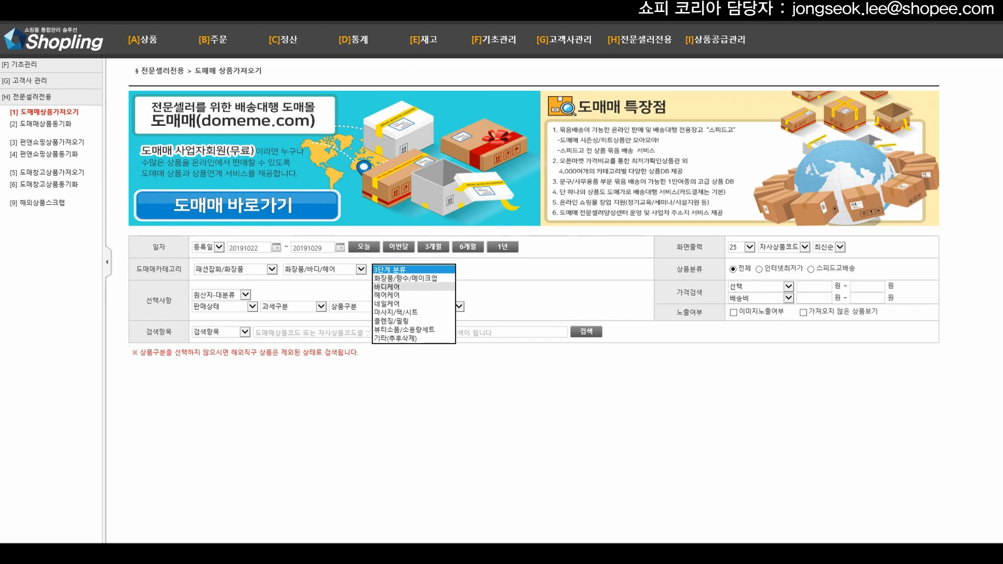
pyautogui.click(404, 277)
pyautogui.click(501, 269)
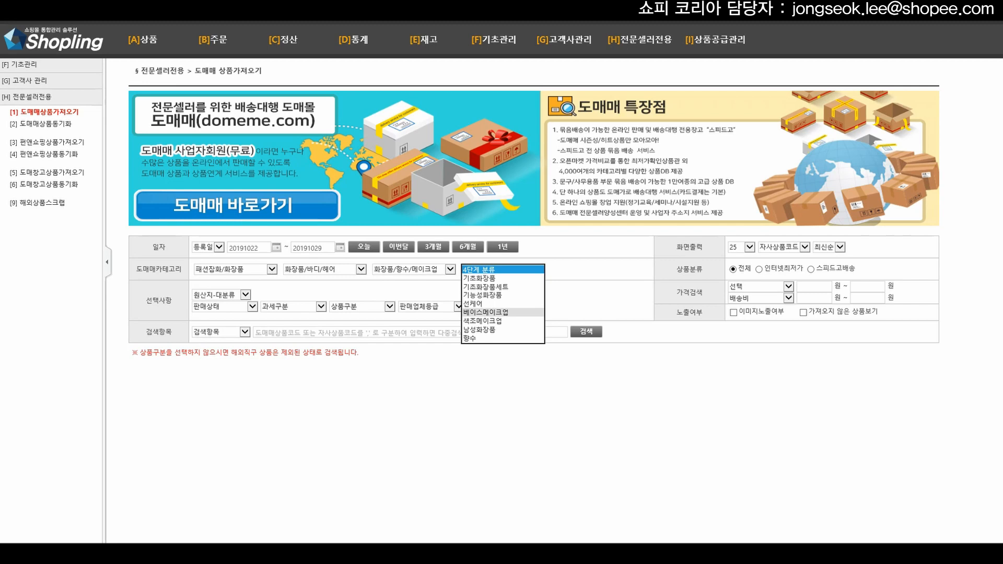
pyautogui.click(485, 311)
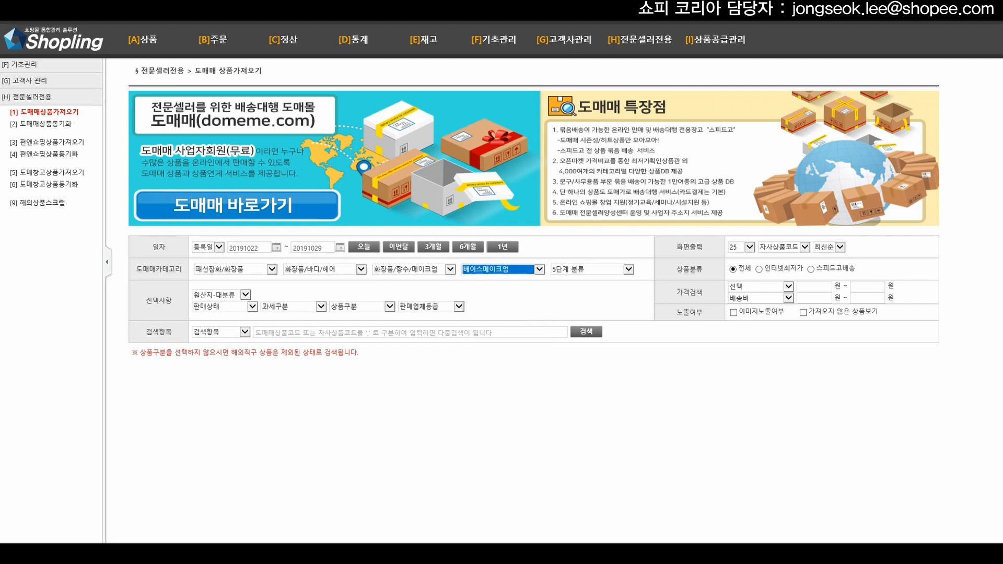
# Search the 도매매 products over a one-year period with images displayed, limiting the sale status to 판매중
pyautogui.click(502, 246)
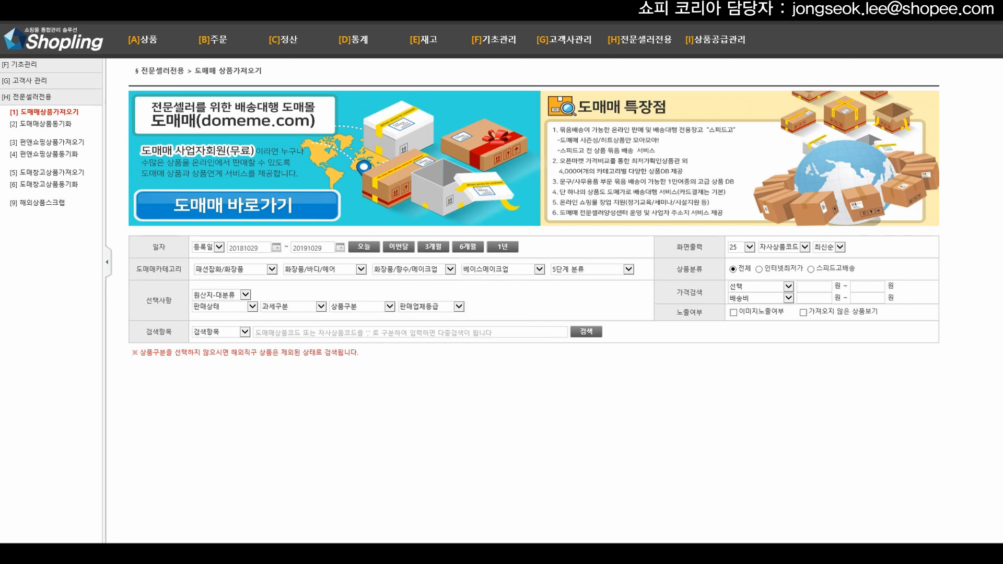
pyautogui.scroll(-3, 533, 366)
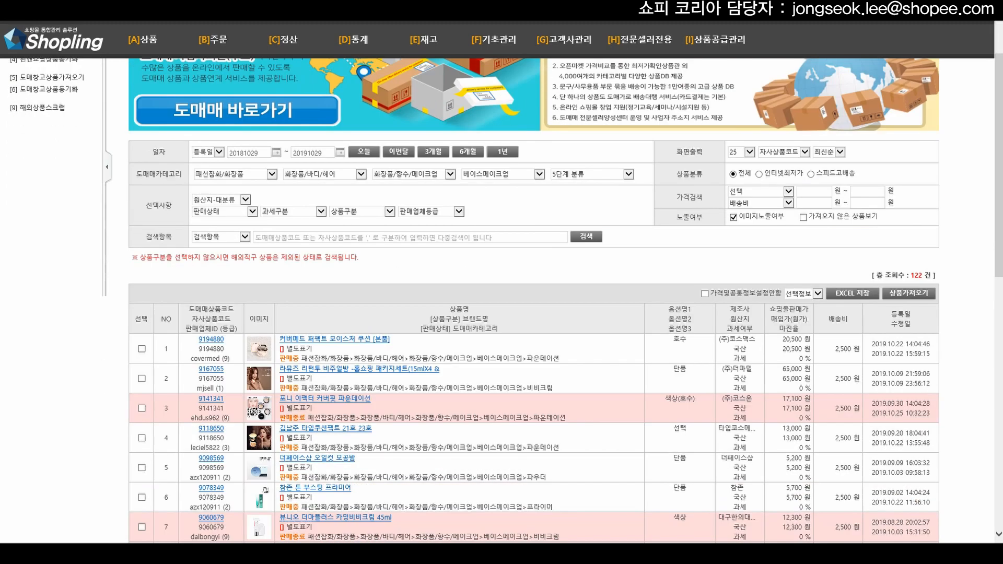
pyautogui.click(224, 144)
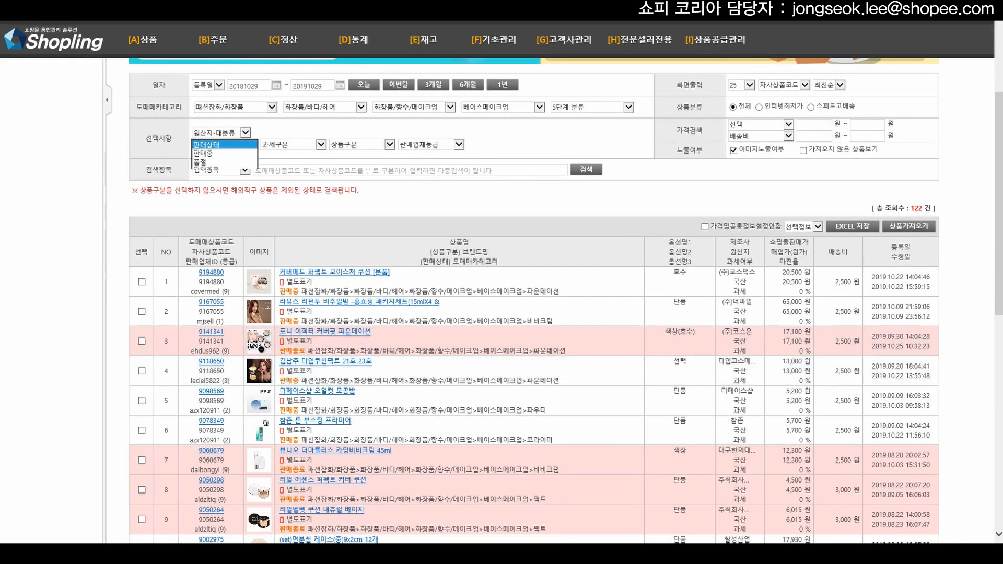
pyautogui.click(214, 156)
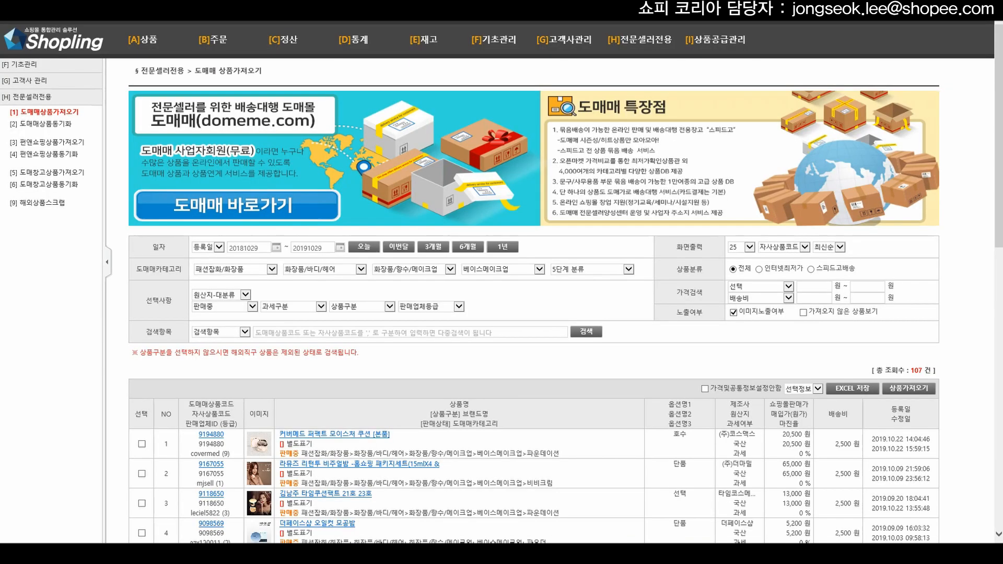
# Import the product 김남주 타임쿠션팩트 21호 23호 with 원가마진율 set to 25%, recalculating its marketplace sale price
pyautogui.scroll(-5, 470, 230)
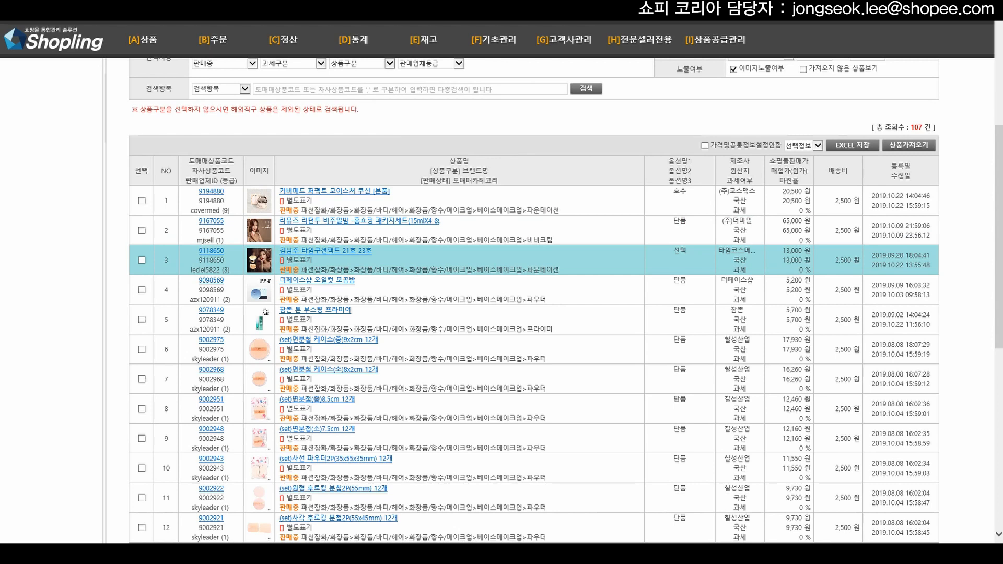
pyautogui.click(142, 260)
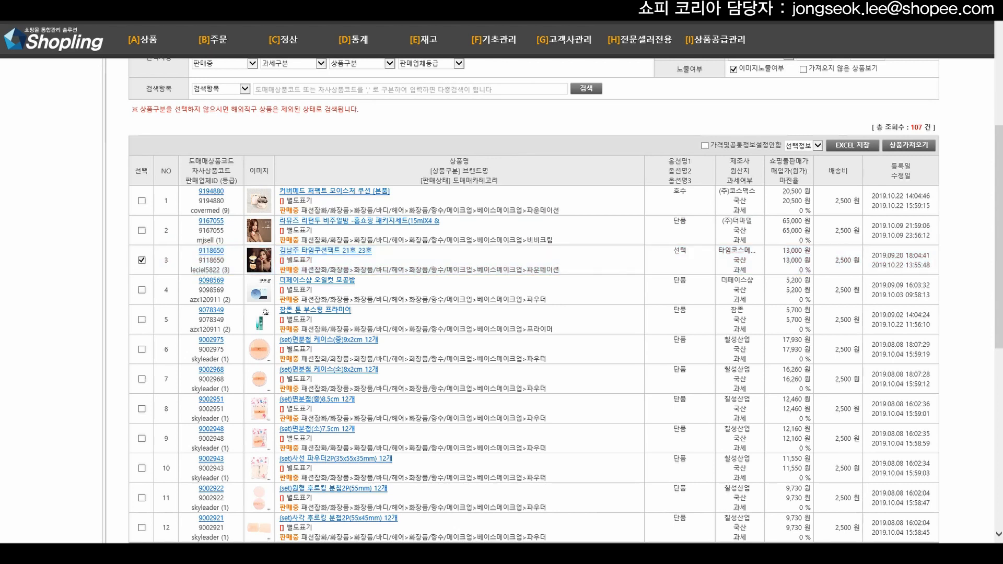
pyautogui.scroll(5, 470, 261)
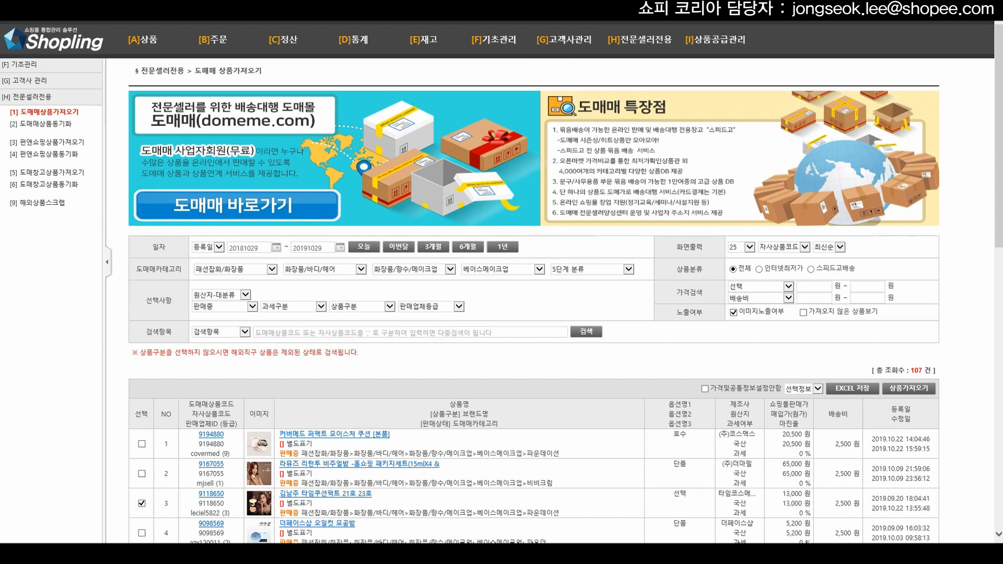
pyautogui.click(908, 388)
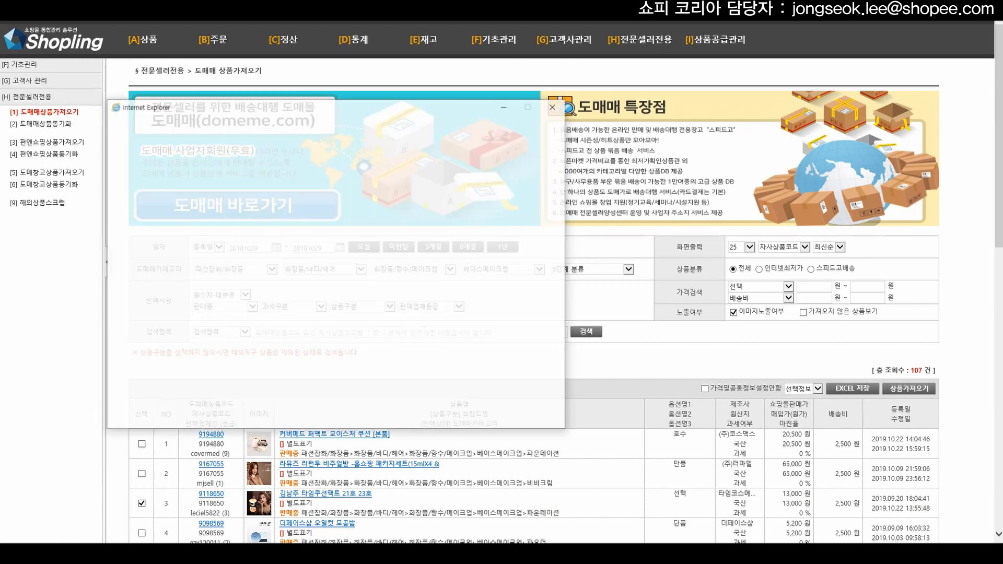
pyautogui.doubleClick(250, 267)
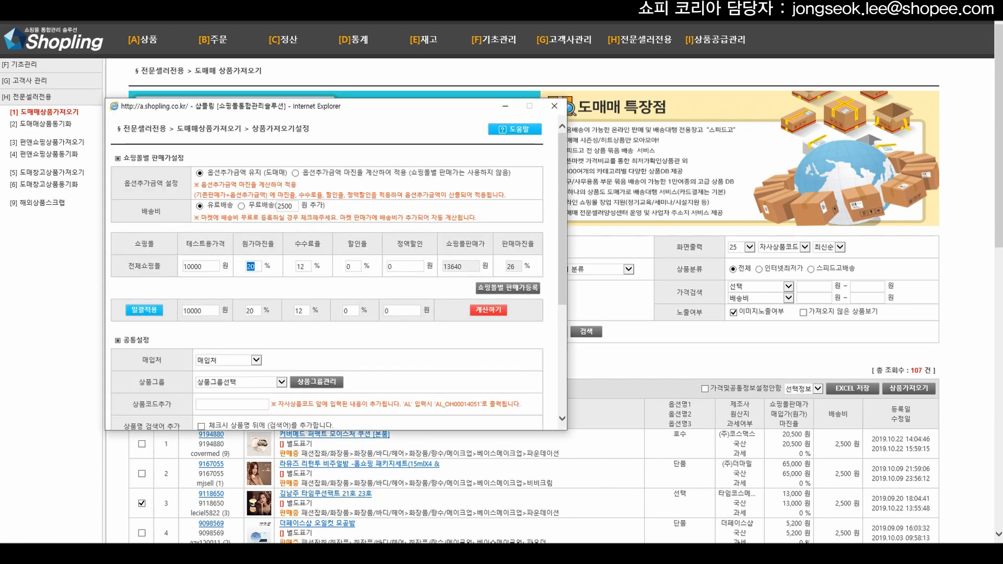
pyautogui.write('25')
pyautogui.click(489, 310)
pyautogui.scroll(-4, 335, 287)
pyautogui.click(303, 412)
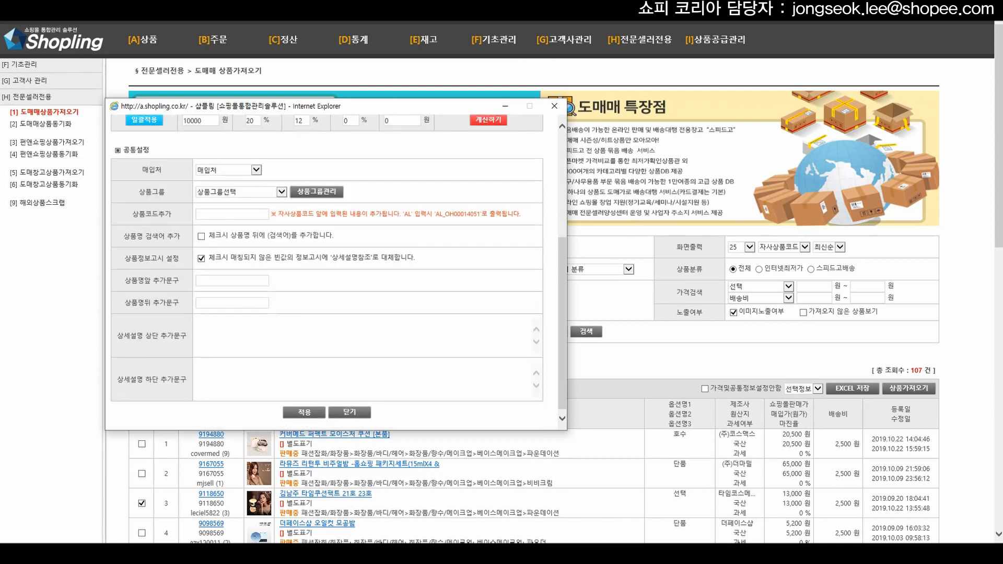
pyautogui.click(228, 237)
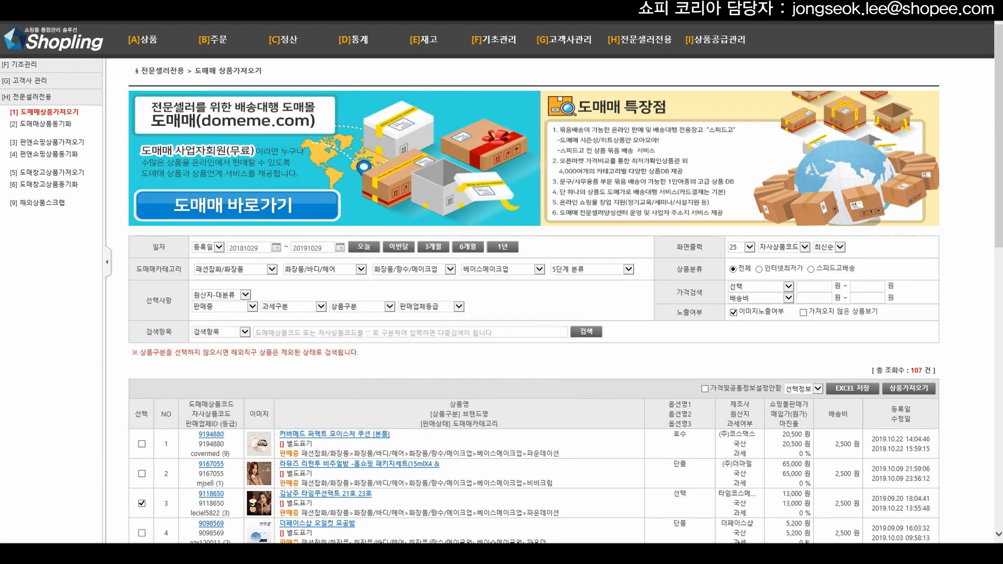
# Open the imported 김남주 타임쿠션팩트 21호 23호 product for editing from the 상품조회수정 list
pyautogui.moveTo(142, 40)
pyautogui.click(134, 91)
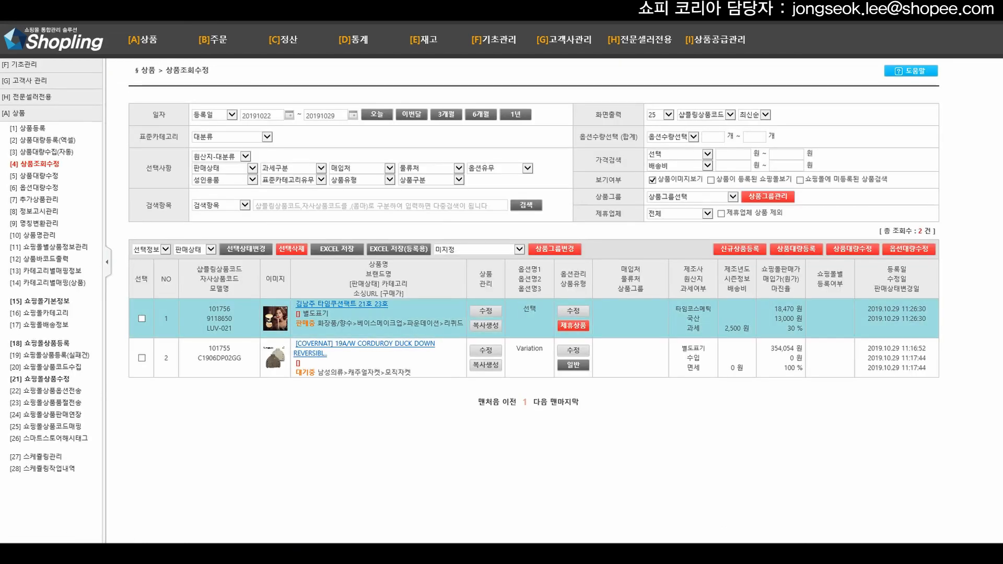
pyautogui.click(485, 310)
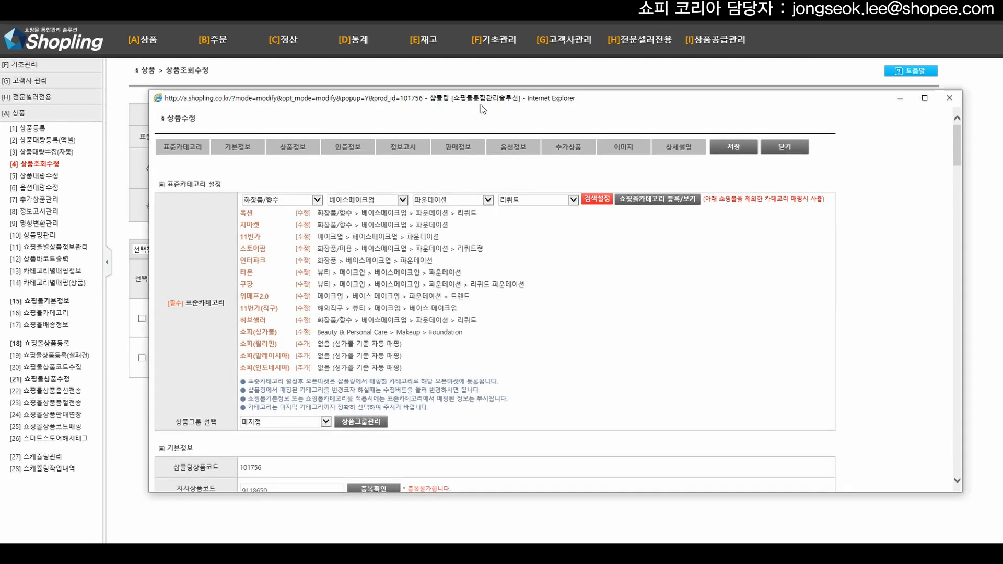
# Set the 상품중량 of the 김남주 타임쿠션팩트 21호 23호 product to 400 g
pyautogui.moveTo(480, 105); pyautogui.dragTo(446, 81)
pyautogui.scroll(-5, 470, 261)
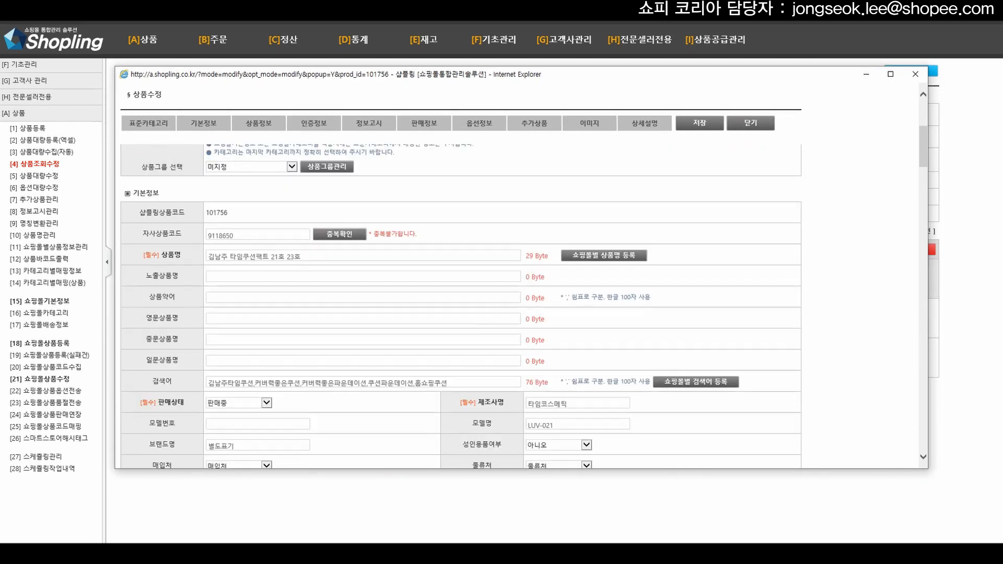
pyautogui.scroll(-5, 460, 303)
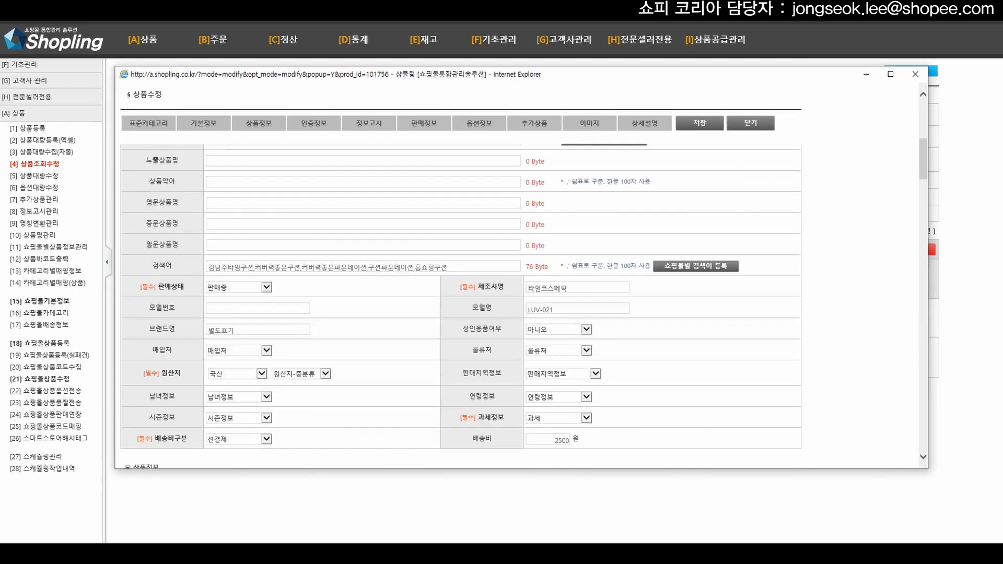
pyautogui.scroll(-1, 460, 306)
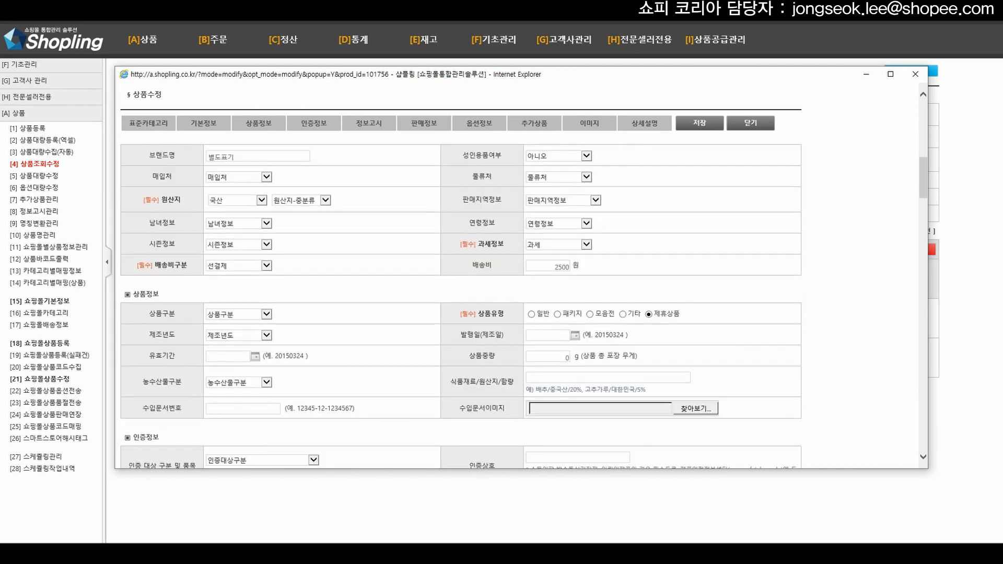
pyautogui.doubleClick(566, 356)
pyautogui.write('400')
# Preview the product's current 상세설명 images and close the preview
pyautogui.scroll(-15, 460, 306)
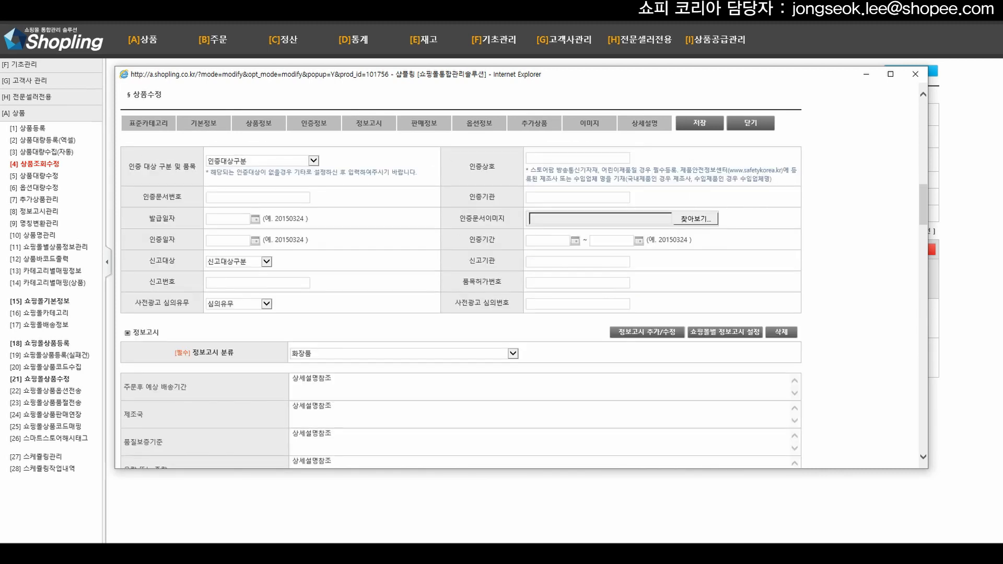
pyautogui.scroll(-15, 460, 306)
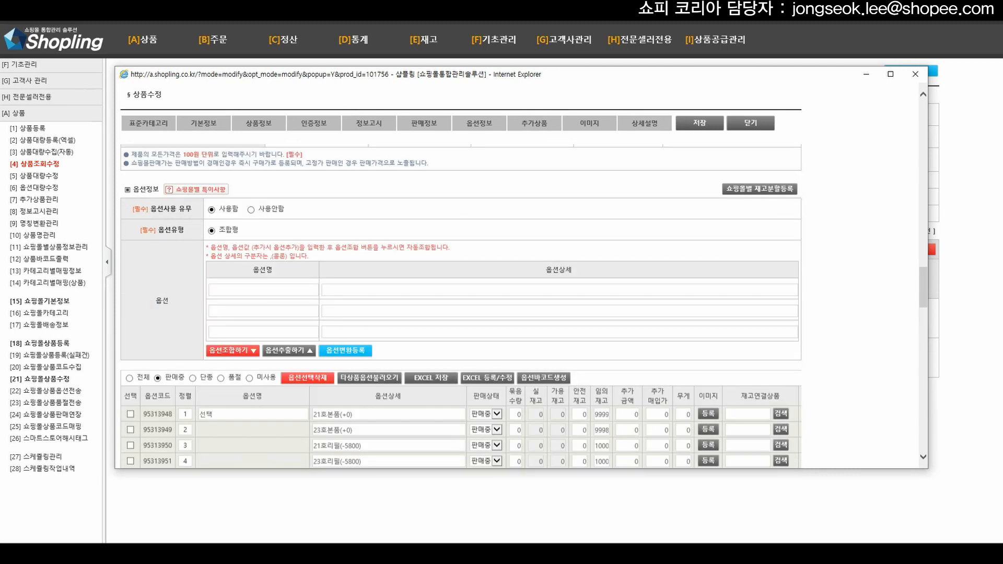
pyautogui.scroll(-4, 460, 306)
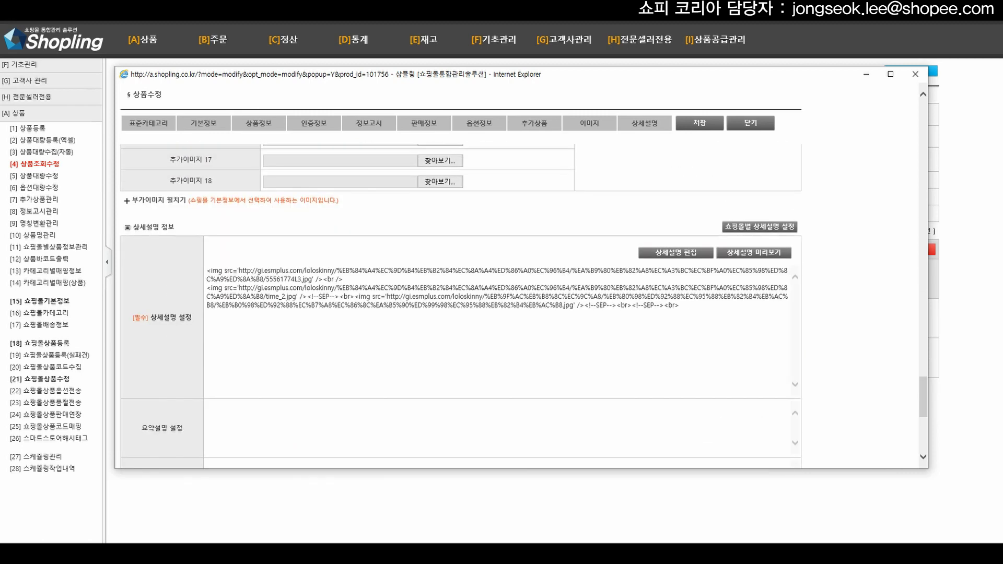
pyautogui.click(754, 252)
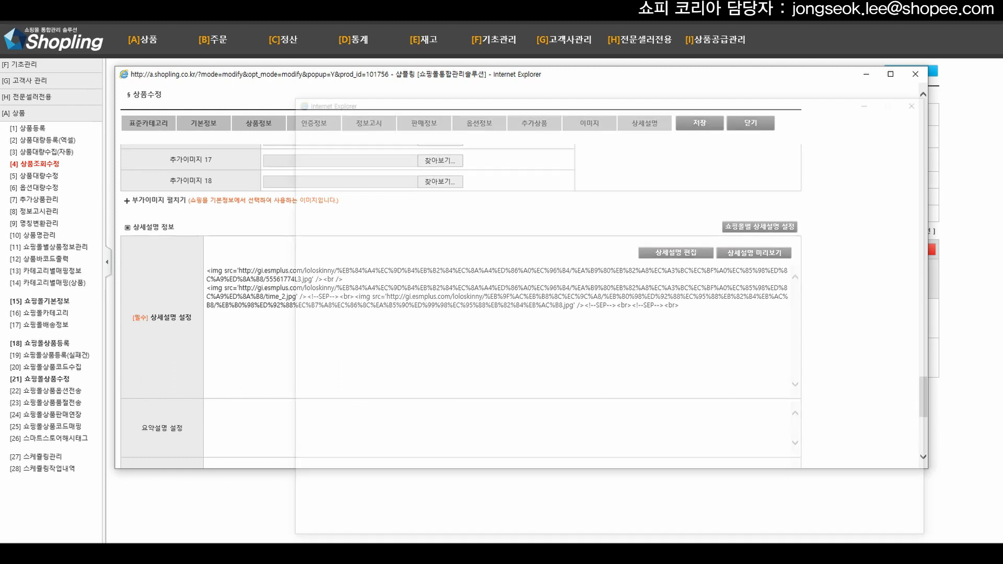
pyautogui.scroll(-10, 600, 323)
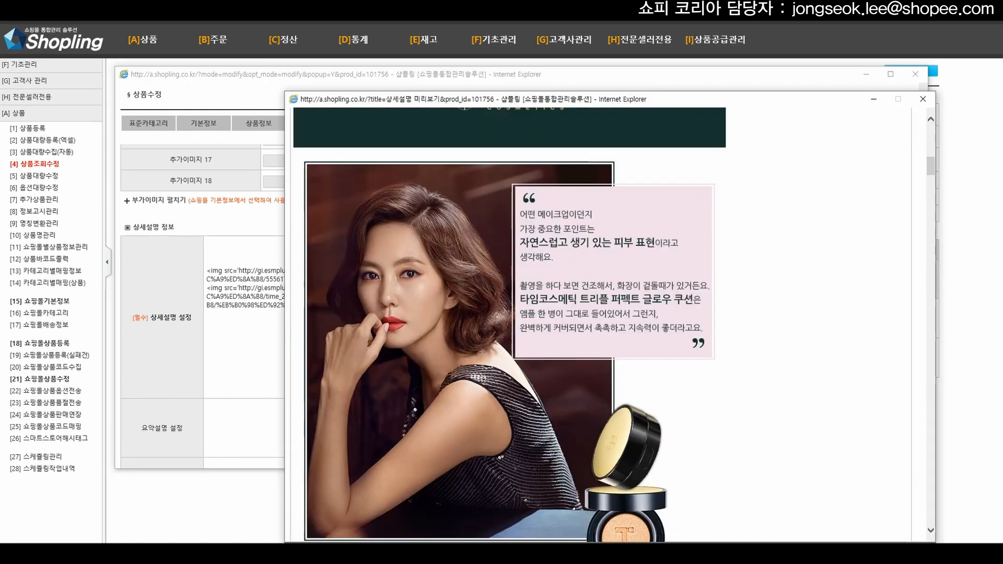
pyautogui.click(922, 99)
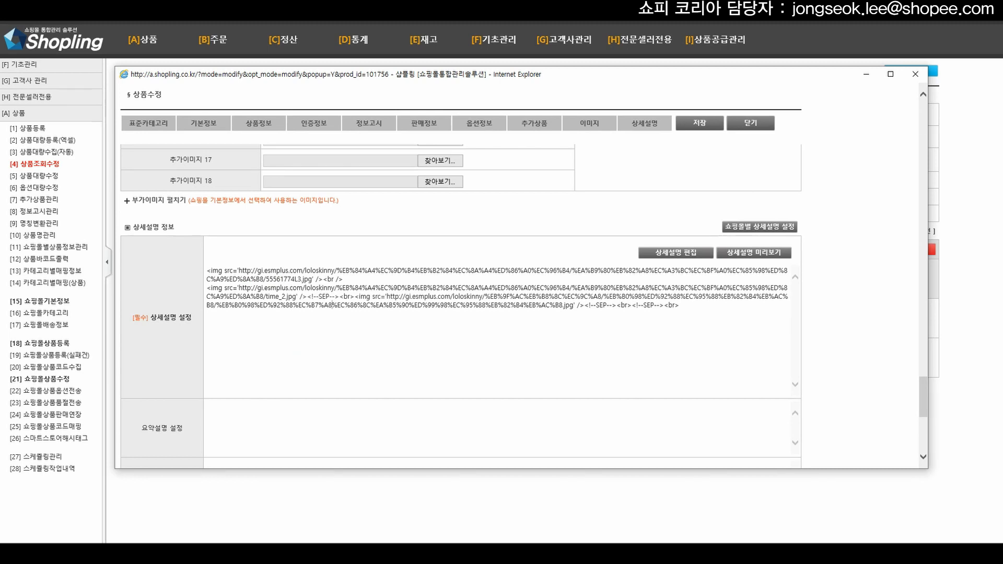
# Replace the image code in 상세설명 설정 with the text "상품 정보기입 정보 기입 정확하게 입력"
pyautogui.hotkey('ctrl', 'a')
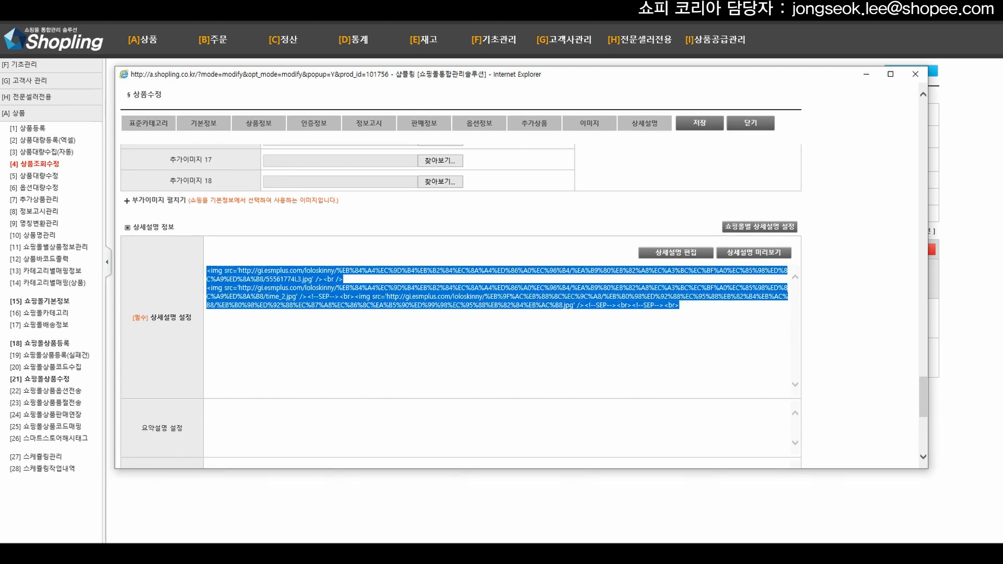
pyautogui.write('상품 정보')
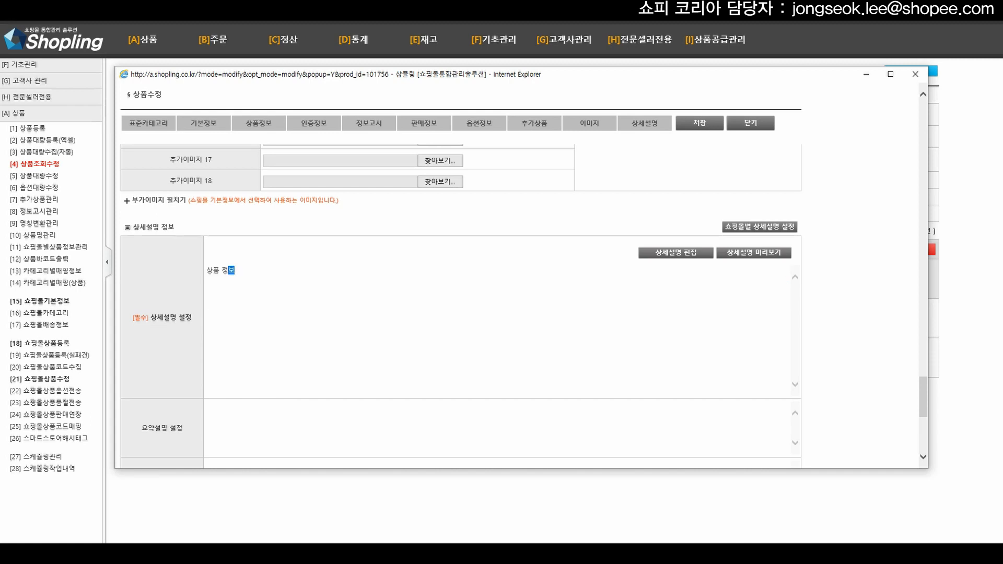
pyautogui.write('기입')
pyautogui.write('정보 기입 정확하게 입력')
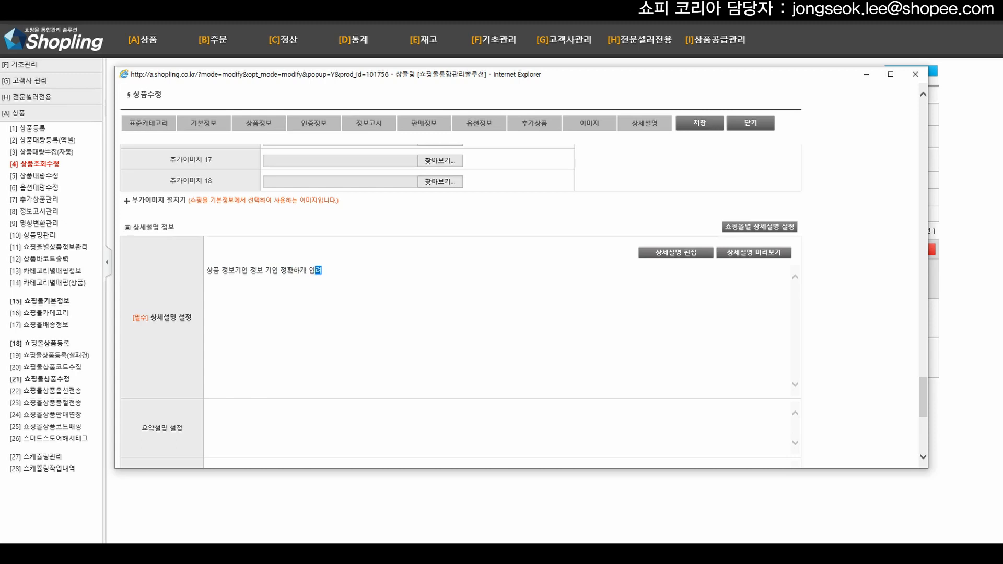
# Lengthen the 상세설명 by repeating its sentence about ten times, and save the modified product
pyautogui.hotkey('ctrl', 'a')
pyautogui.hotkey('ctrl', 'c')
pyautogui.press('End')
pyautogui.hotkey('ctrl', 'v')
pyautogui.hotkey('ctrl', 'v')
pyautogui.hotkey('ctrl', 'v')
pyautogui.hotkey('ctrl', 'v')
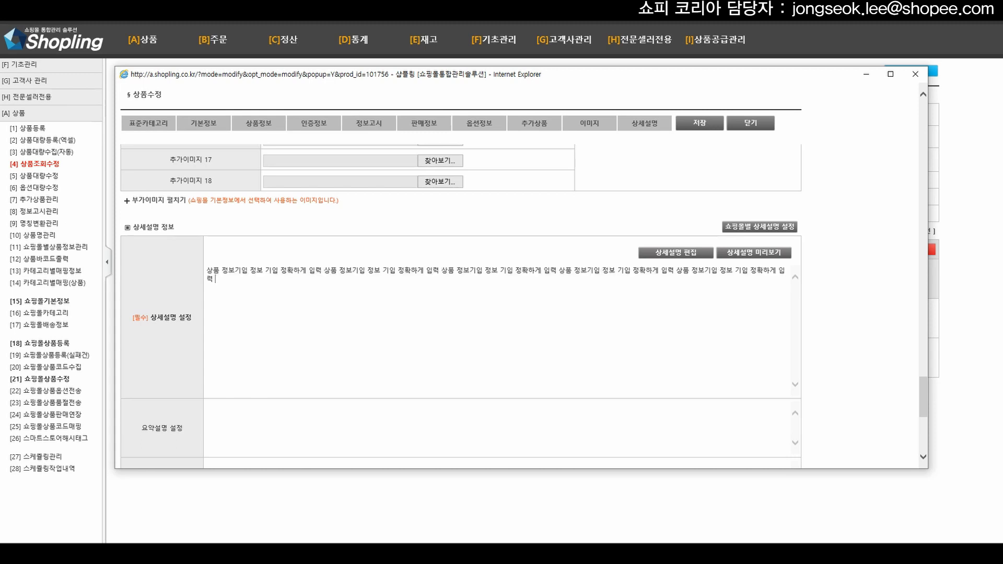
pyautogui.hotkey('ctrl', 'v')
pyautogui.hotkey('ctrl', 'v')
pyautogui.hotkey('ctrl', 'v')
pyautogui.hotkey('ctrl', 'v')
pyautogui.hotkey('ctrl', 'v')
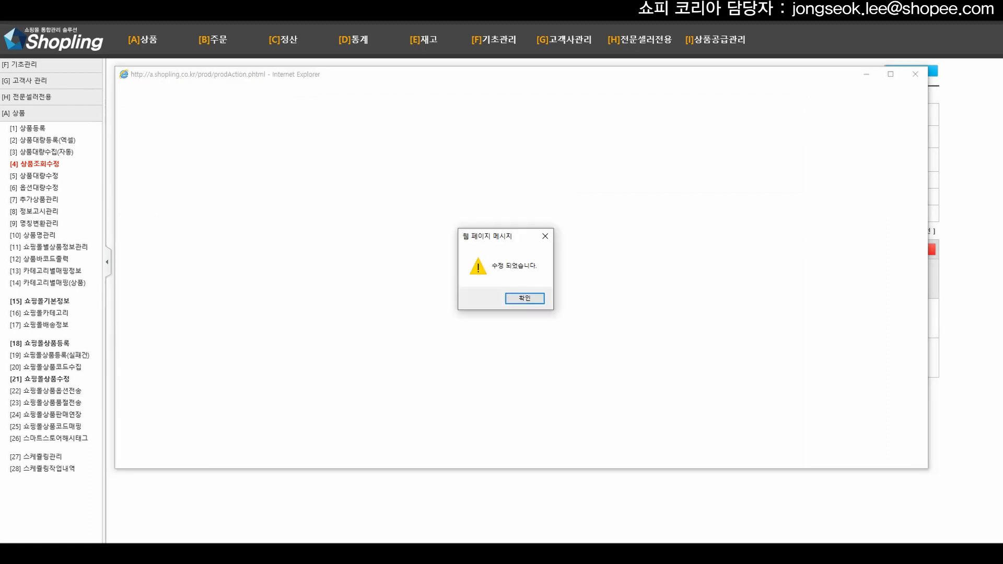
pyautogui.press('Return')
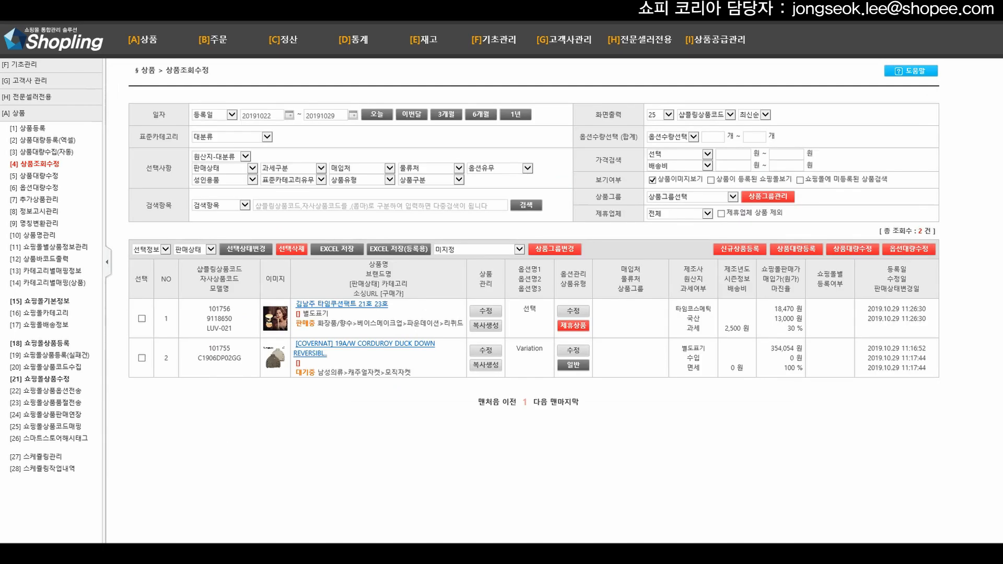
# In 쇼핑몰상품등록, choose the 김남주 타임쿠션팩트 21호 23호 product for registration on the 쇼피(필리핀) account
pyautogui.click(47, 343)
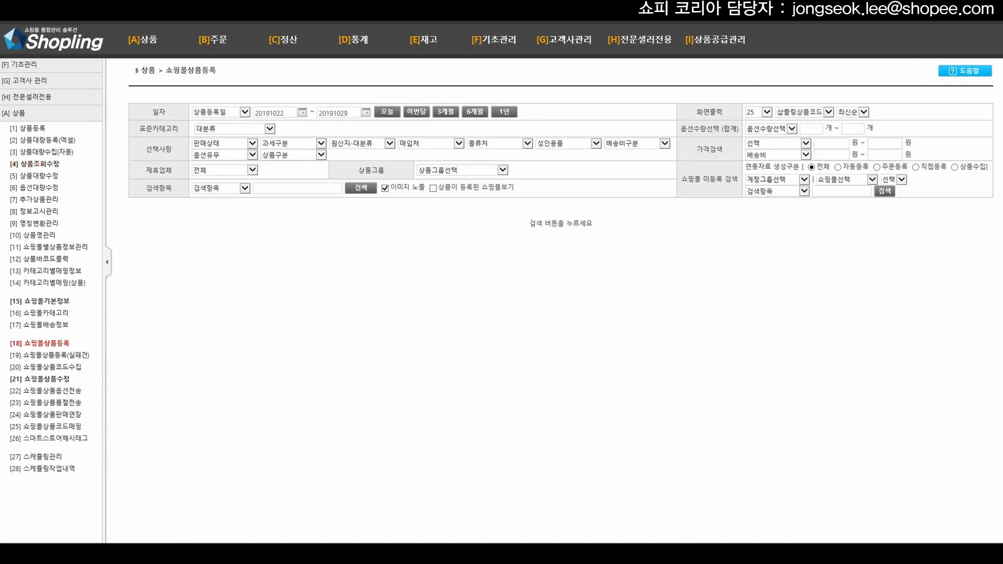
pyautogui.click(139, 290)
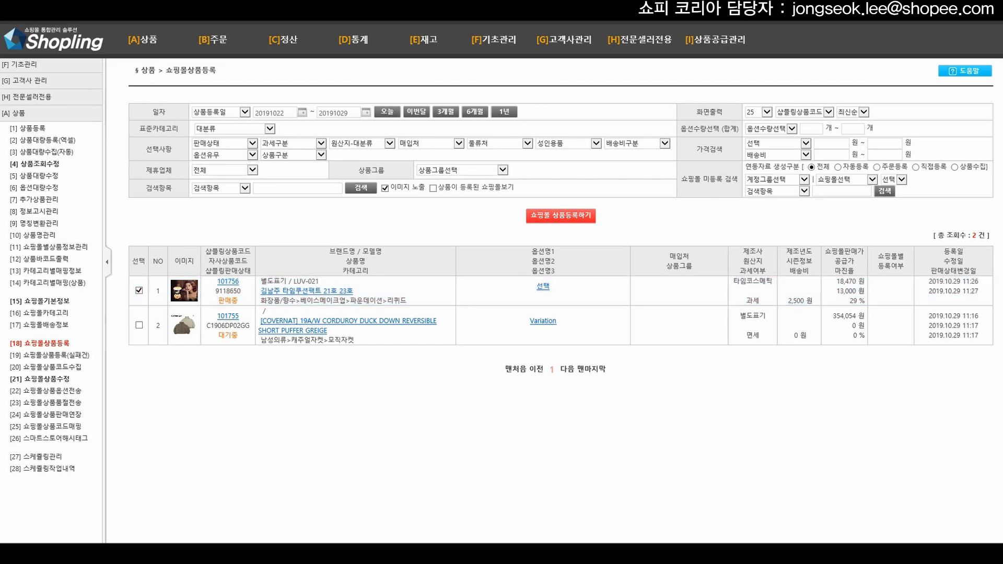
pyautogui.click(561, 215)
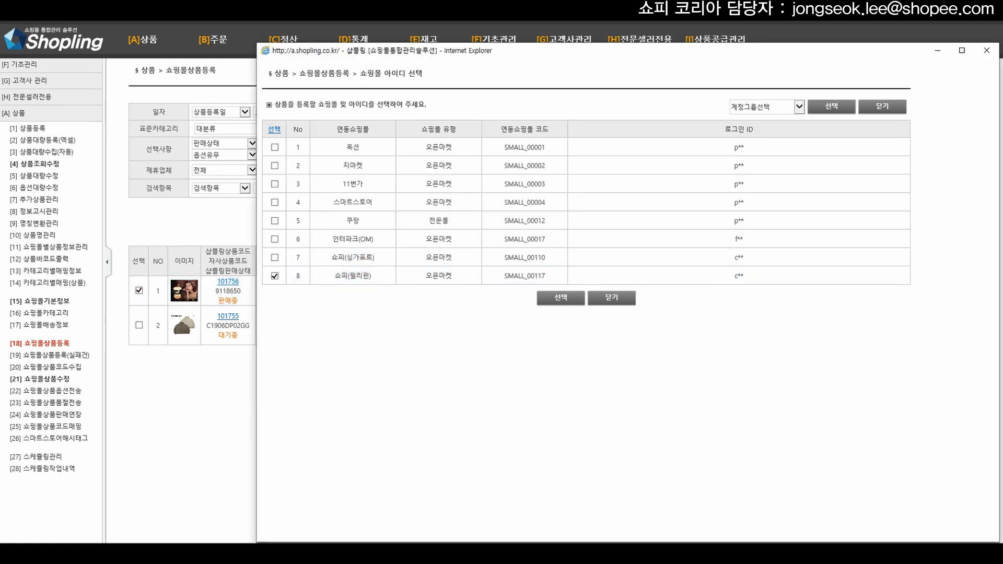
pyautogui.click(560, 297)
pyautogui.moveTo(570, 50); pyautogui.dragTo(412, 33)
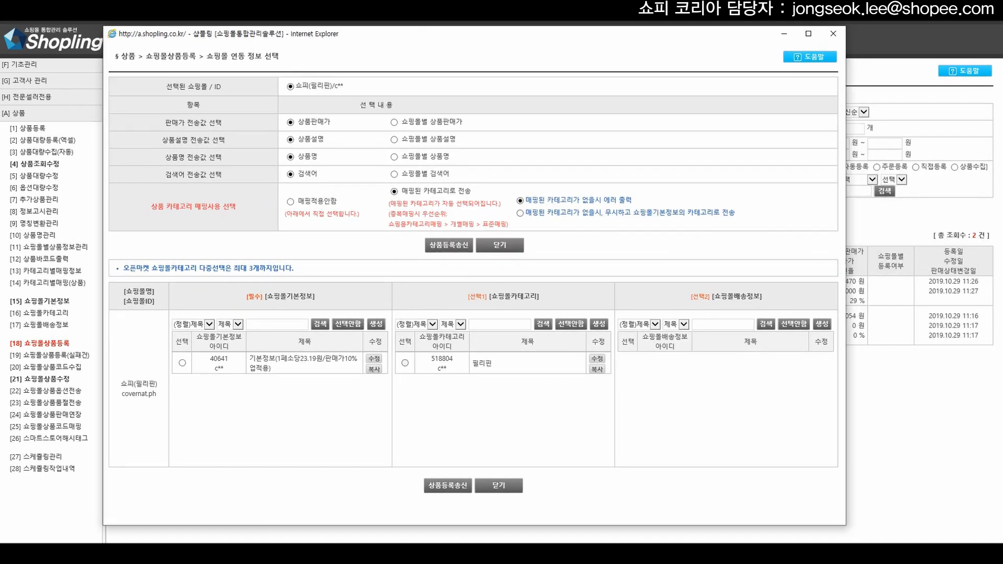
# Set 번역적용 to 예 in the 쇼피(필리핀) 쇼핑몰기본정보 and save it
pyautogui.click(374, 358)
pyautogui.scroll(-3, 556, 298)
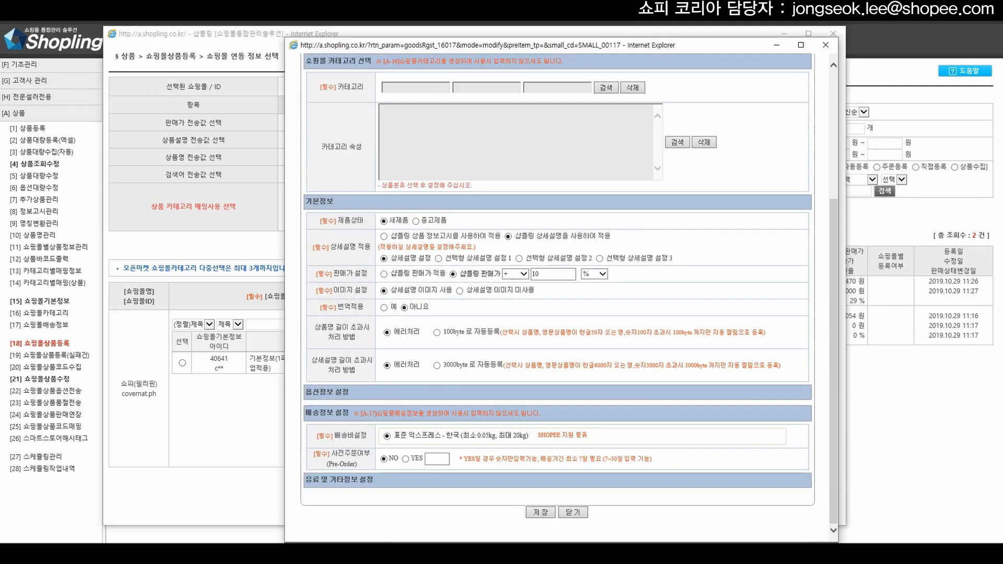
pyautogui.moveTo(365, 307); pyautogui.dragTo(337, 307)
pyautogui.click(383, 307)
pyautogui.click(540, 512)
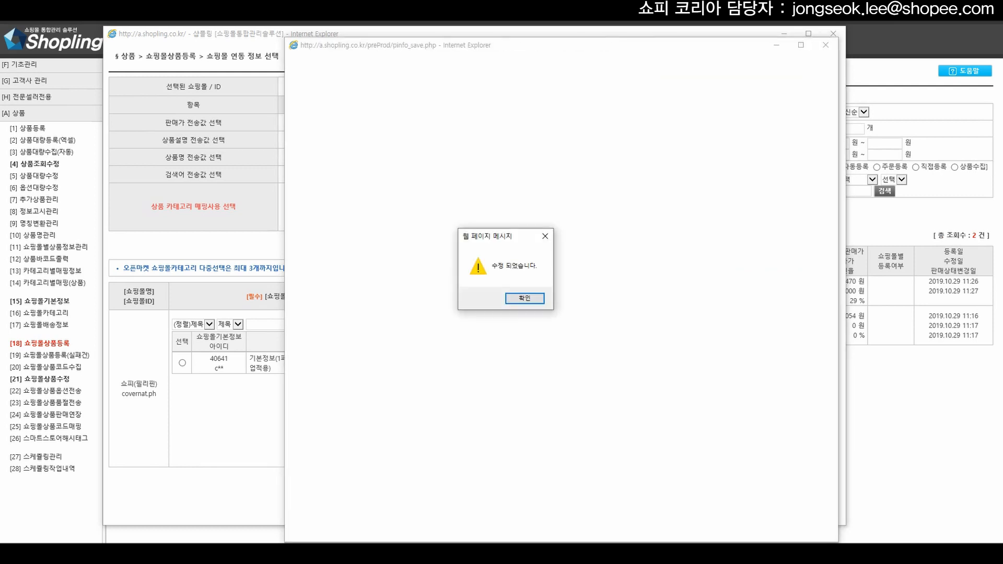
pyautogui.click(522, 295)
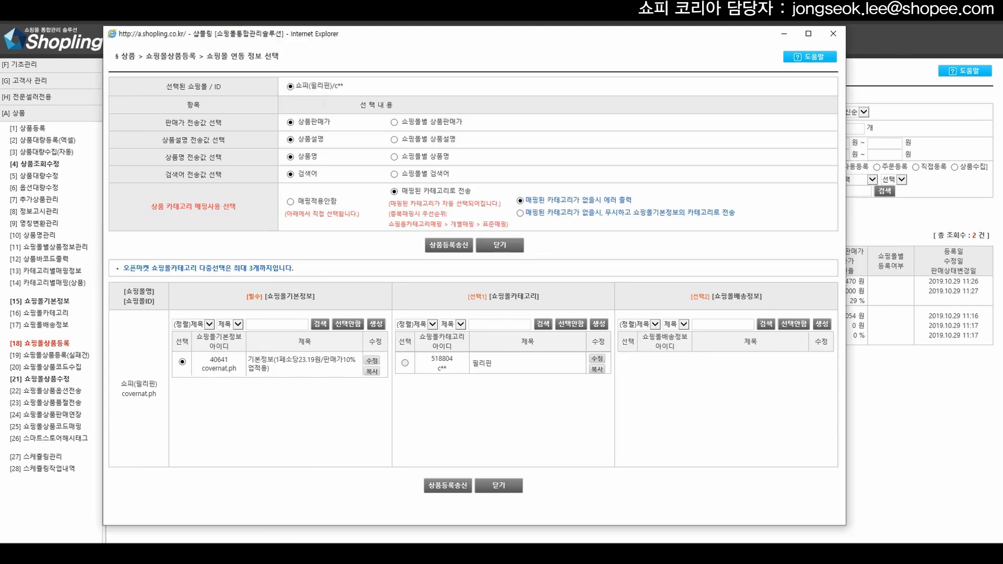
# Submit the product registration to 쇼피(필리핀) using the mapped category, and close the transfer results
pyautogui.click(449, 245)
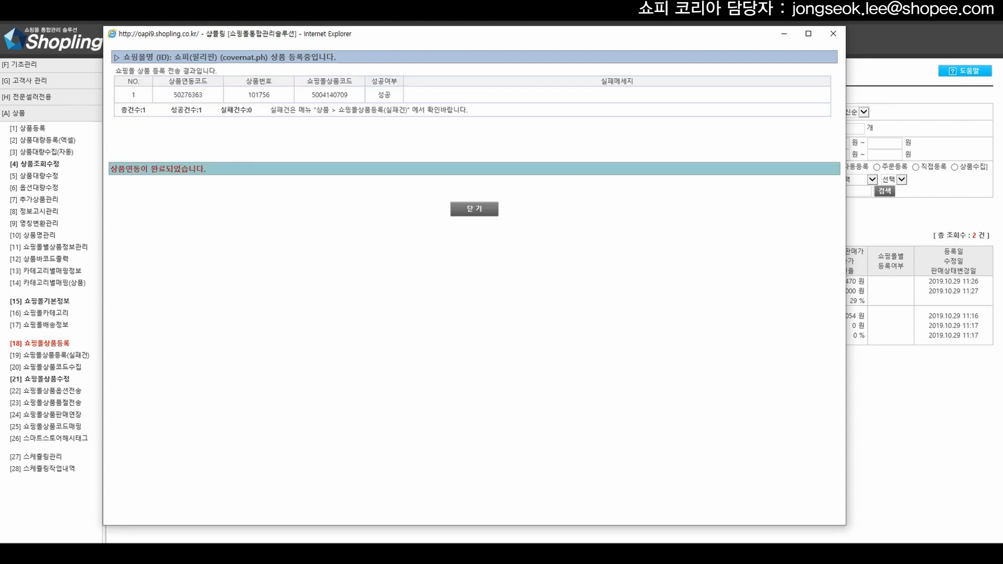
pyautogui.click(474, 209)
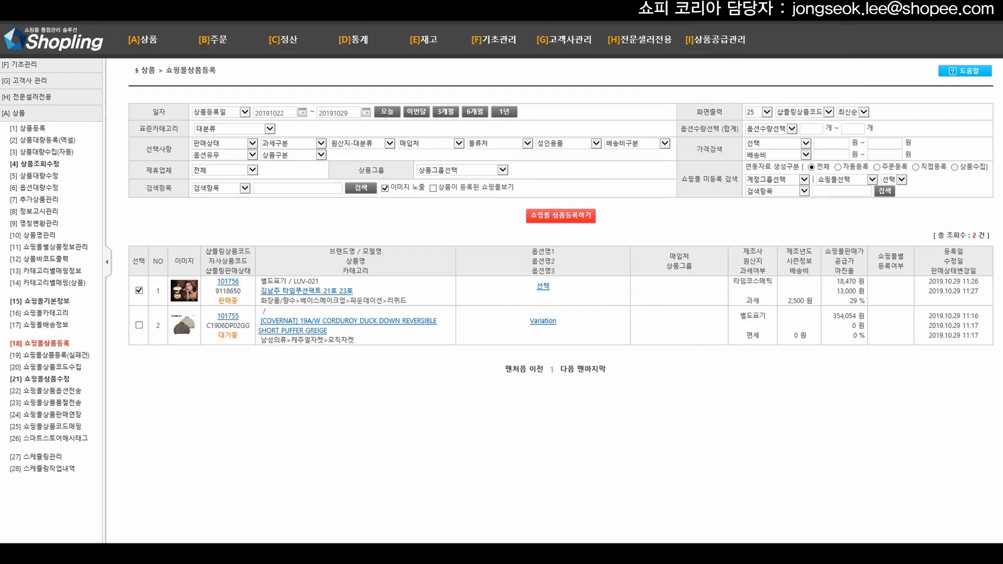
# Open the registered product's Shopee page from 쇼핑몰상품수정 and review its price, options, specifications and translated description
pyautogui.click(47, 378)
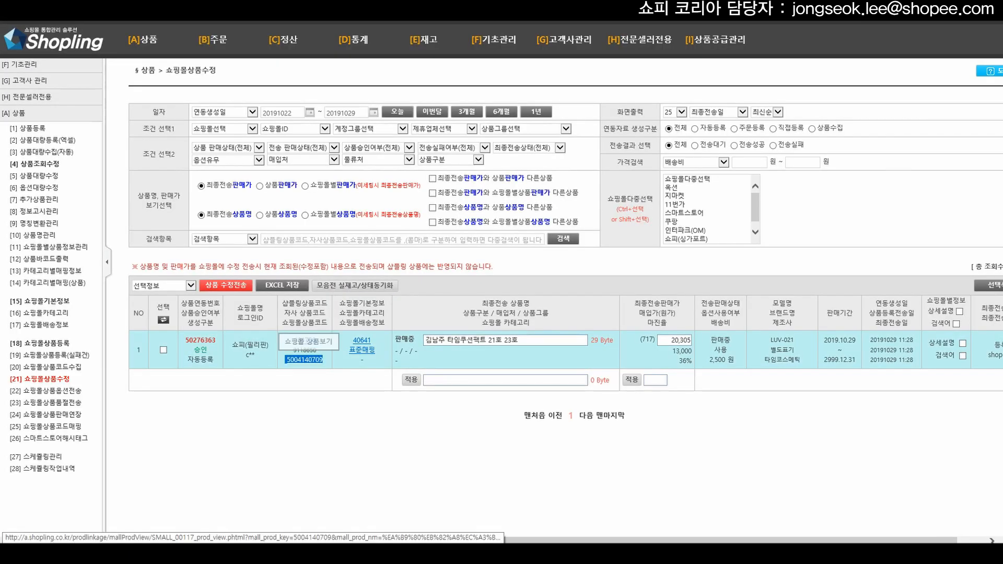
pyautogui.click(304, 360)
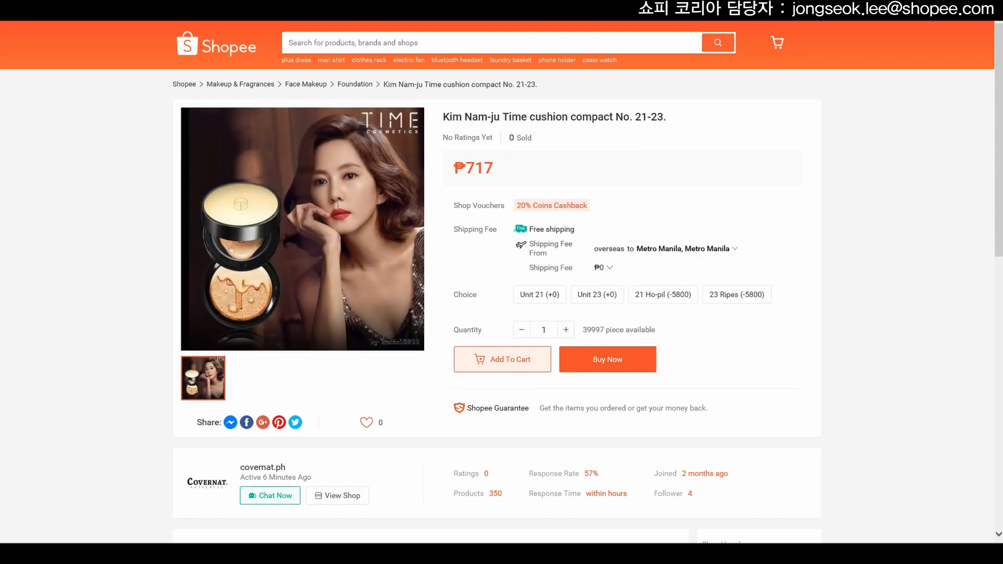
pyautogui.moveTo(552, 206)
pyautogui.scroll(-8, 498, 282)
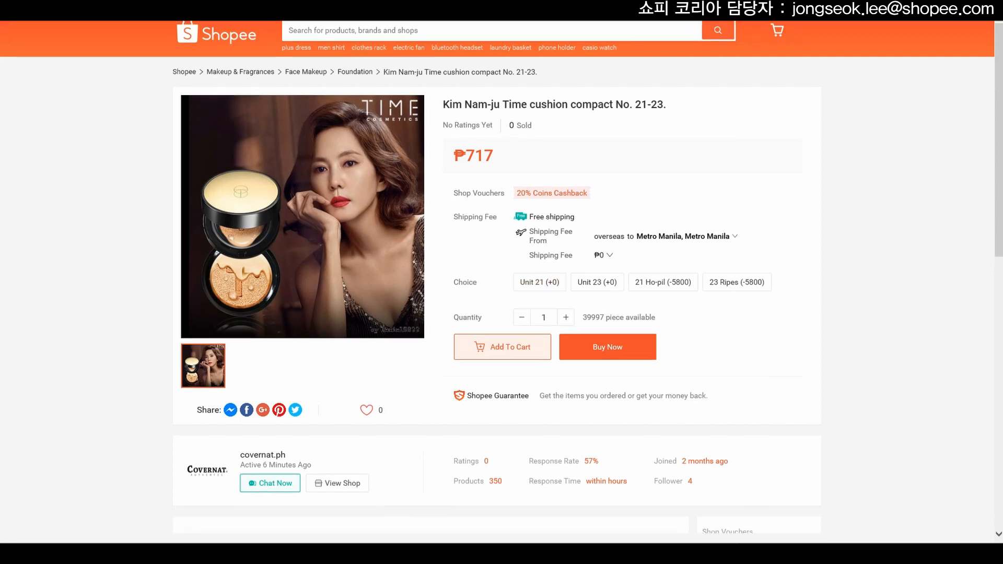
pyautogui.scroll(-2, 497, 282)
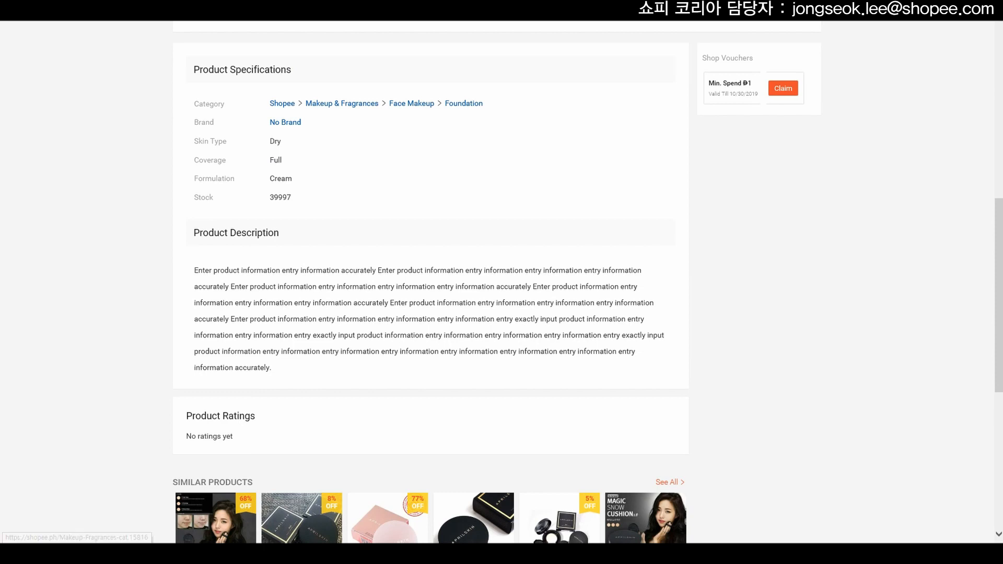
pyautogui.scroll(-2, 497, 282)
pyautogui.scroll(5, 497, 282)
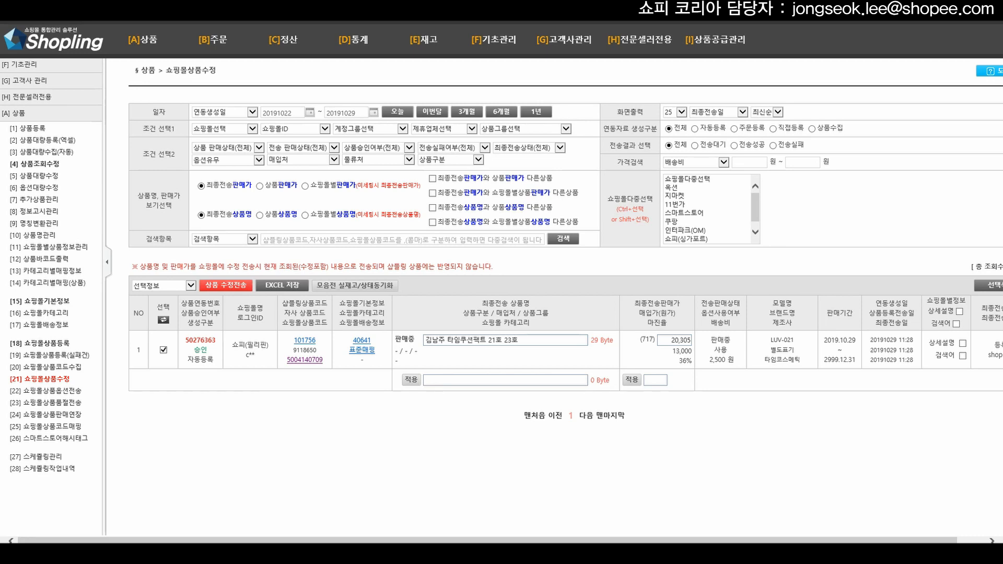
# Send a 상품삭제 status change for the product to 쇼피(필리핀), and reload its Shopee page to check
pyautogui.click(226, 285)
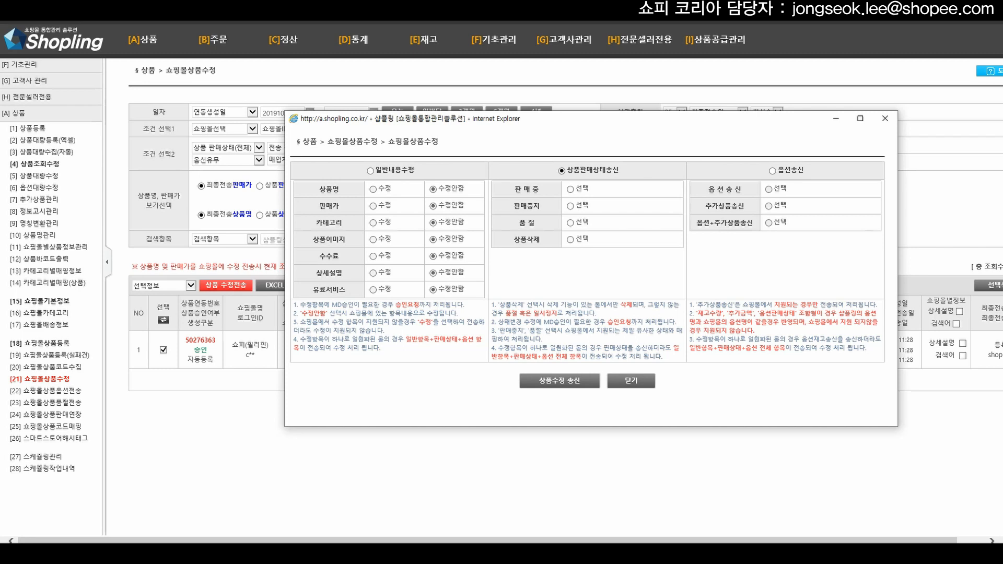
pyautogui.click(560, 381)
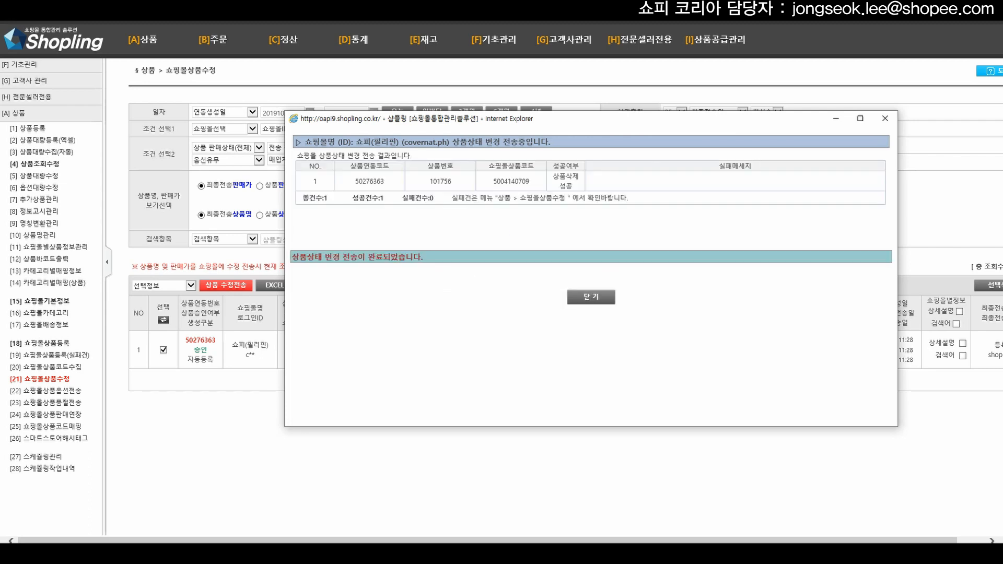
pyautogui.click(587, 296)
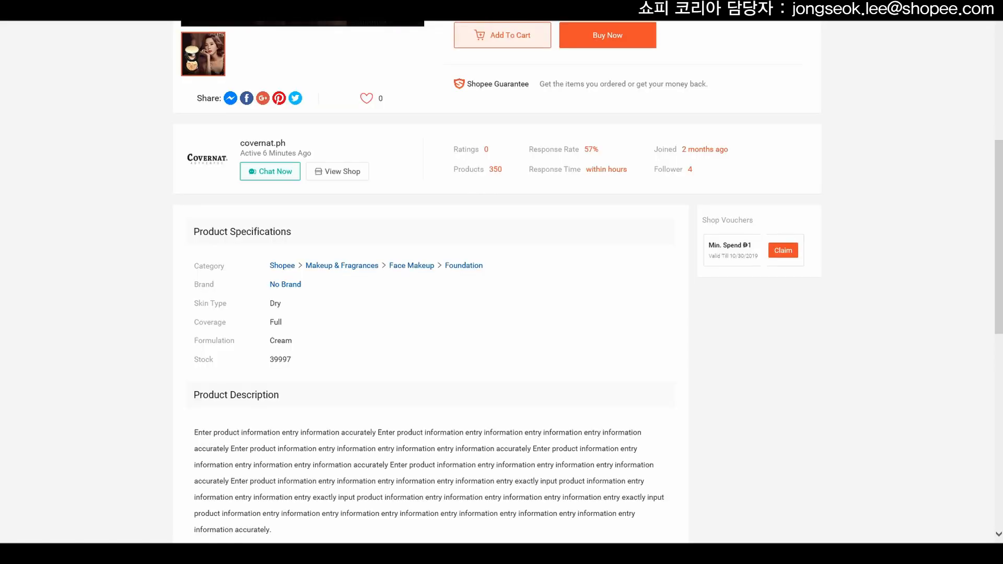
pyautogui.press('F5')
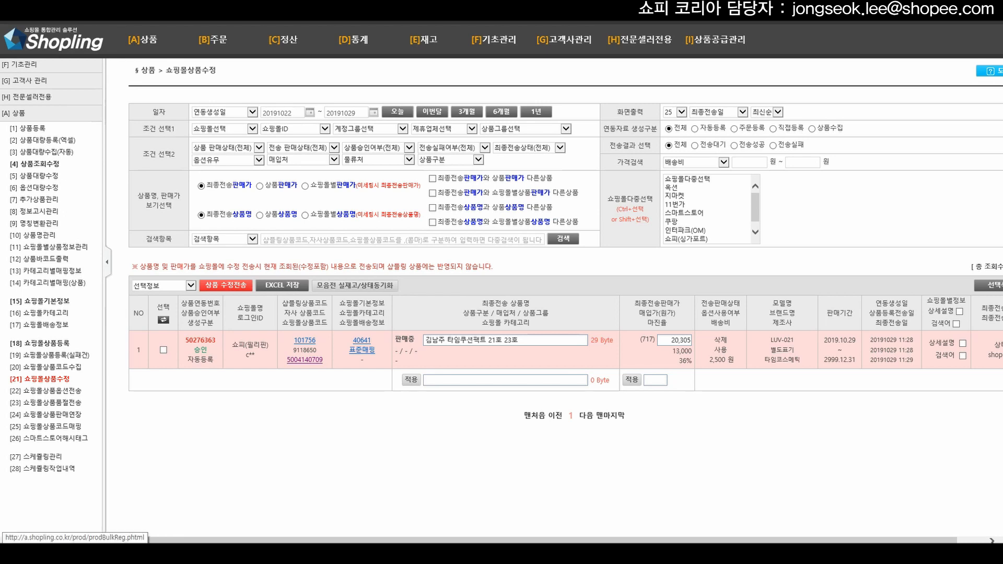
# Open the 상품등록 form and look over its basic information, sales and option sections
pyautogui.click(32, 128)
pyautogui.scroll(-10, 469, 329)
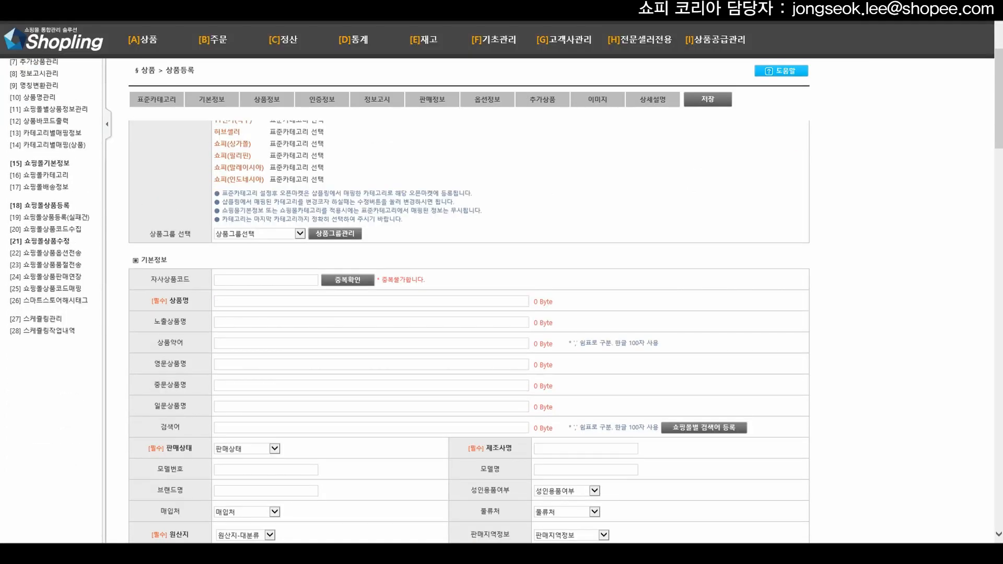
pyautogui.scroll(-8, 468, 329)
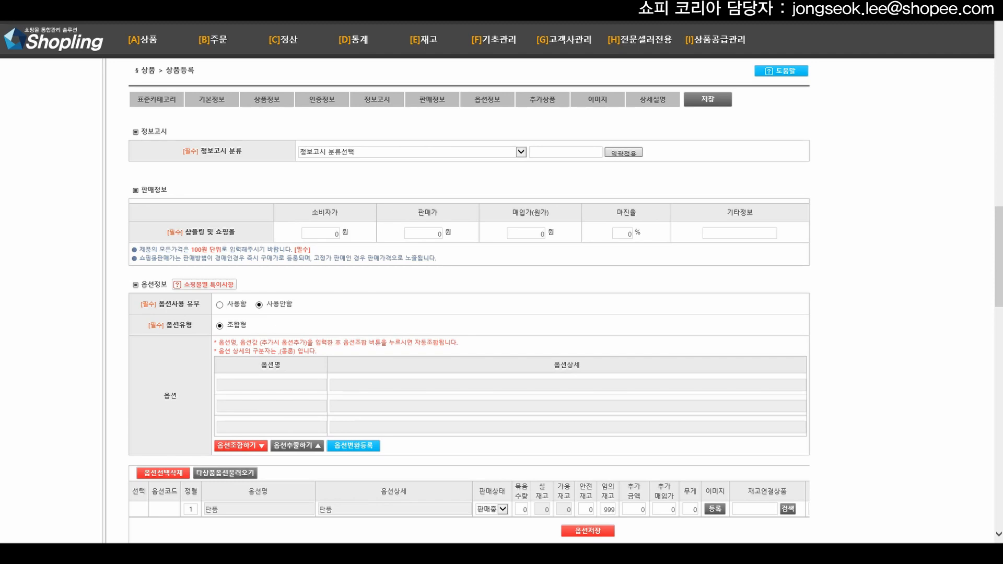
# Look at the 상품대량수집(자동) page for bulk product collection, and return to the main page
pyautogui.scroll(15, 469, 332)
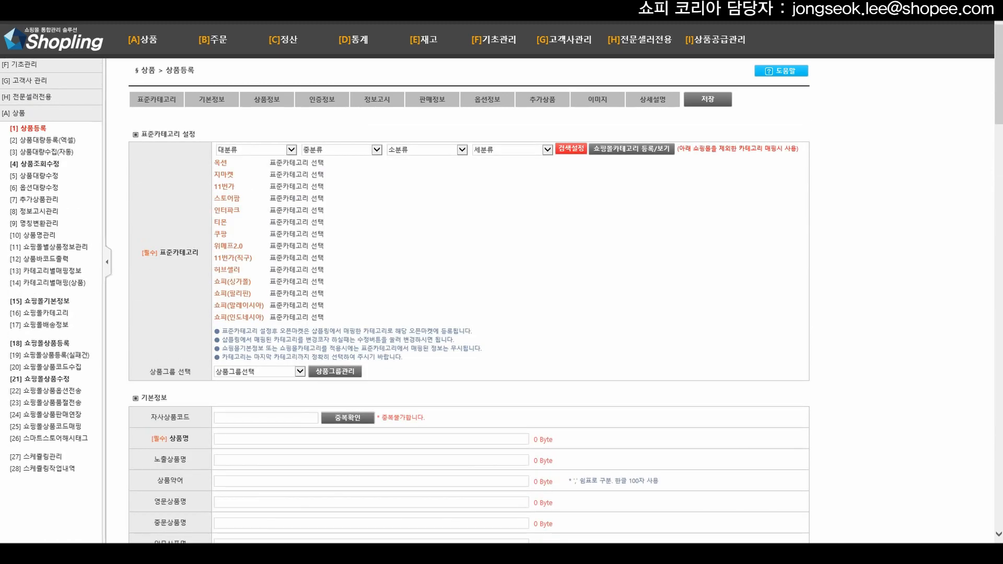
pyautogui.click(41, 151)
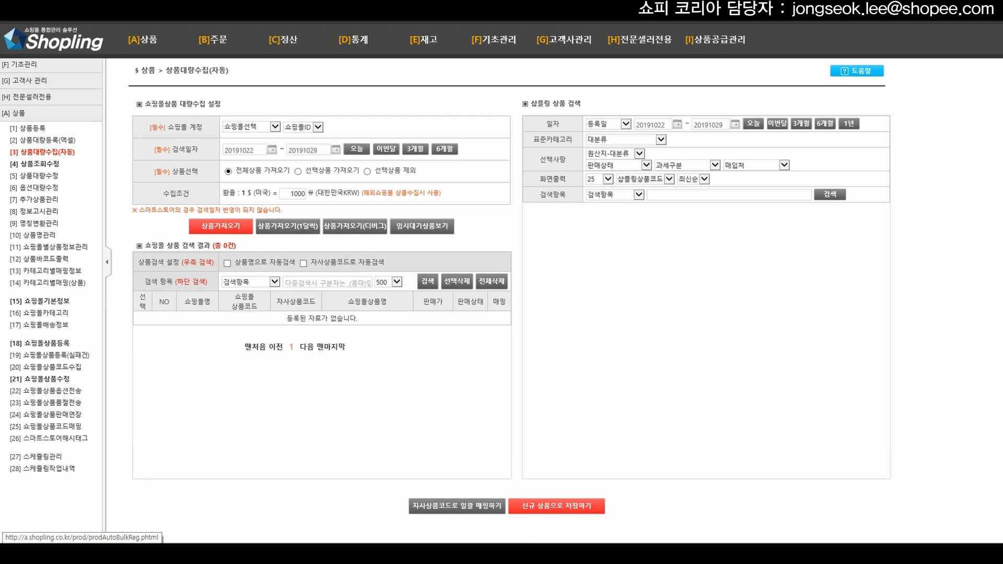
pyautogui.click(54, 41)
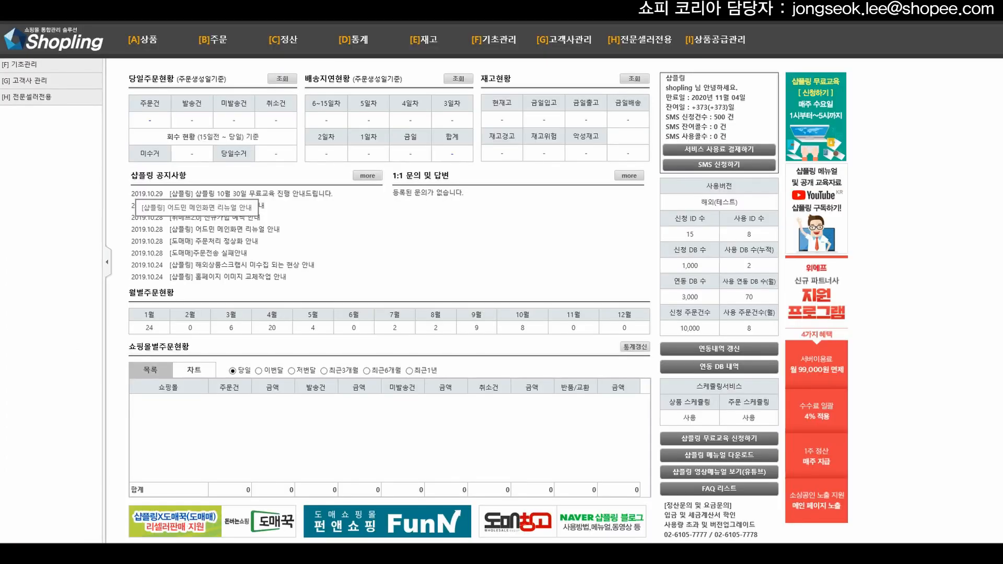
# Open 주문처리 and save a copy of the 쇼피(싱가포르) order for [COVERNAT] BIG C LOGO ECO BAG BLUE
pyautogui.moveTo(212, 40)
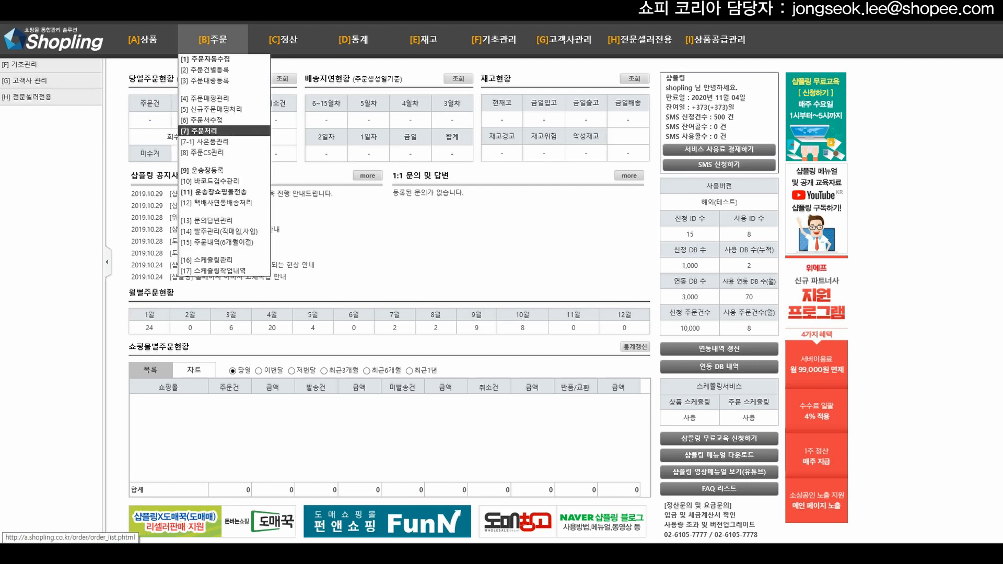
pyautogui.click(205, 131)
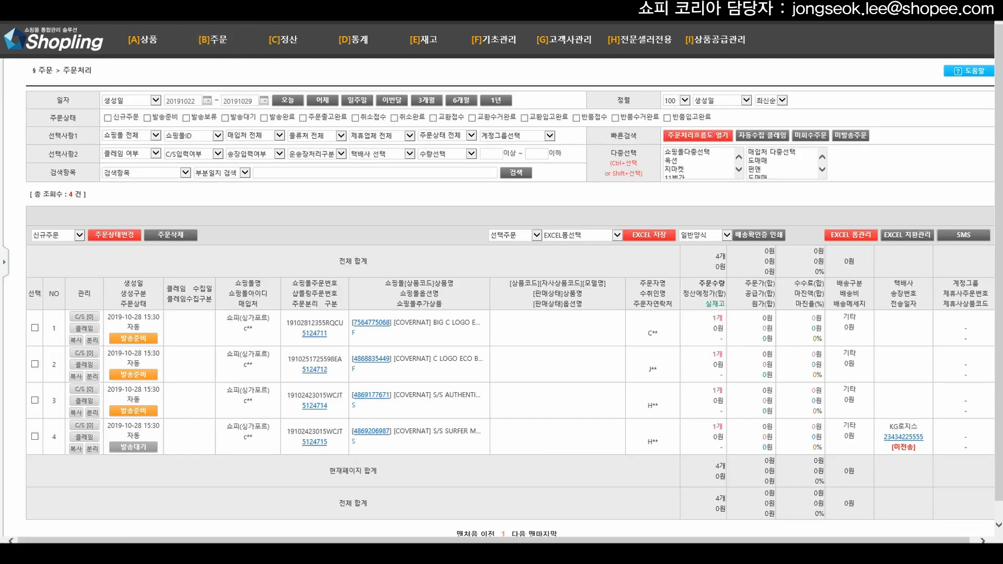
pyautogui.moveTo(213, 40)
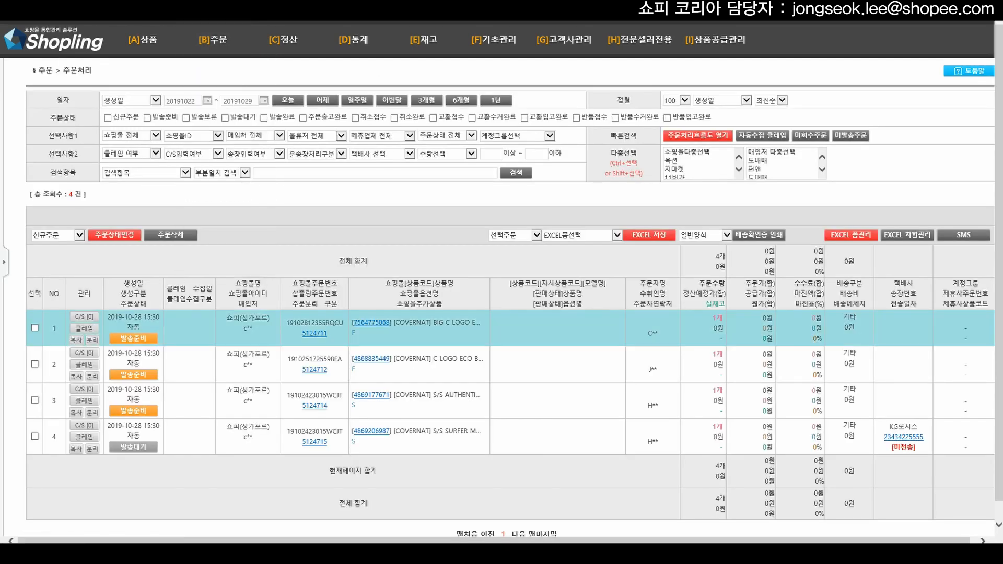
pyautogui.click(76, 340)
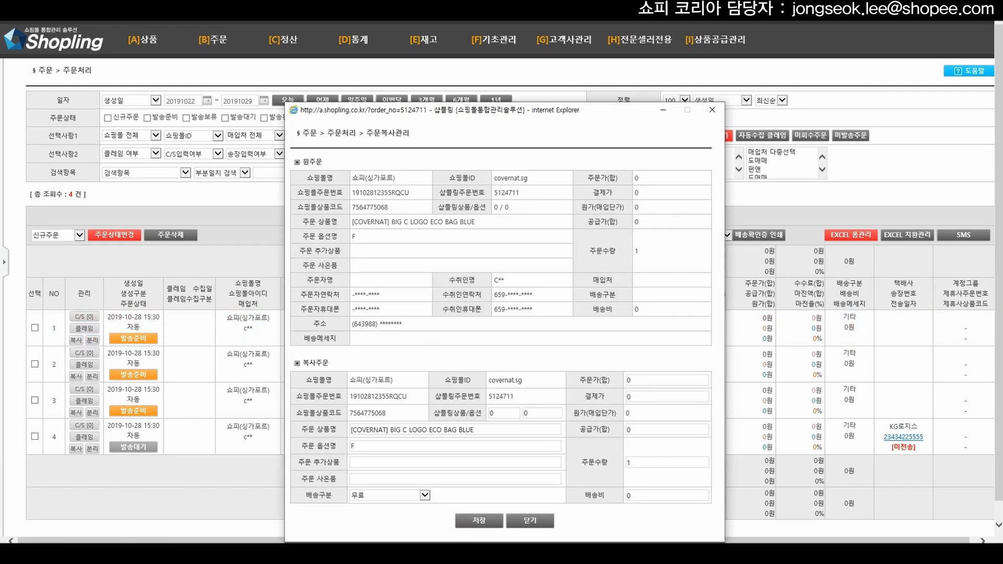
pyautogui.click(479, 520)
pyautogui.press('Return')
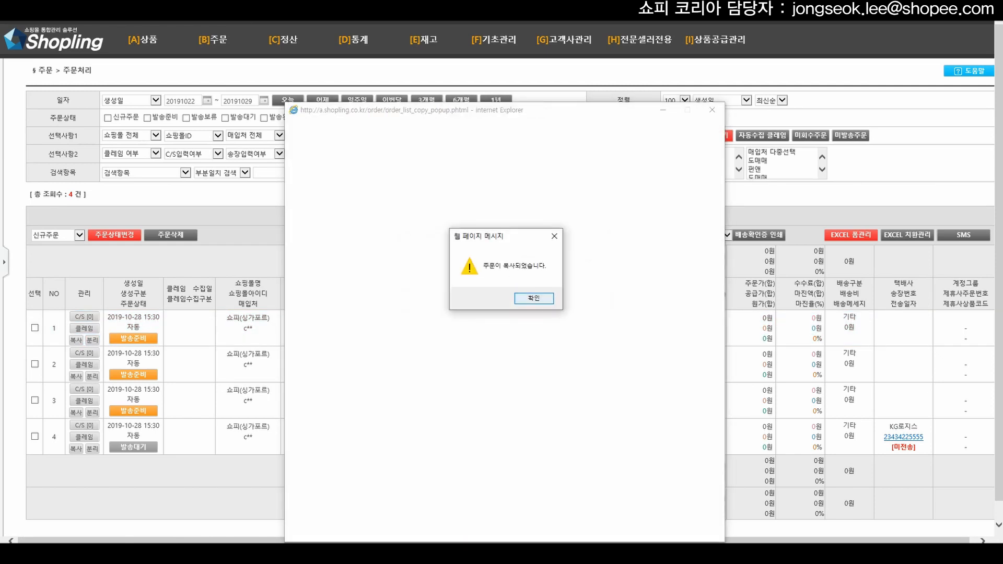
pyautogui.press('Return')
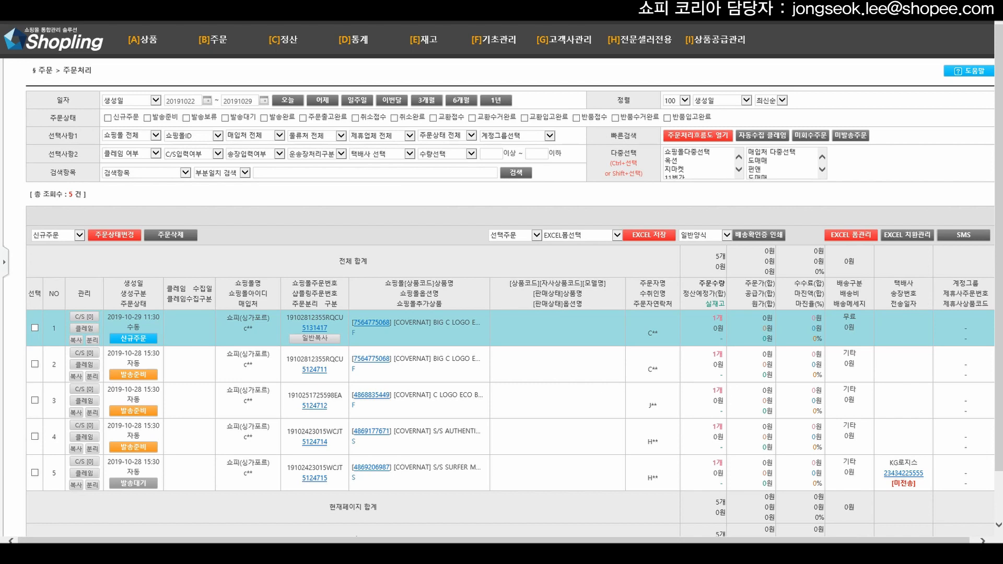
# Set the shopping mall to 쇼피(싱가포르), output the Shopee waybill for the copied order, review the label and close it
pyautogui.click(130, 136)
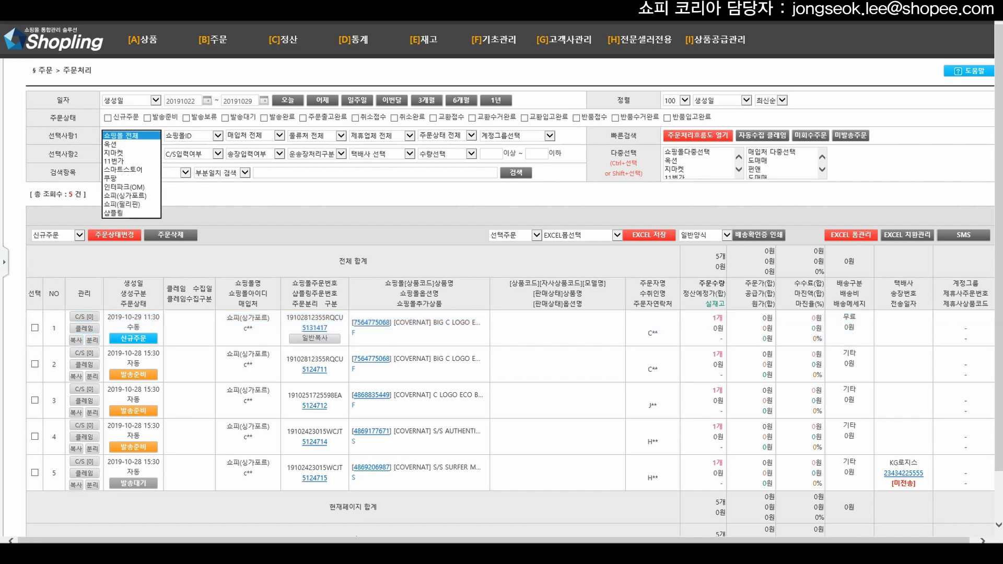
pyautogui.click(125, 195)
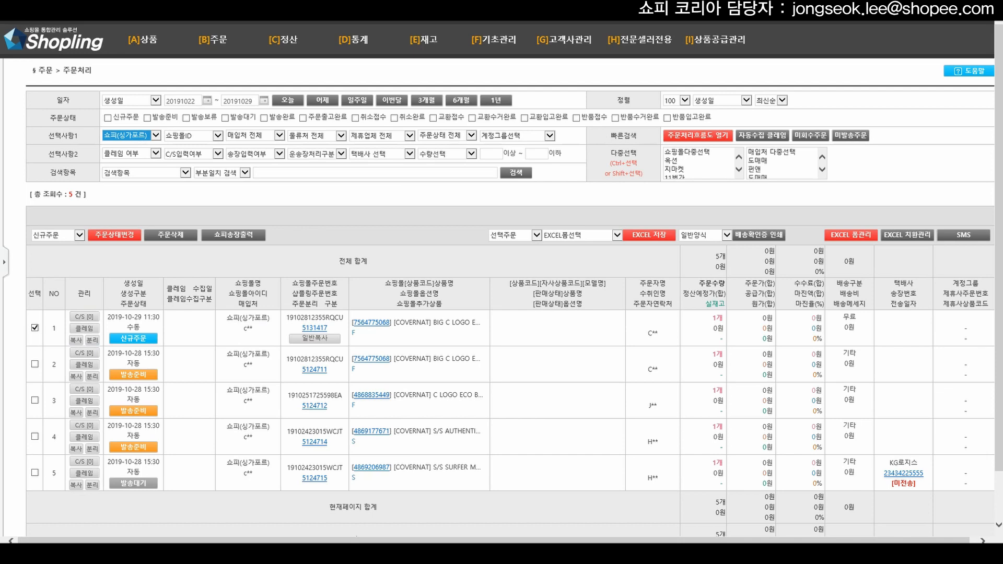
pyautogui.click(234, 235)
pyautogui.click(506, 299)
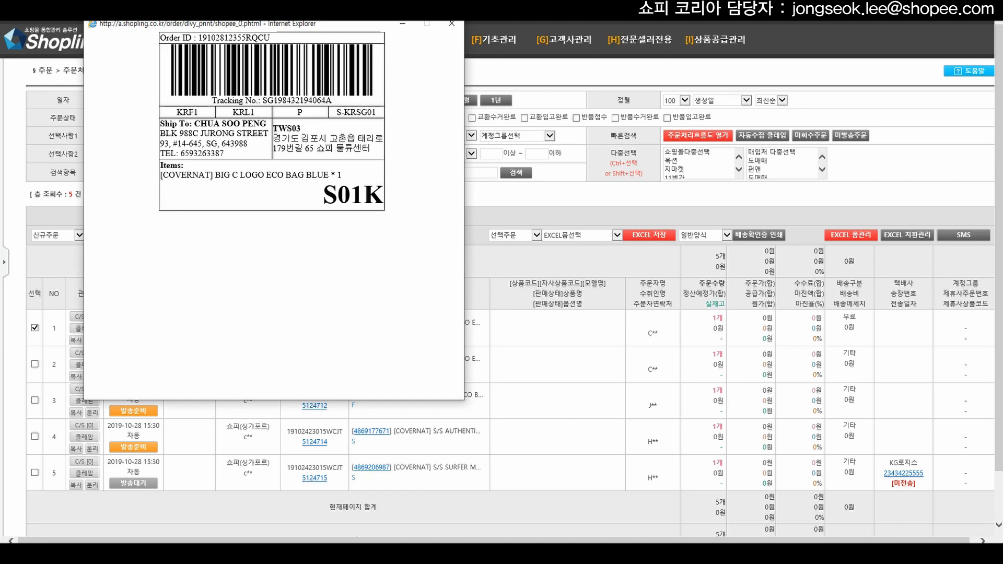
pyautogui.doubleClick(314, 138)
pyautogui.click(451, 23)
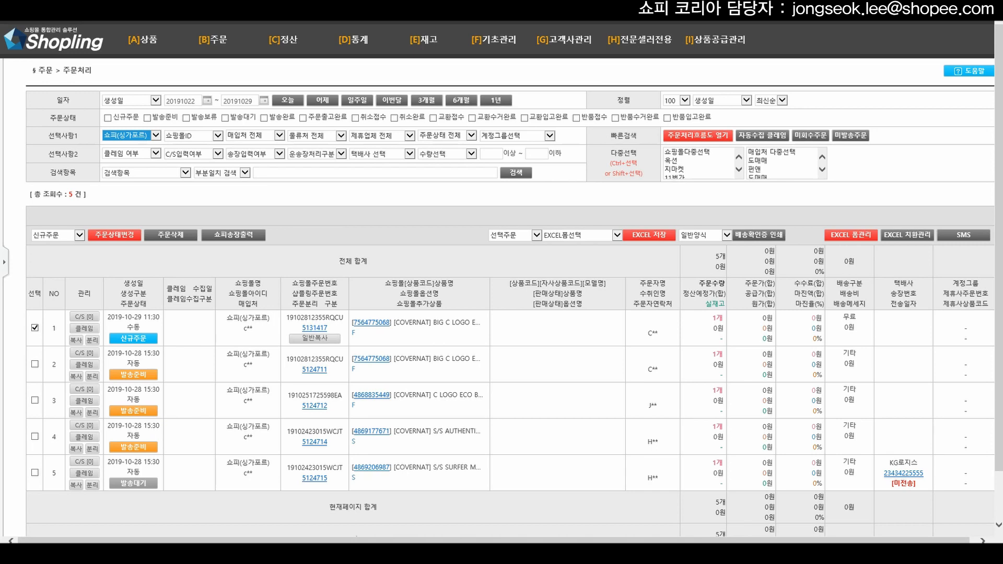
pyautogui.tripleClick(353, 260)
pyautogui.click(353, 260)
pyautogui.doubleClick(353, 261)
# Return to the main page and look over the available 기초관리 and 상품 functions
pyautogui.click(64, 39)
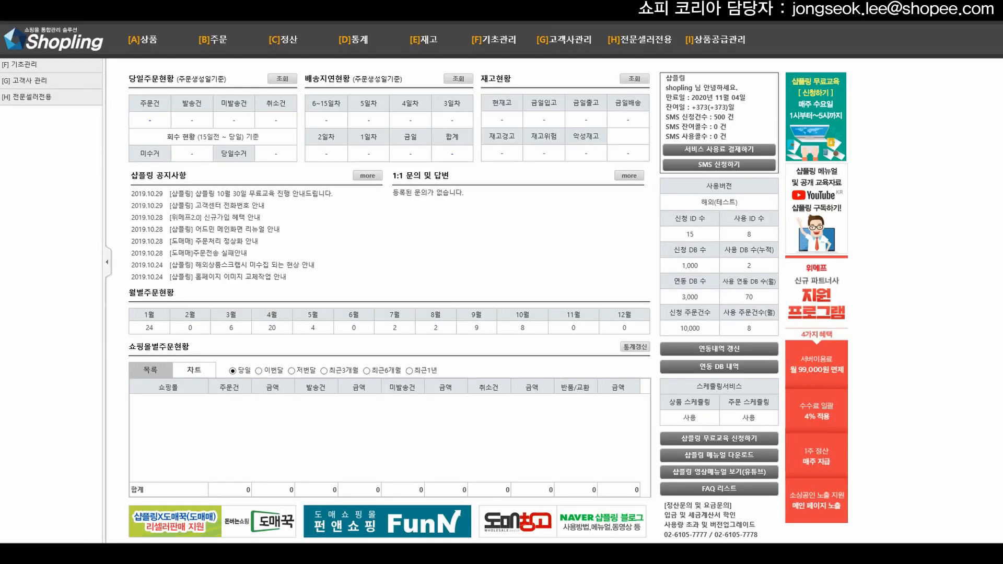
pyautogui.click(19, 64)
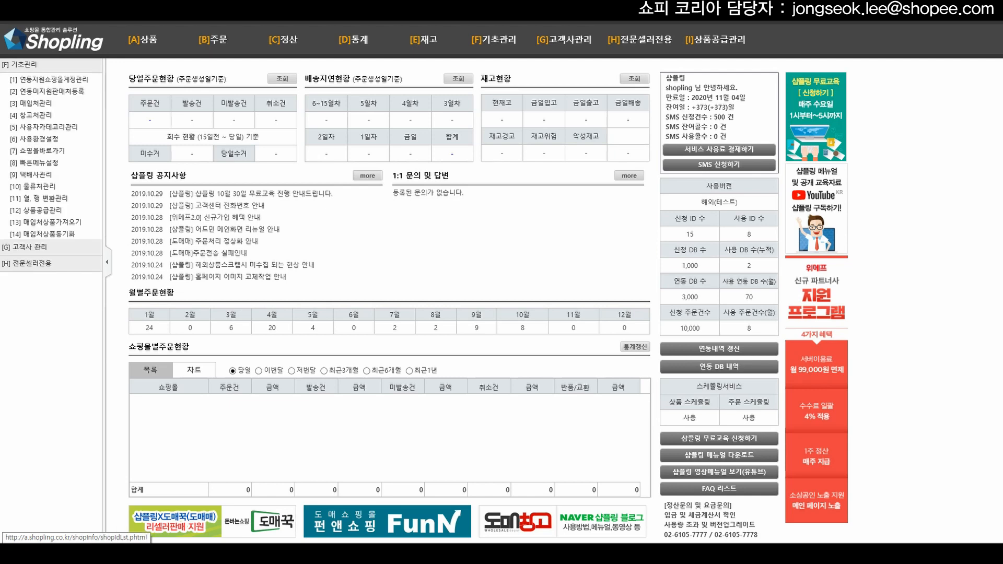
pyautogui.moveTo(142, 40)
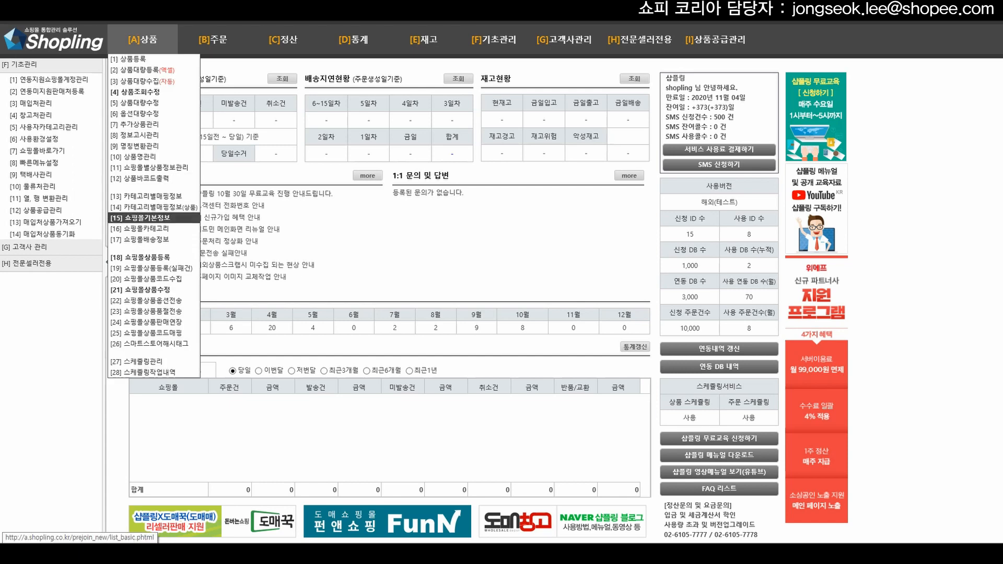